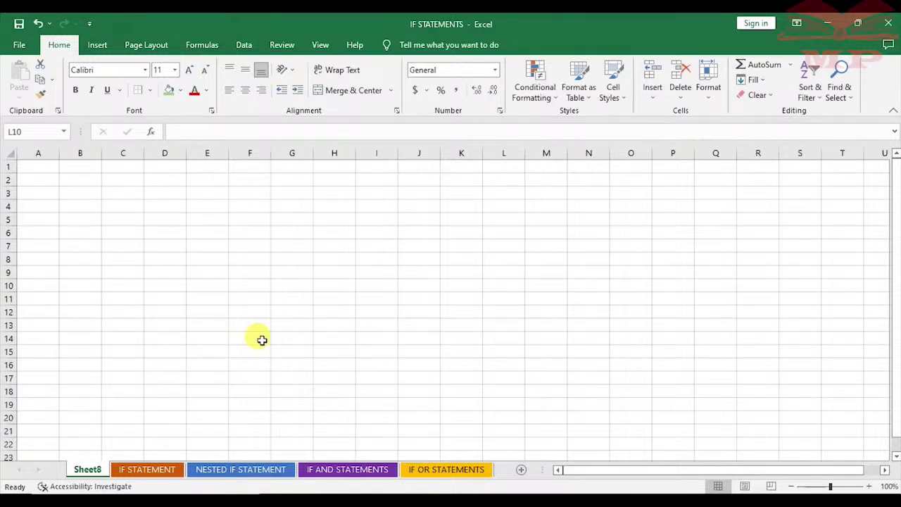
# Delete the blank Sheet8 worksheet from the workbook
pyautogui.click(327, 230)
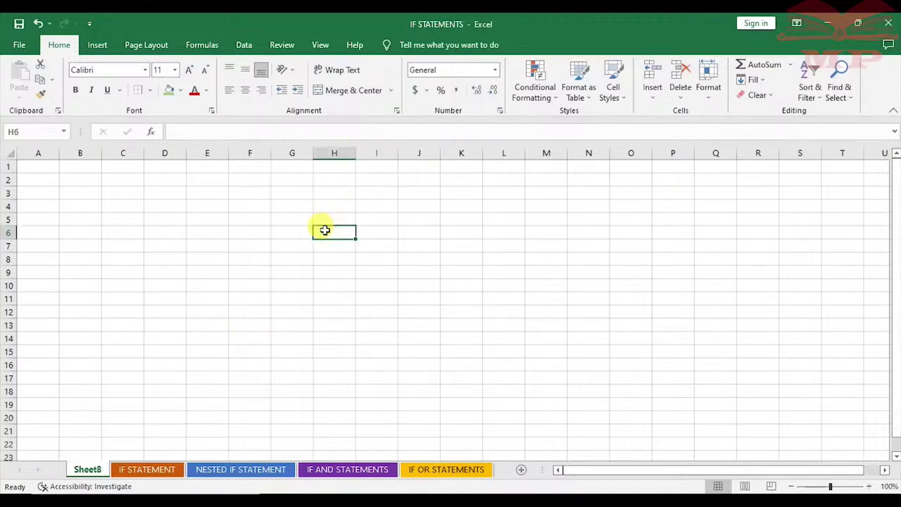
pyautogui.rightClick(88, 467)
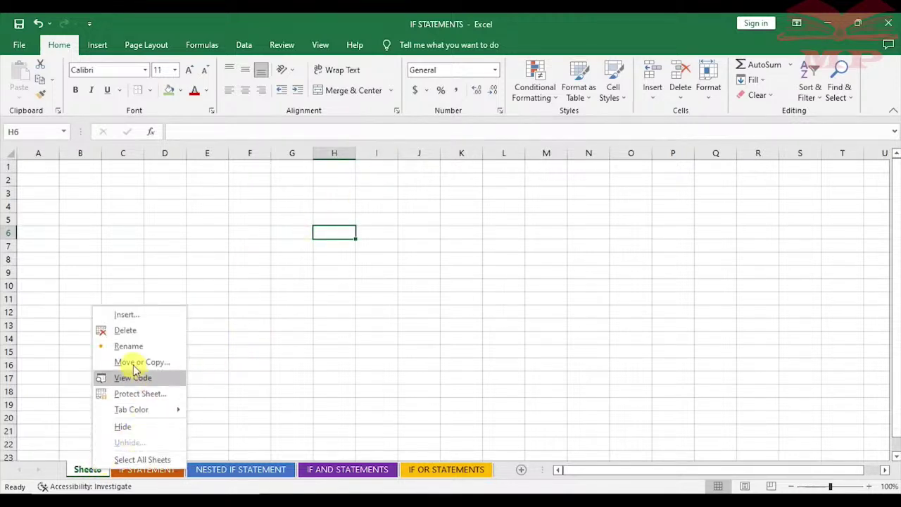
pyautogui.click(125, 328)
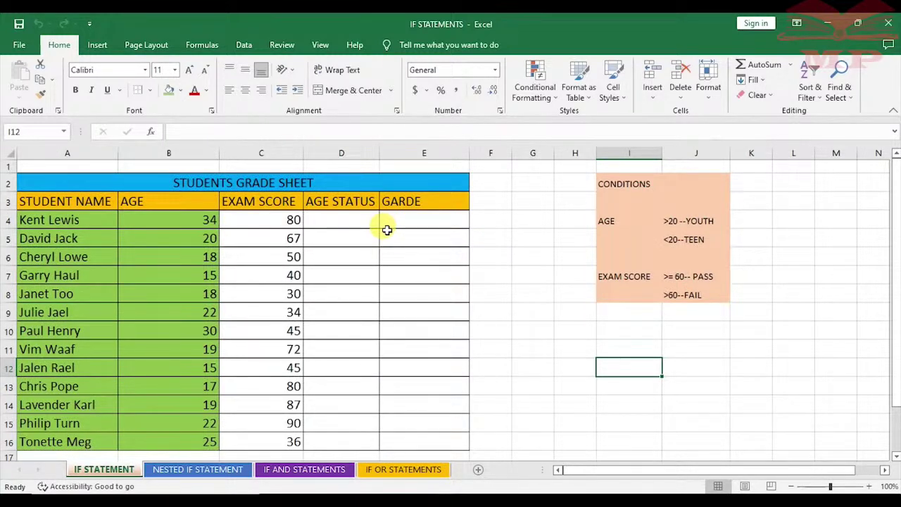
# Widen the AGE STATUS column slightly on the IF STATEMENT sheet
pyautogui.click(526, 206)
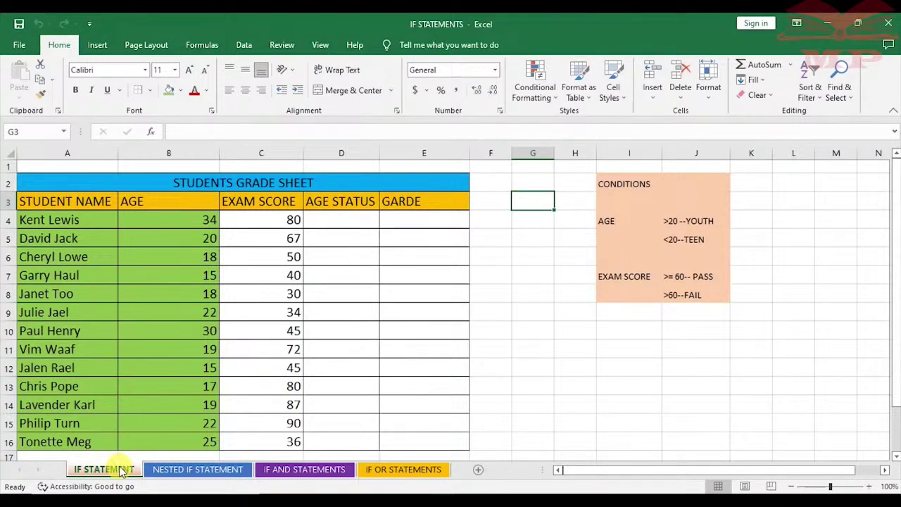
pyautogui.click(184, 469)
pyautogui.click(112, 472)
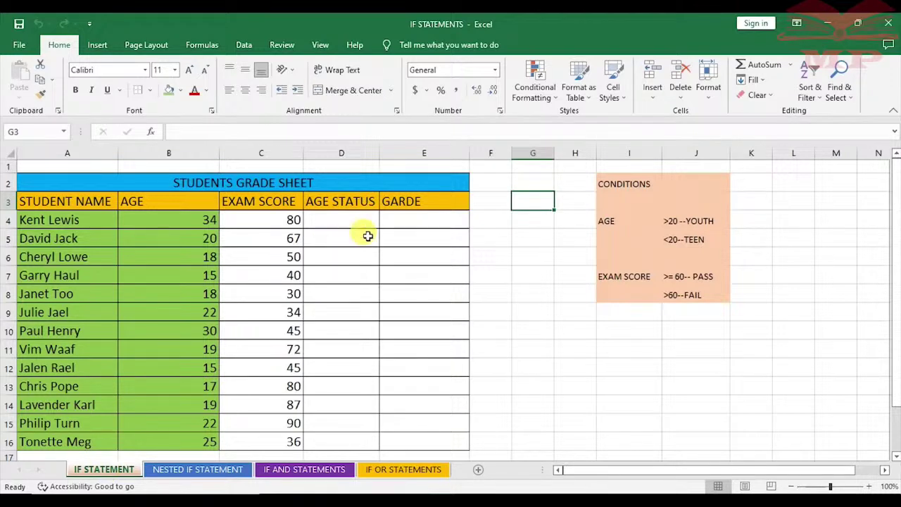
pyautogui.moveTo(379, 156); pyautogui.dragTo(390, 153)
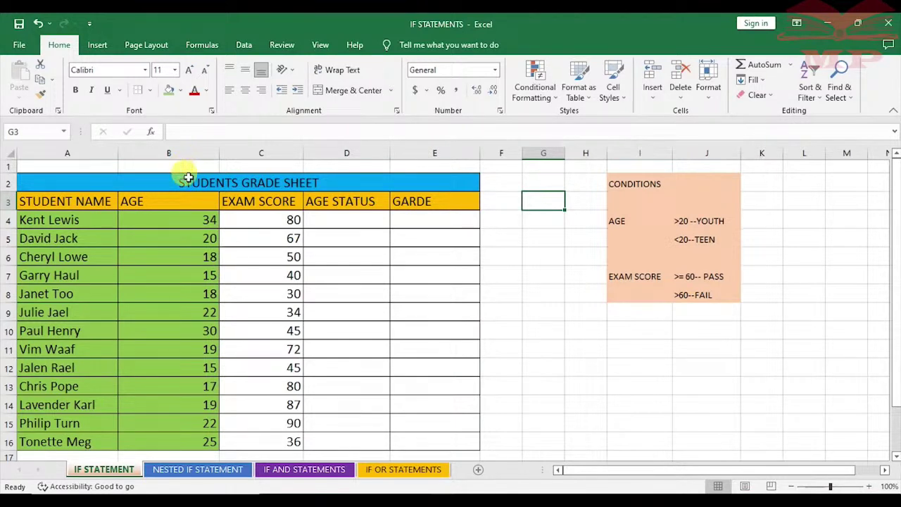
pyautogui.click(19, 184)
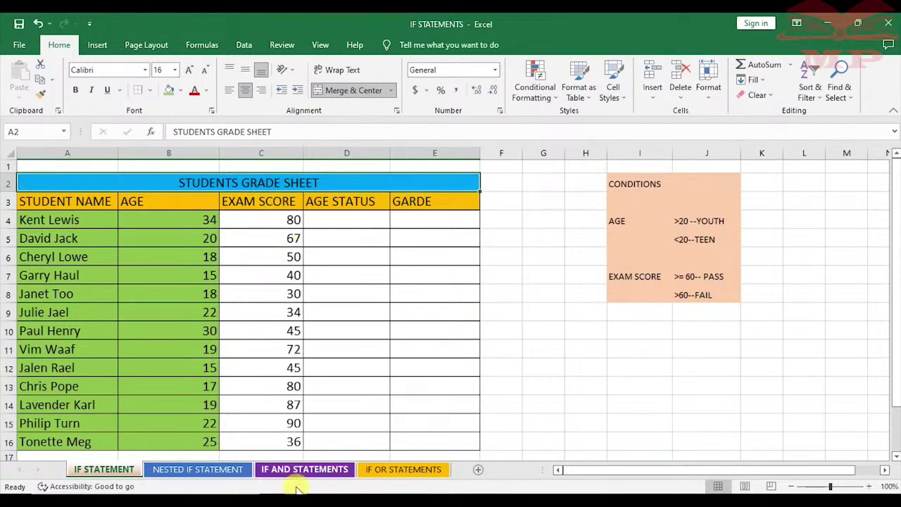
# Correct the misspelled header in cell E3 to GRADE
pyautogui.doubleClick(436, 200)
pyautogui.press('BackSpace')
pyautogui.press('BackSpace')
pyautogui.press('BackSpace')
pyautogui.press('BackSpace')
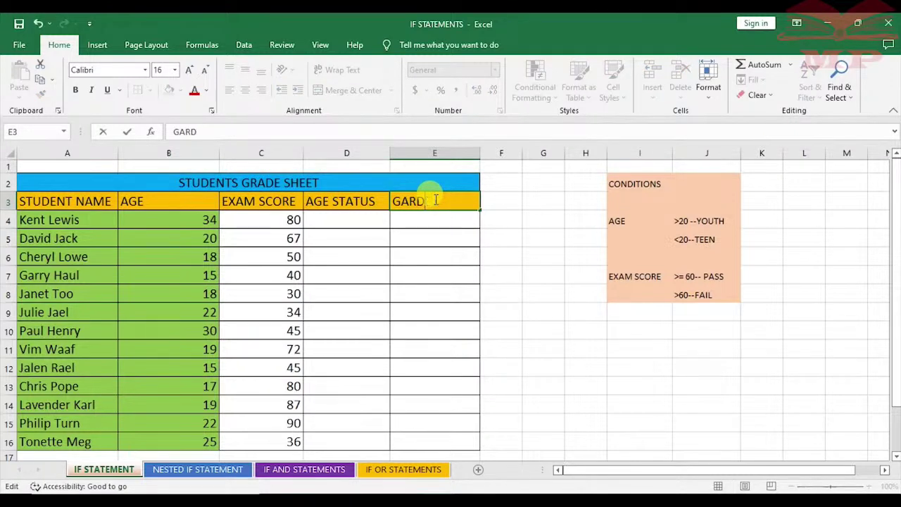
pyautogui.write('RADE')
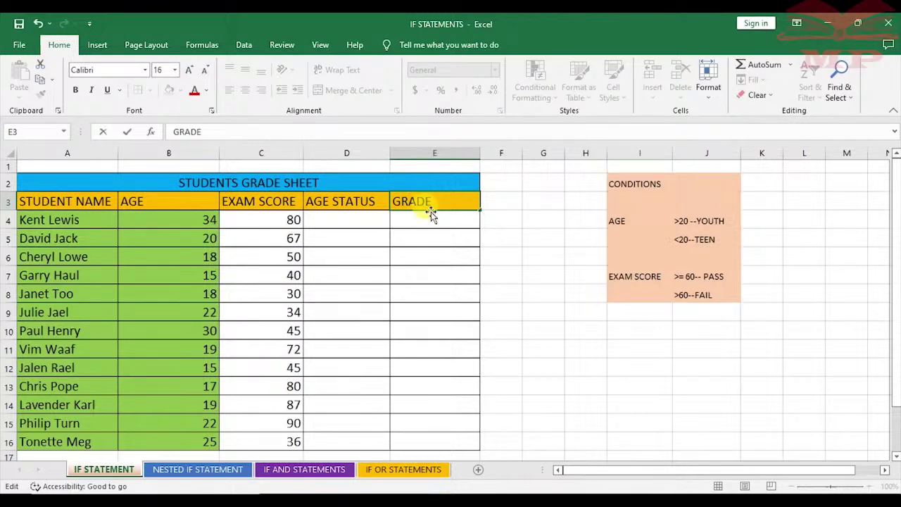
pyautogui.click(428, 218)
# Change the youth age condition in cell J4 to ">=20 --YOUTH"
pyautogui.click(343, 225)
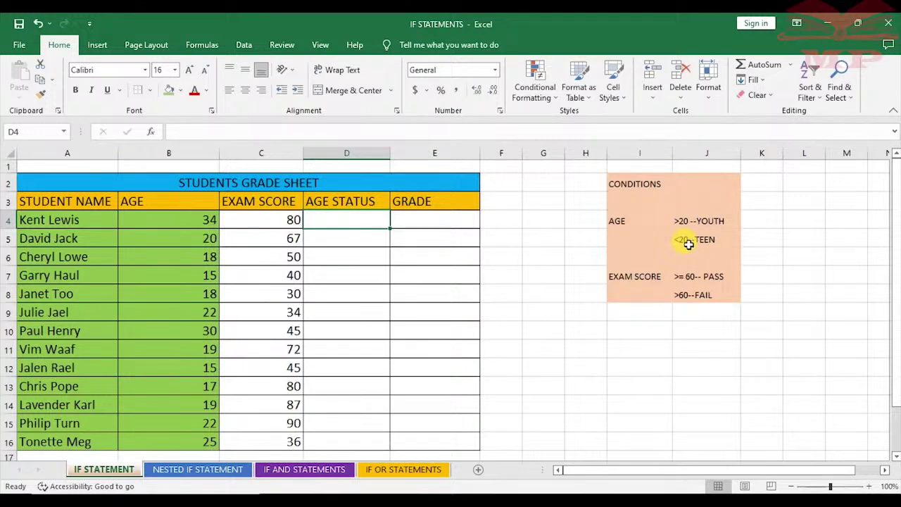
pyautogui.doubleClick(679, 221)
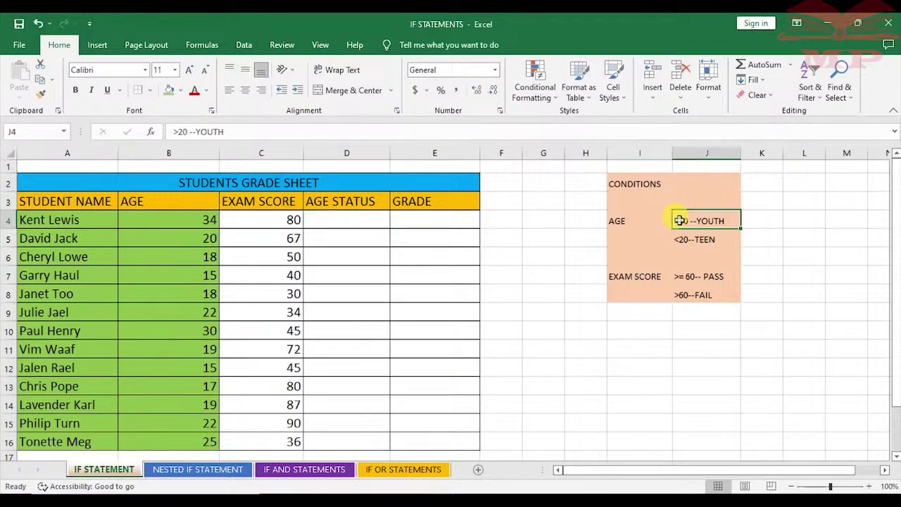
pyautogui.write('=')
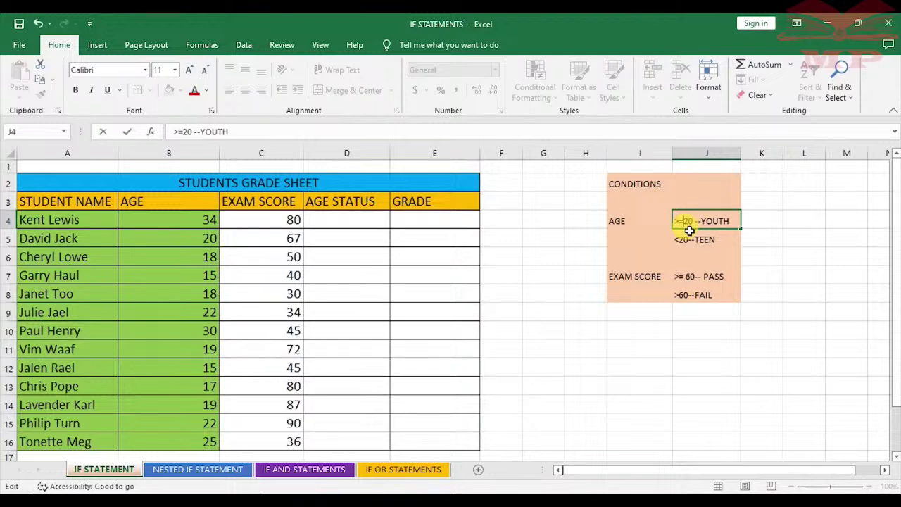
pyautogui.click(811, 240)
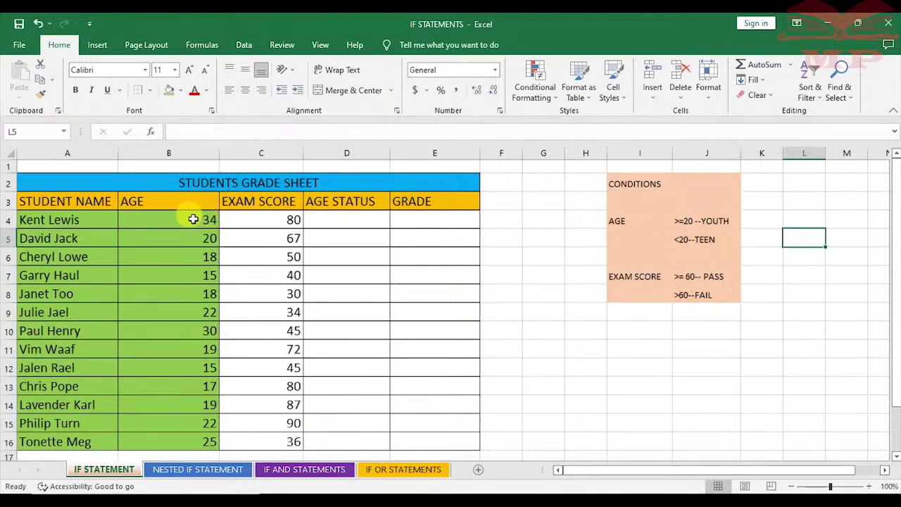
# Remove the green fill from the age values in B4:B16
pyautogui.moveTo(193, 220); pyautogui.dragTo(202, 414)
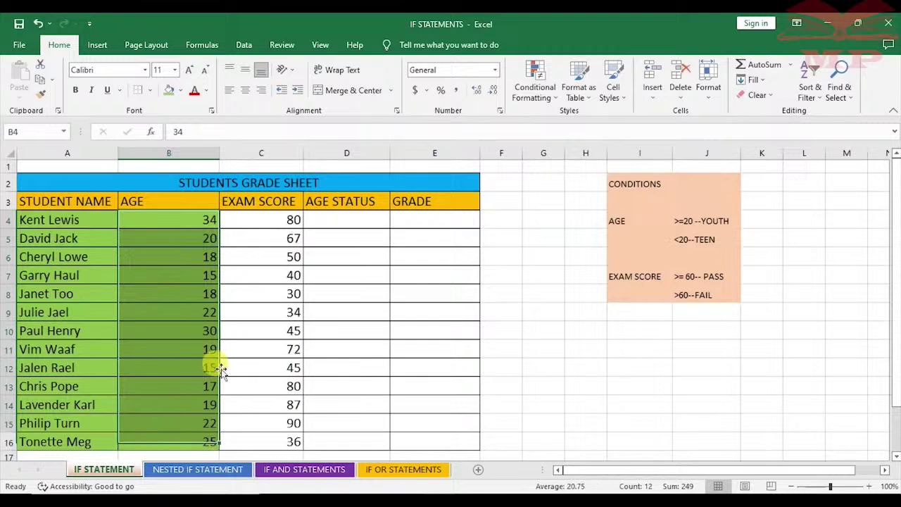
pyautogui.click(180, 91)
pyautogui.click(172, 126)
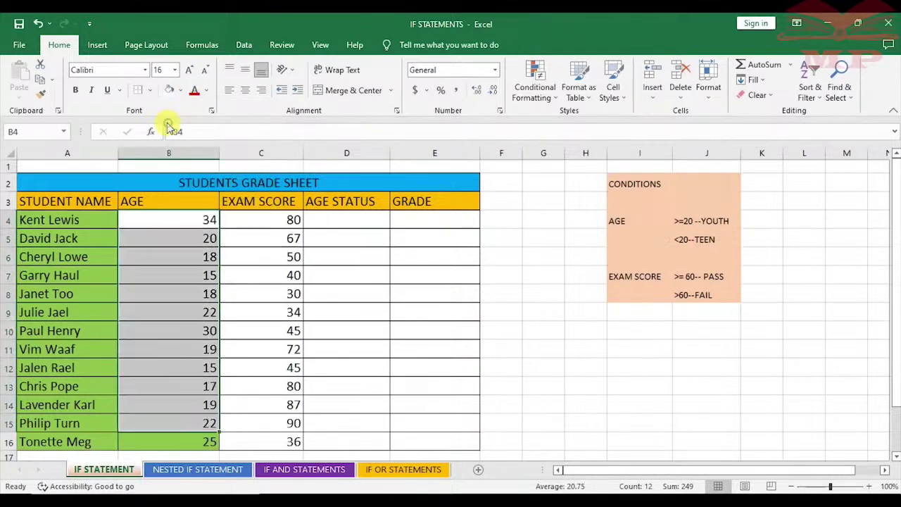
pyautogui.click(181, 445)
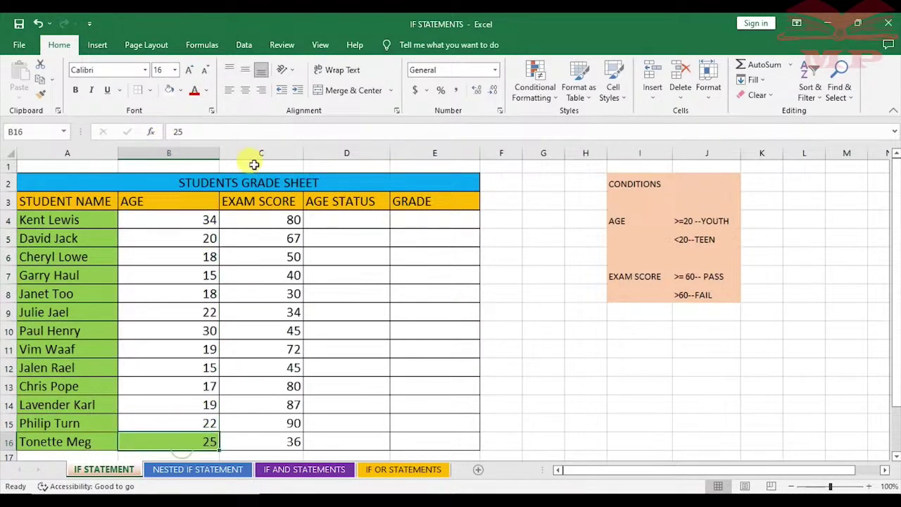
pyautogui.click(181, 92)
pyautogui.click(170, 129)
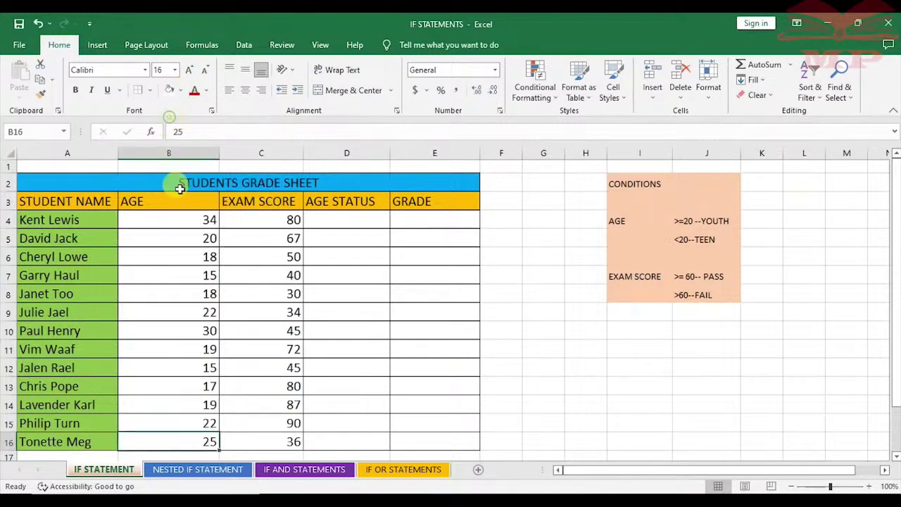
# Begin an IF formula in cell D4 with the logical test B4>=20
pyautogui.click(328, 220)
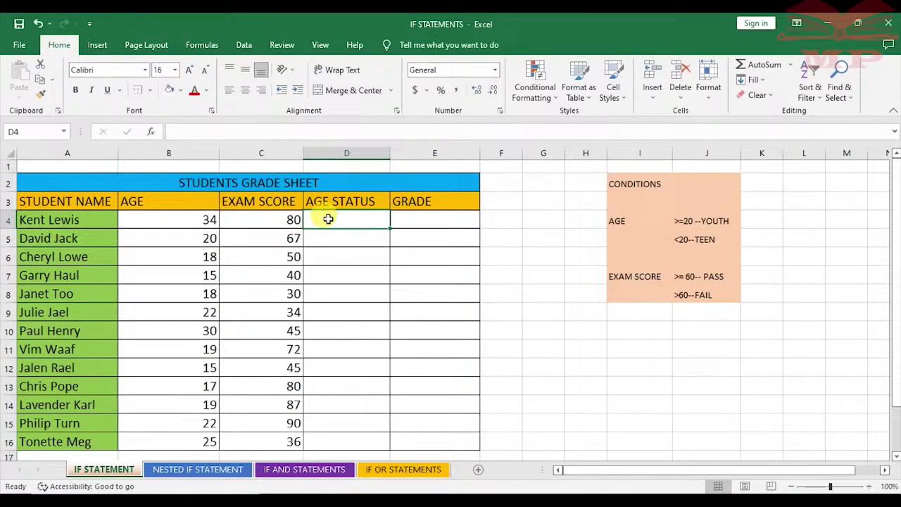
pyautogui.write('=')
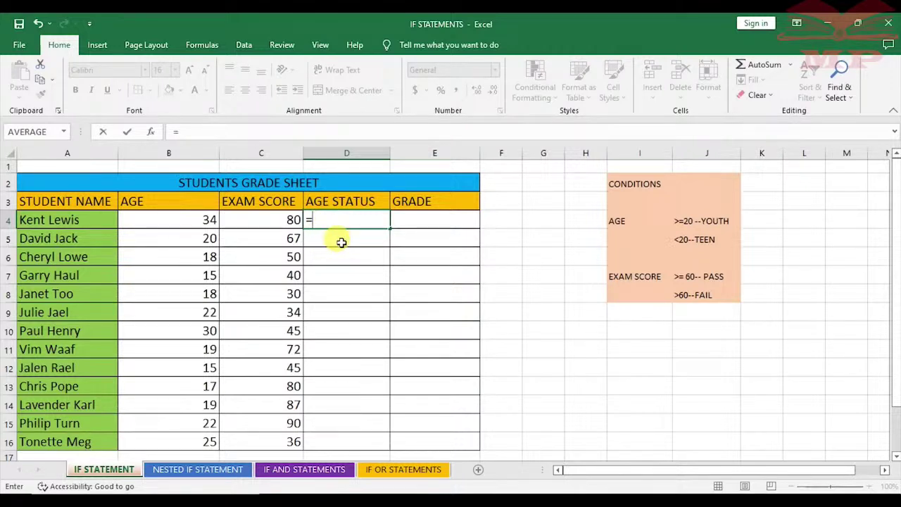
pyautogui.write('IF(')
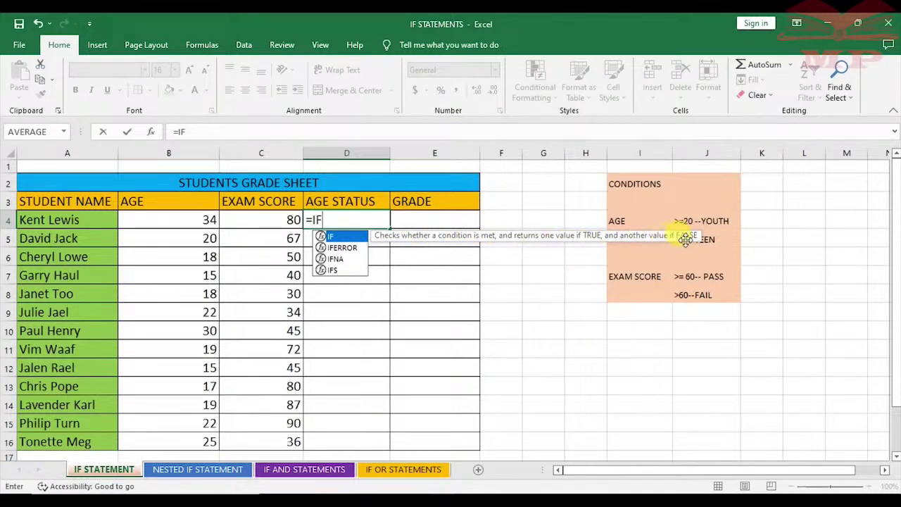
pyautogui.doubleClick(353, 236)
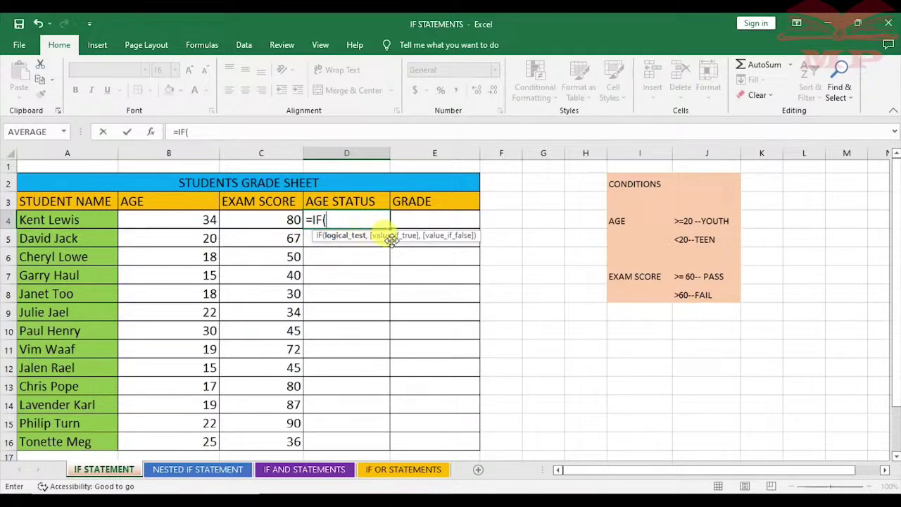
pyautogui.click(183, 219)
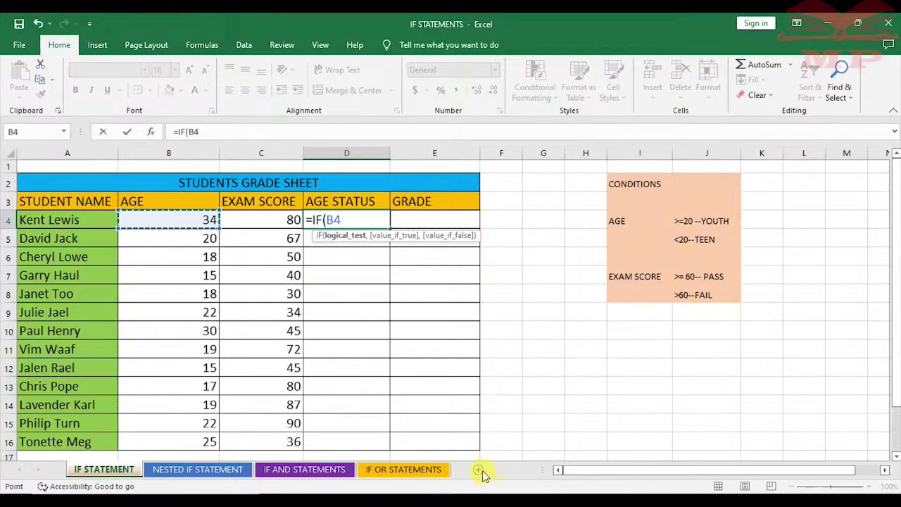
pyautogui.write('>')
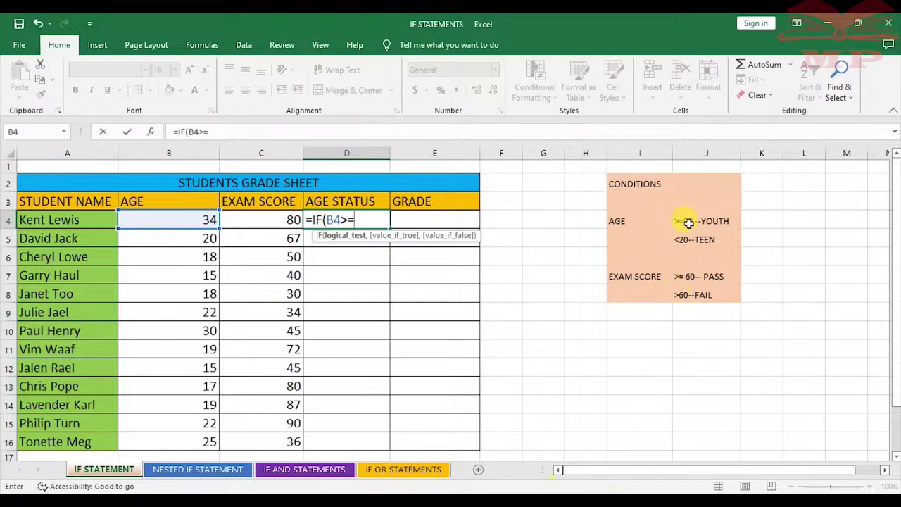
pyautogui.write('=20')
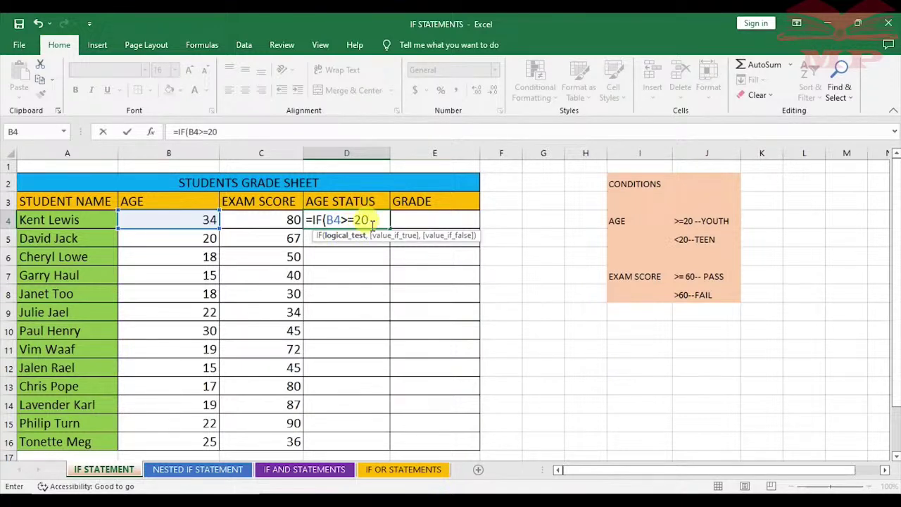
# Complete the D4 formula with "YOUTH" as the true value and "TEEN" as the false value, giving =IF(B4>=20,"YOUTH","TEEN")
pyautogui.write(',')
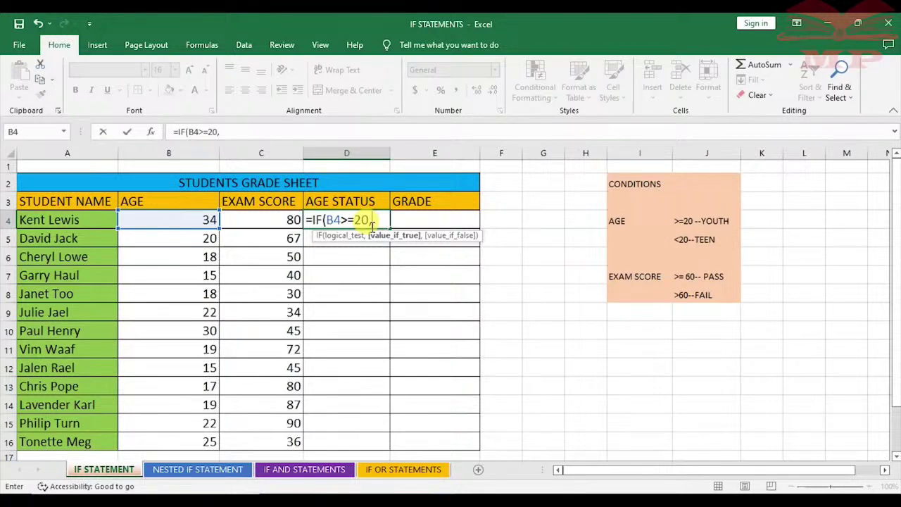
pyautogui.write('"YOUTH')
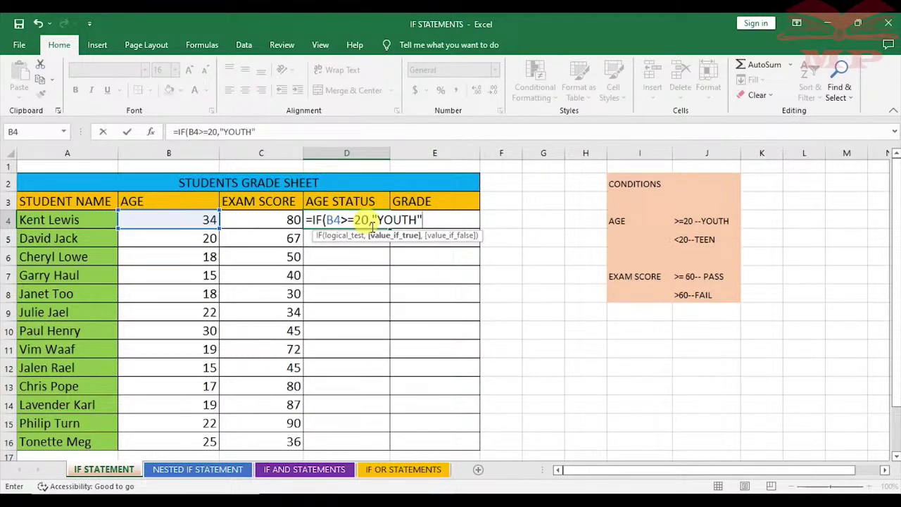
pyautogui.write('M')
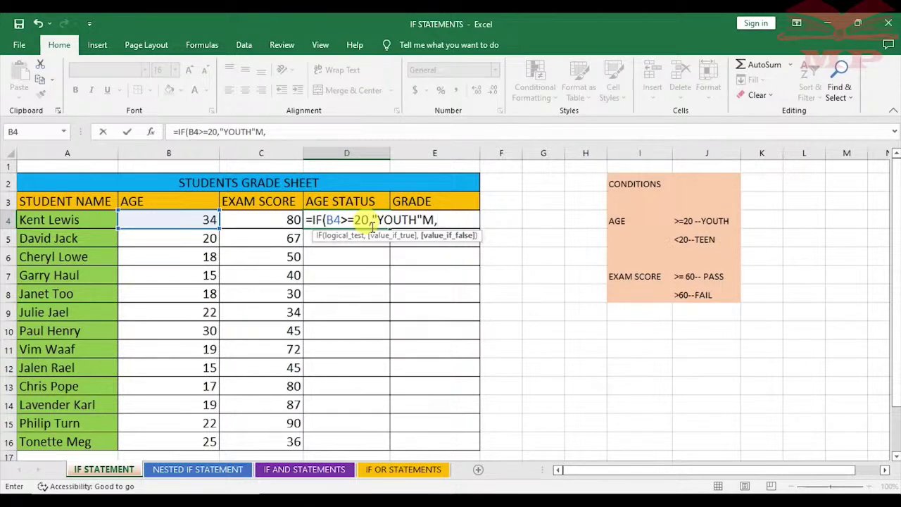
pyautogui.press('BackSpace')
pyautogui.write(',')
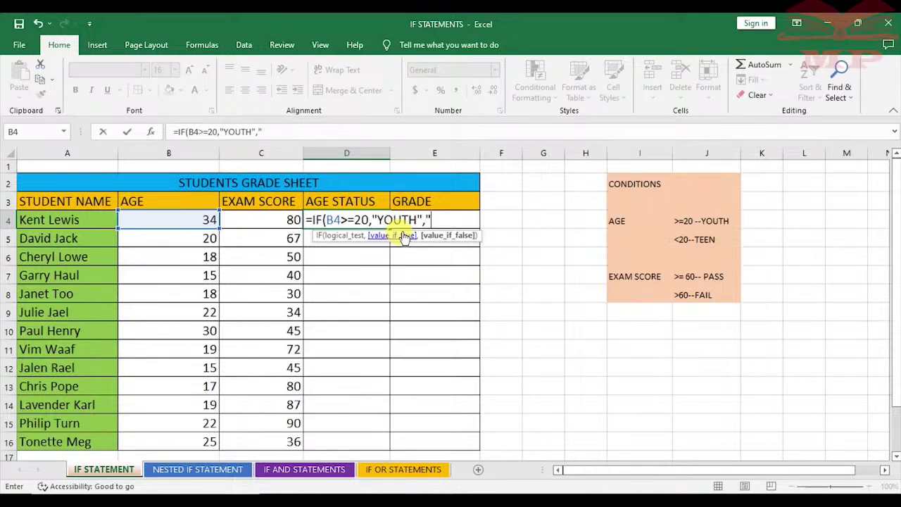
pyautogui.write('"')
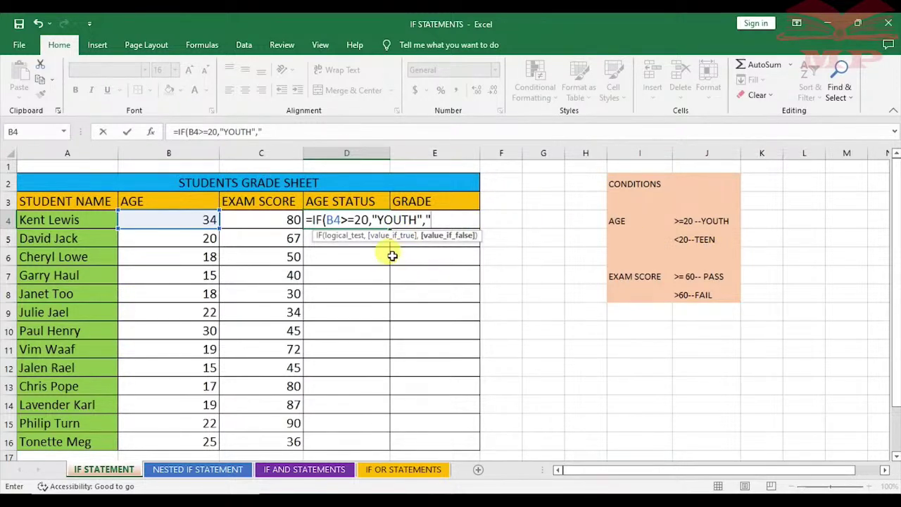
pyautogui.write('TEEN')
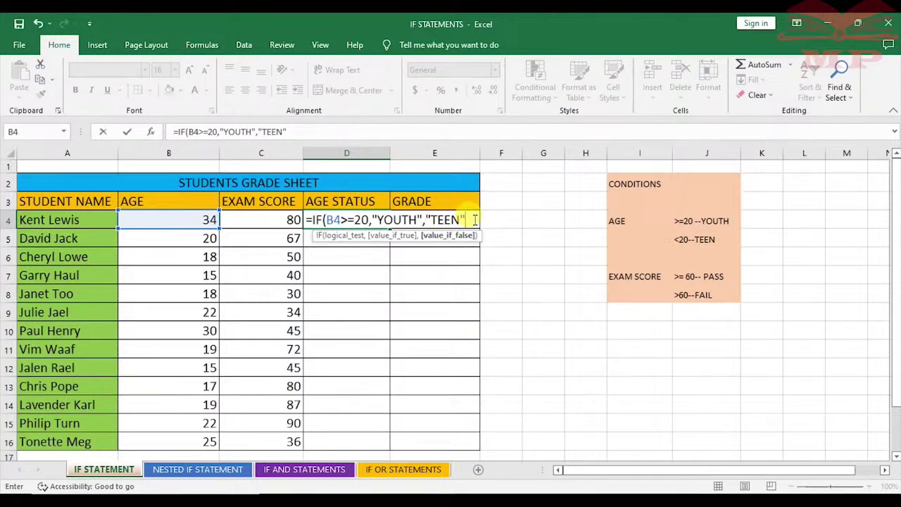
pyautogui.write(')')
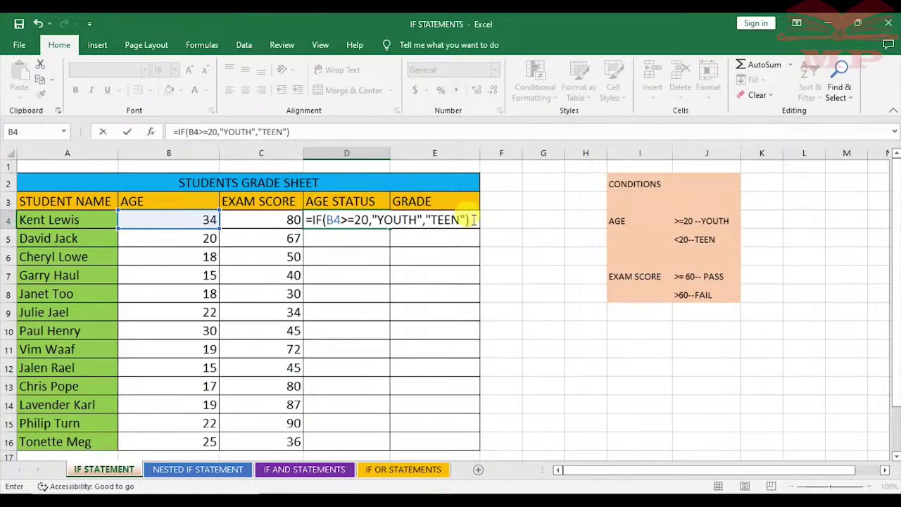
pyautogui.press('Return')
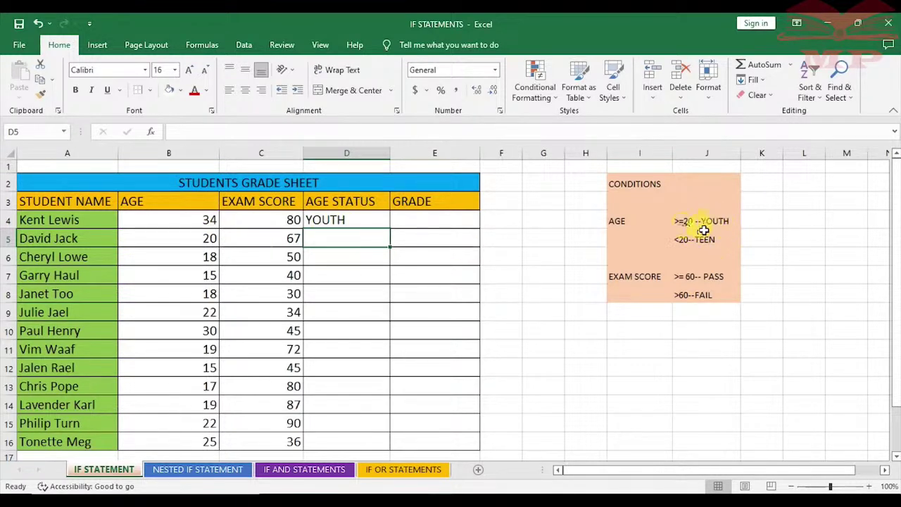
# Fill the age status formula from D4 down through D16
pyautogui.click(348, 219)
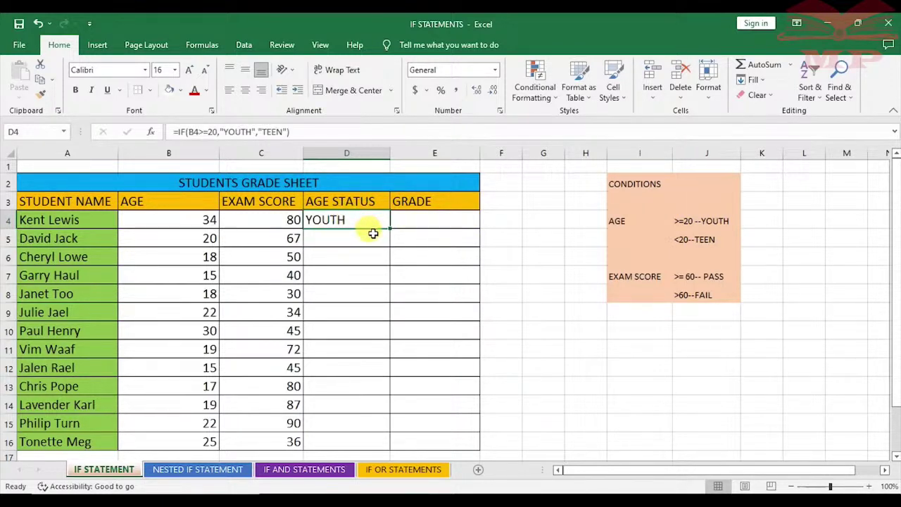
pyautogui.moveTo(391, 229); pyautogui.dragTo(367, 446)
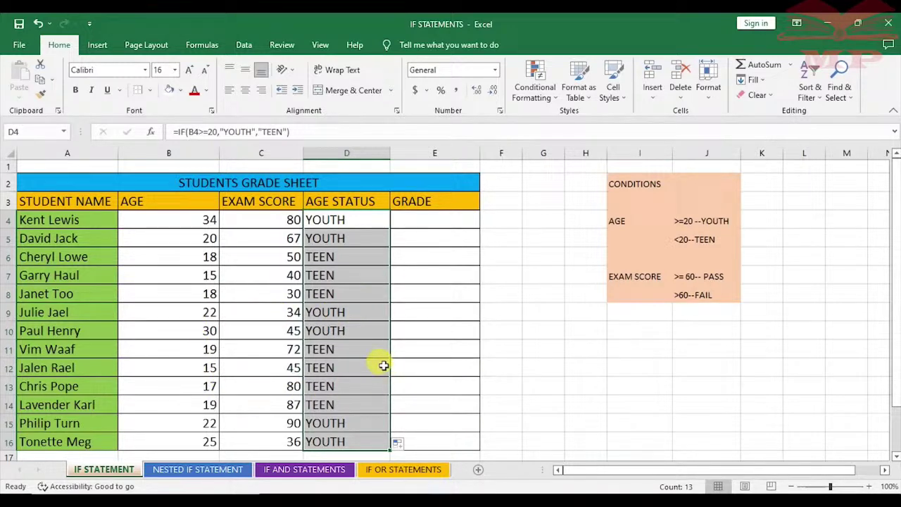
pyautogui.scroll(-1, 383, 366)
pyautogui.scroll(1, 378, 363)
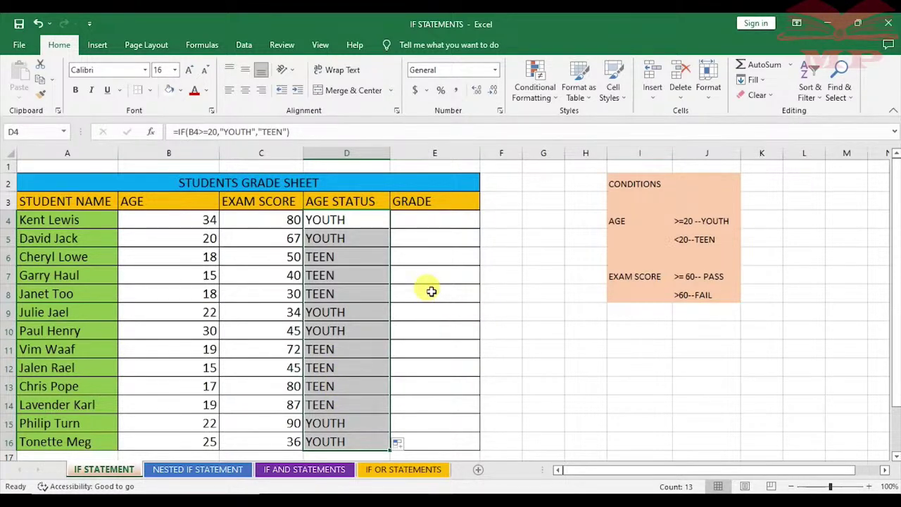
# Correct the fail condition for the exam score in cell J8 to read <60--FAIL
pyautogui.click(504, 260)
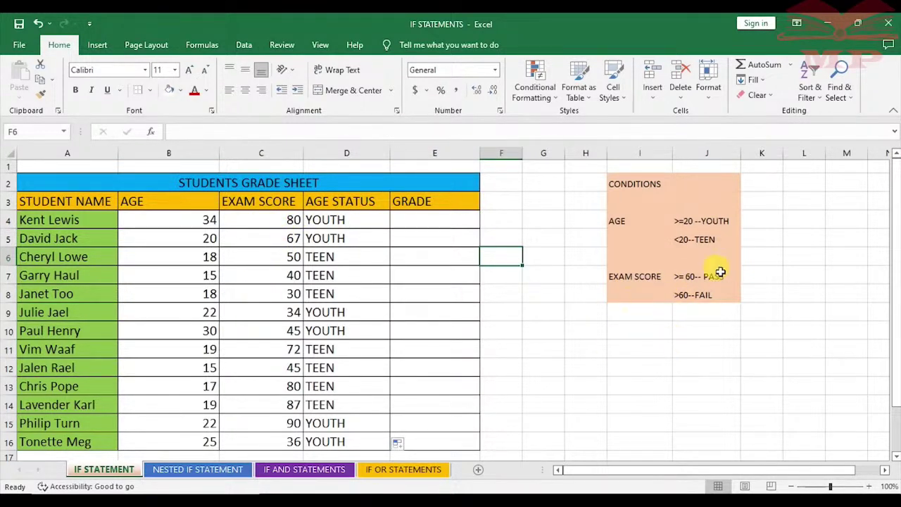
pyautogui.moveTo(627, 273); pyautogui.dragTo(708, 287)
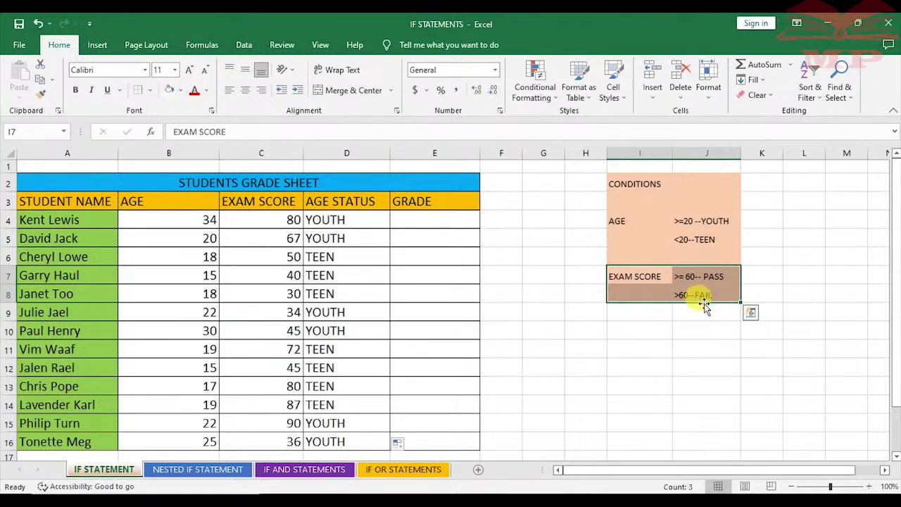
pyautogui.doubleClick(681, 295)
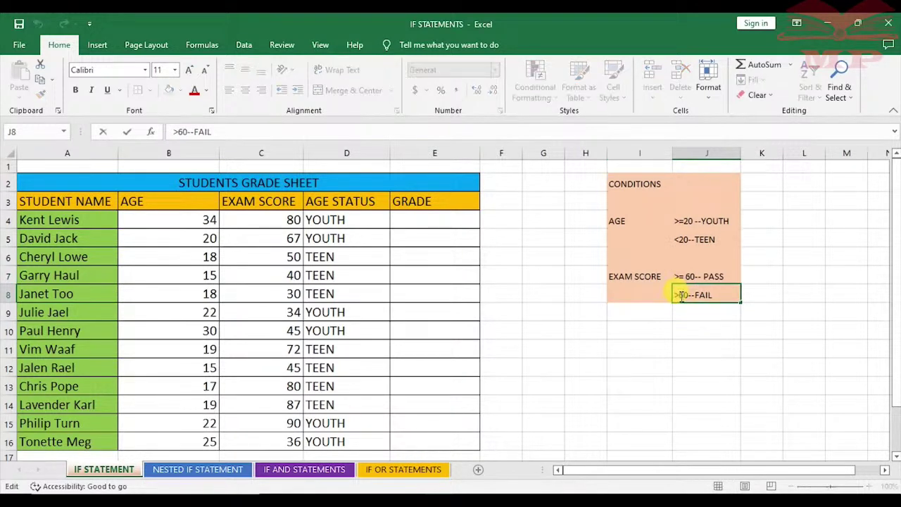
pyautogui.press('BackSpace')
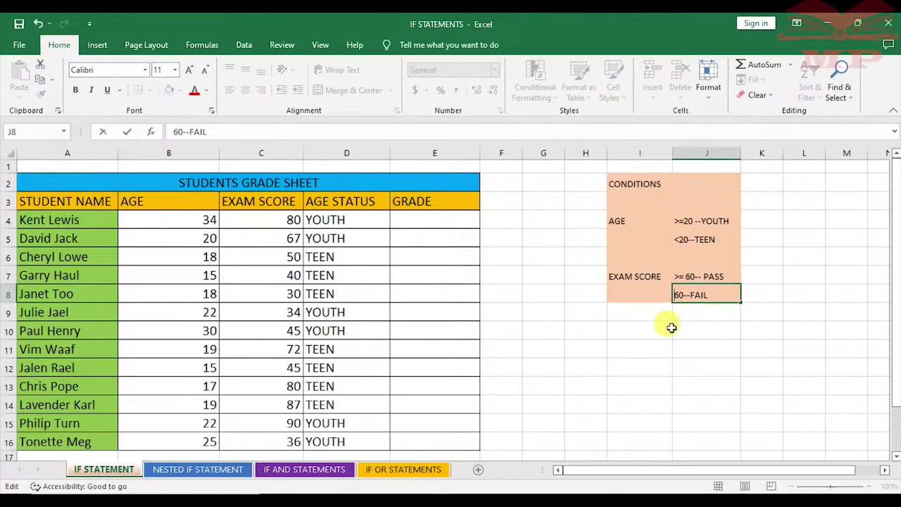
pyautogui.write('<')
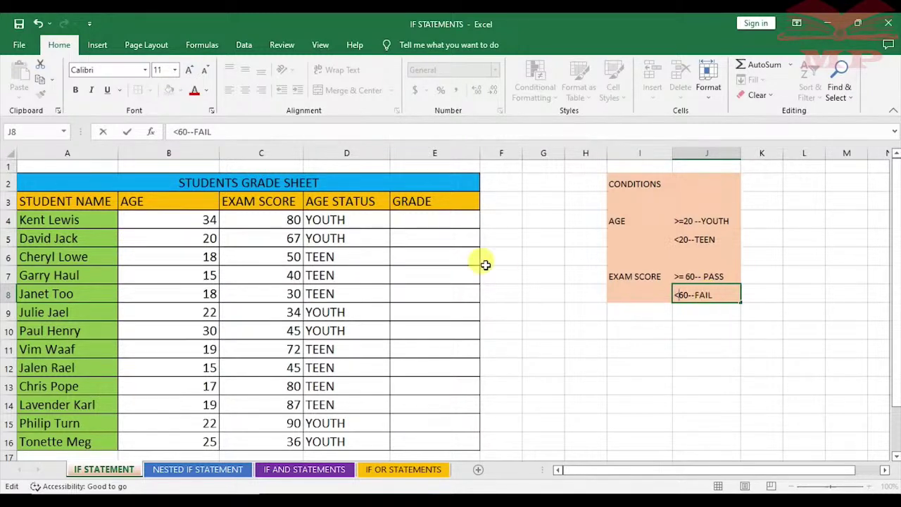
# Begin an IF formula in cell E4 that references the exam score in C4, followed by a comma
pyautogui.click(435, 224)
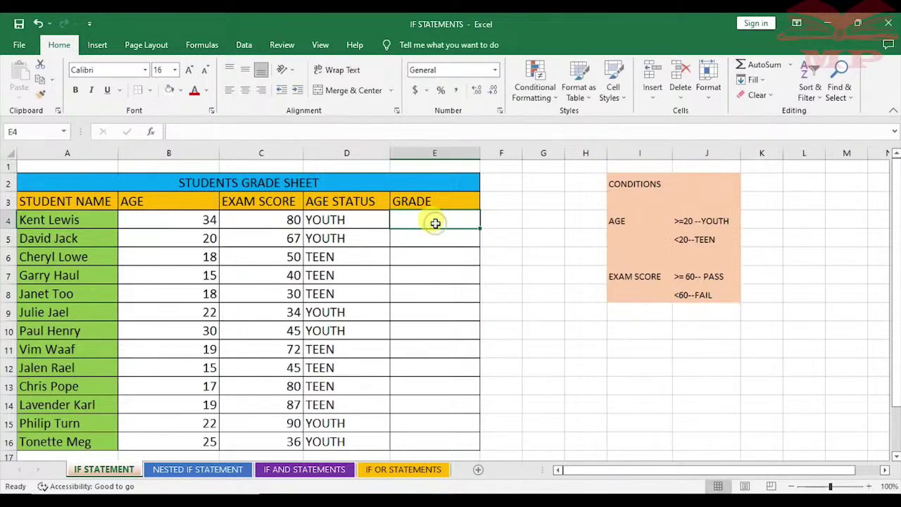
pyautogui.write('=')
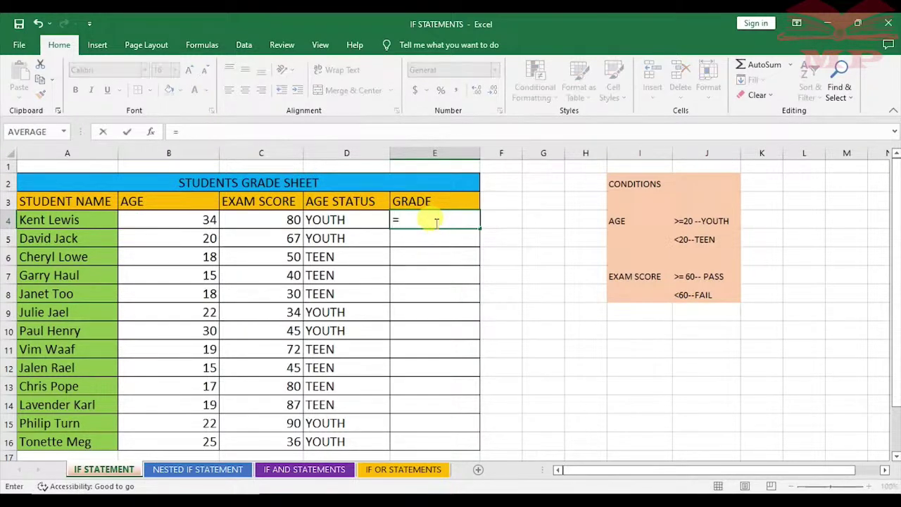
pyautogui.write('IF')
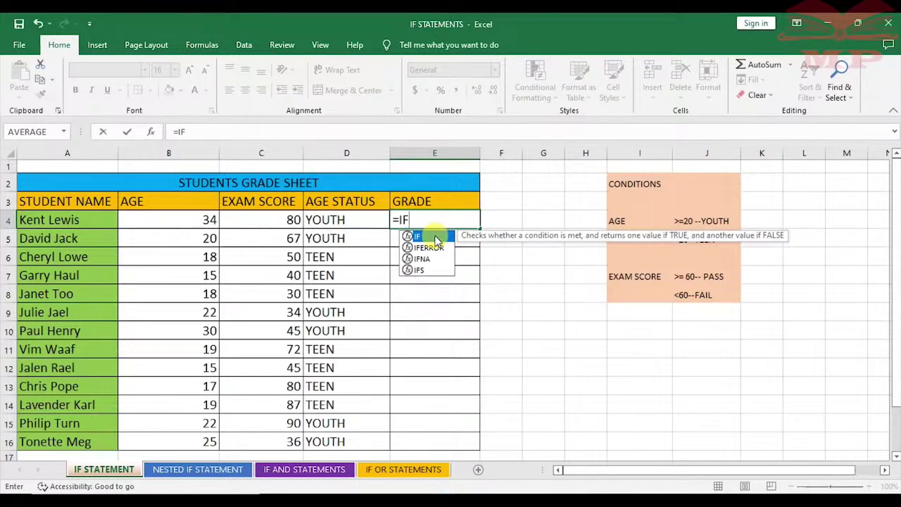
pyautogui.doubleClick(437, 238)
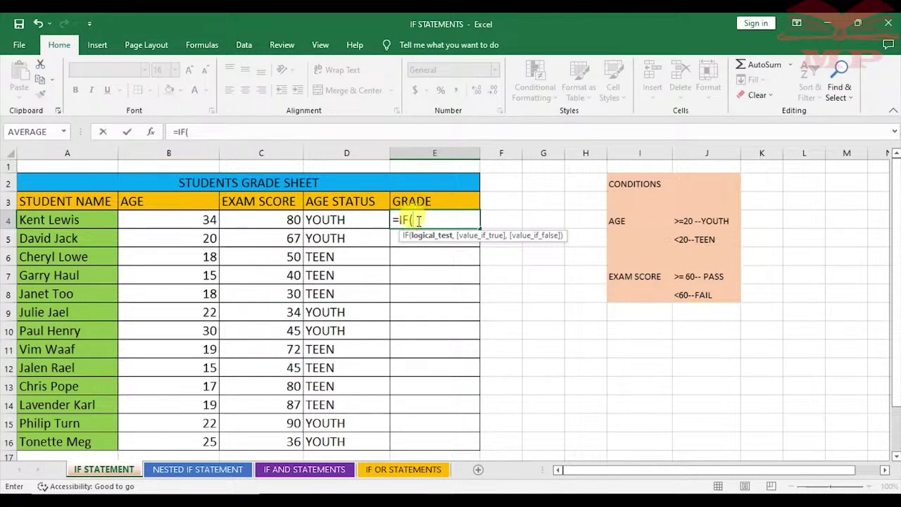
pyautogui.click(279, 220)
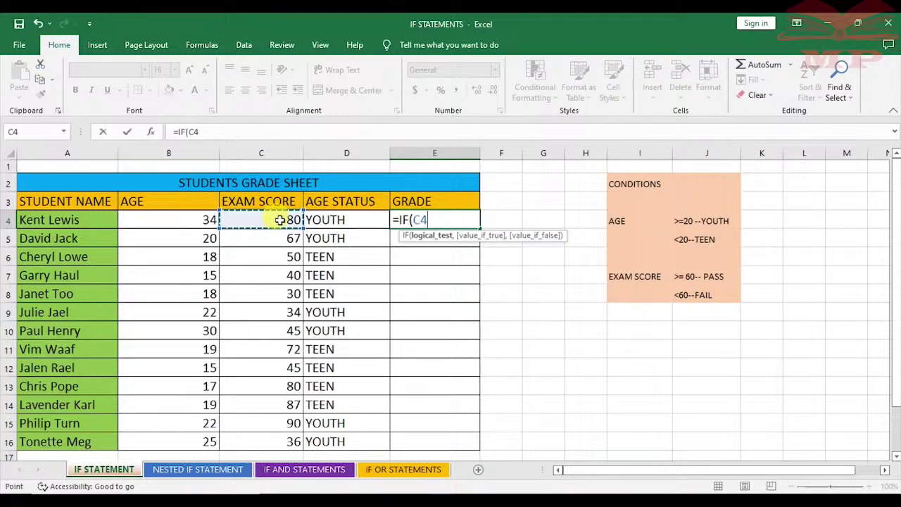
pyautogui.press('BackSpace')
pyautogui.press('BackSpace')
pyautogui.write('C4')
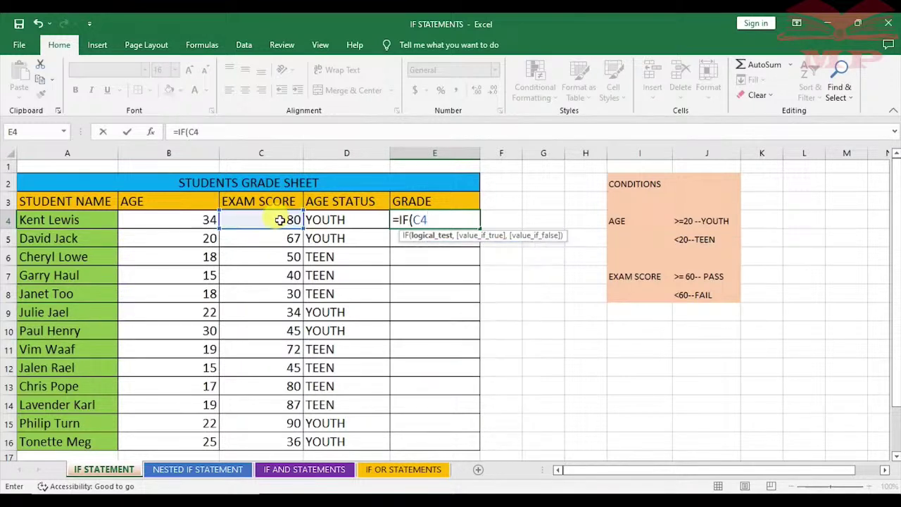
pyautogui.write(',')
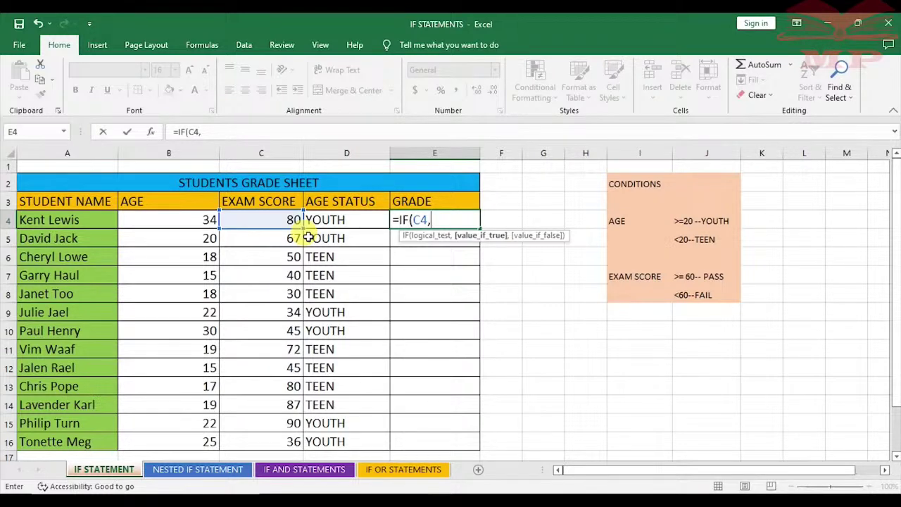
# Try to complete the E4 grade formula as =IF(C4,>=60,"PASS","FAIL")
pyautogui.write('>=')
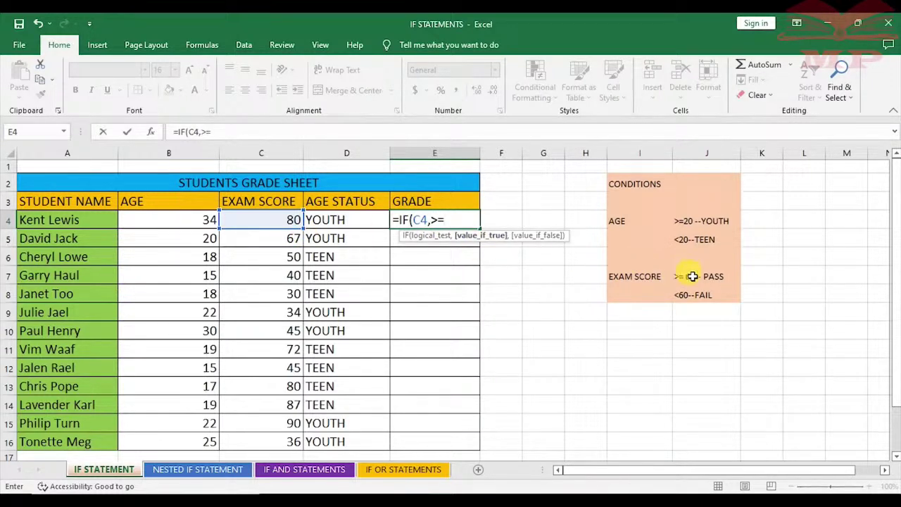
pyautogui.write('60,')
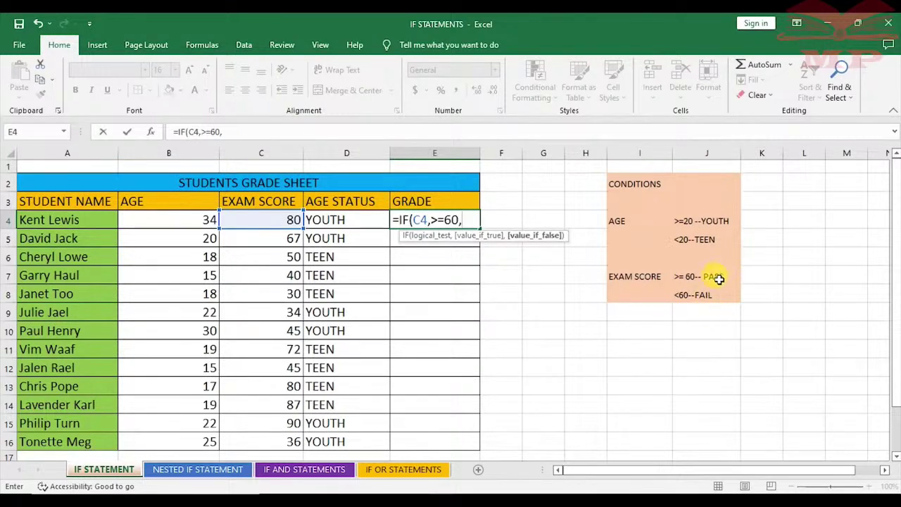
pyautogui.write('"PA')
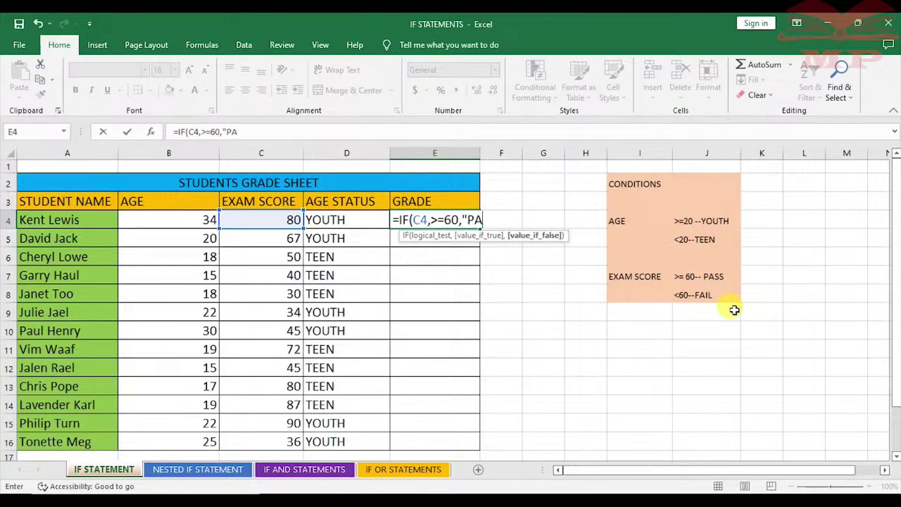
pyautogui.write('SS"')
pyautogui.write(',"')
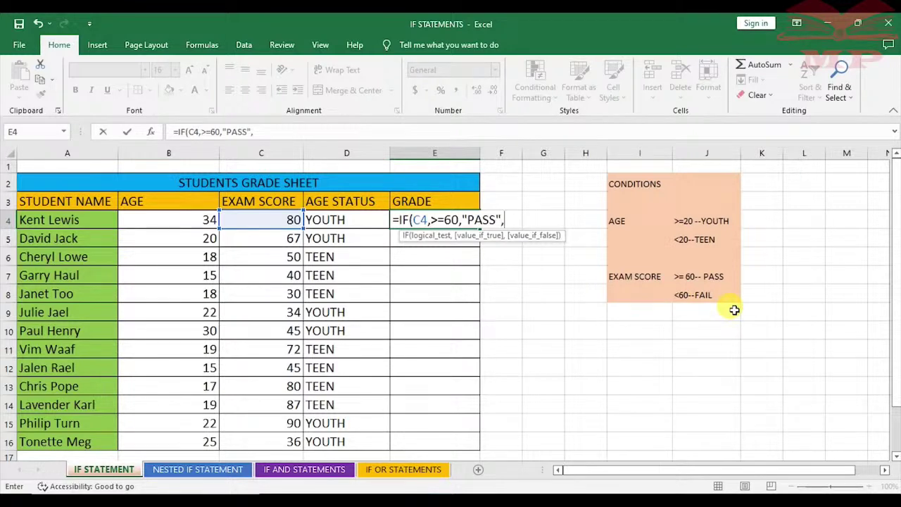
pyautogui.write('FAIL")')
pyautogui.click(532, 218)
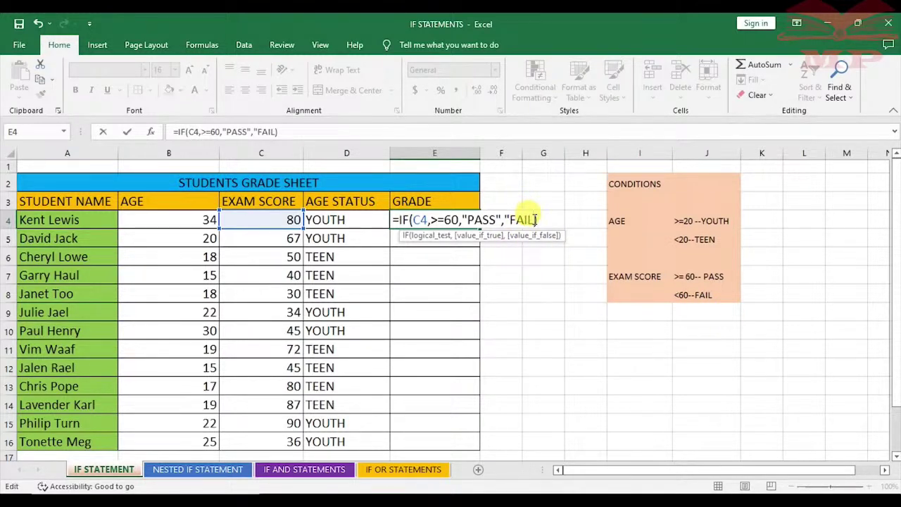
pyautogui.write('"')
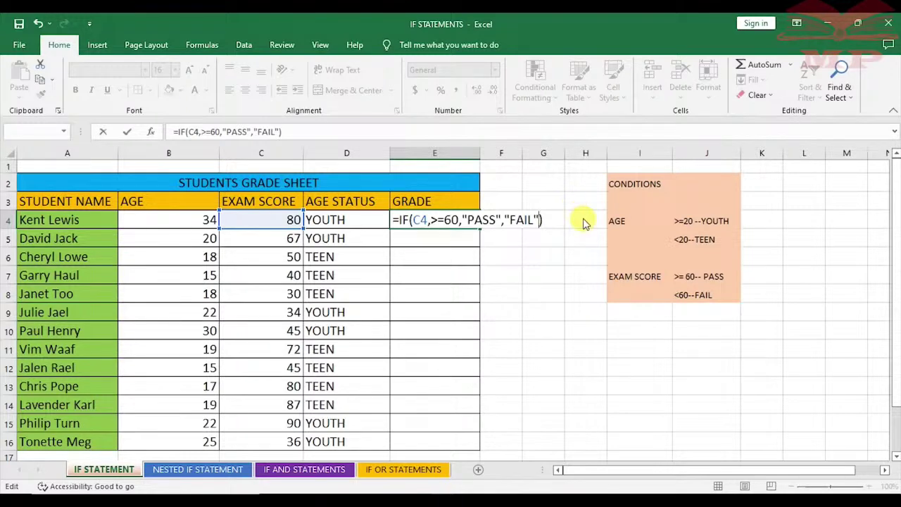
pyautogui.press('Return')
pyautogui.click(431, 329)
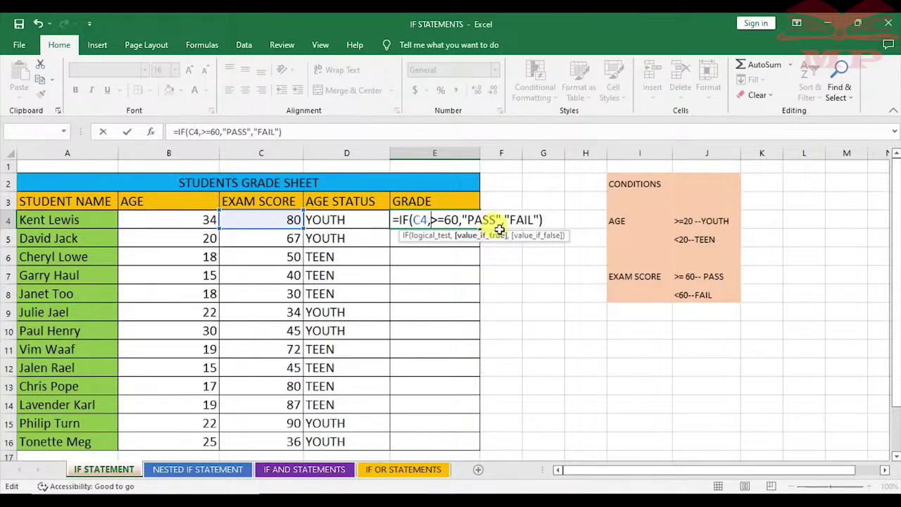
# Try to repair the E4 formula by removing the C4 reference and picking the exam score cell again
pyautogui.click(431, 236)
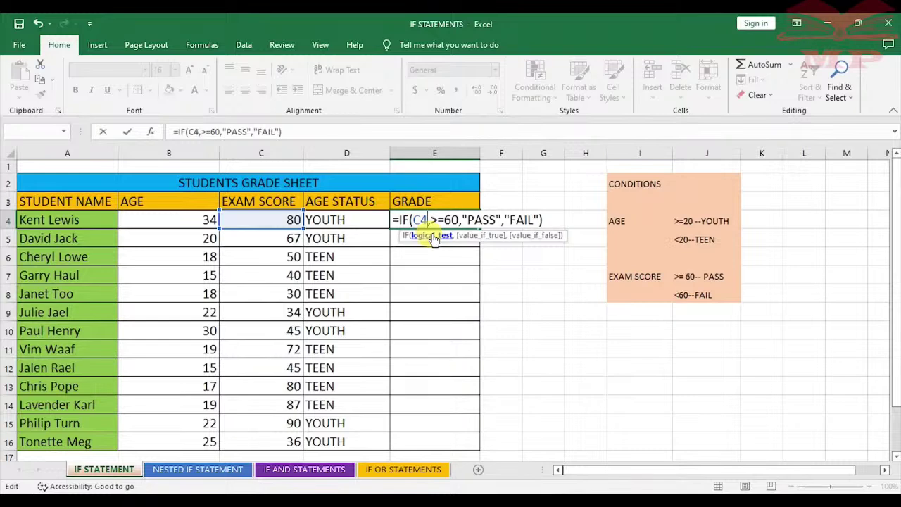
pyautogui.press('BackSpace')
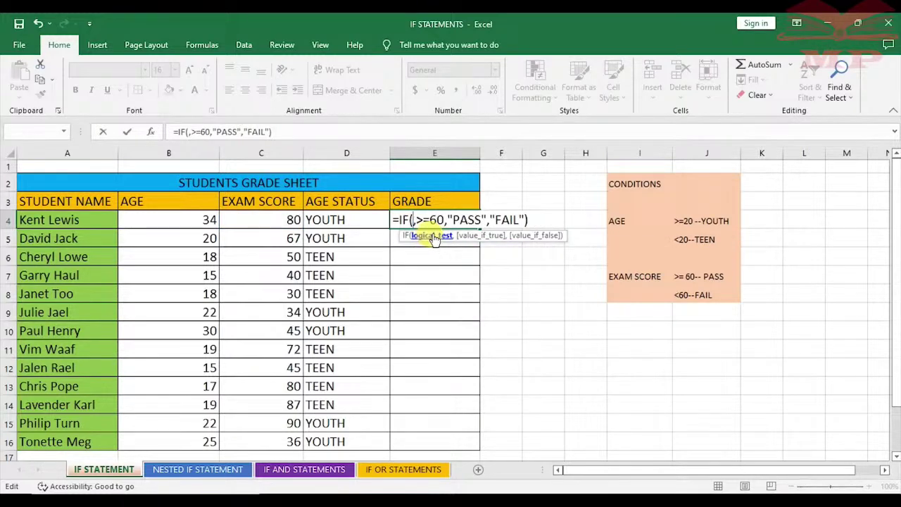
pyautogui.click(291, 219)
pyautogui.press('Return')
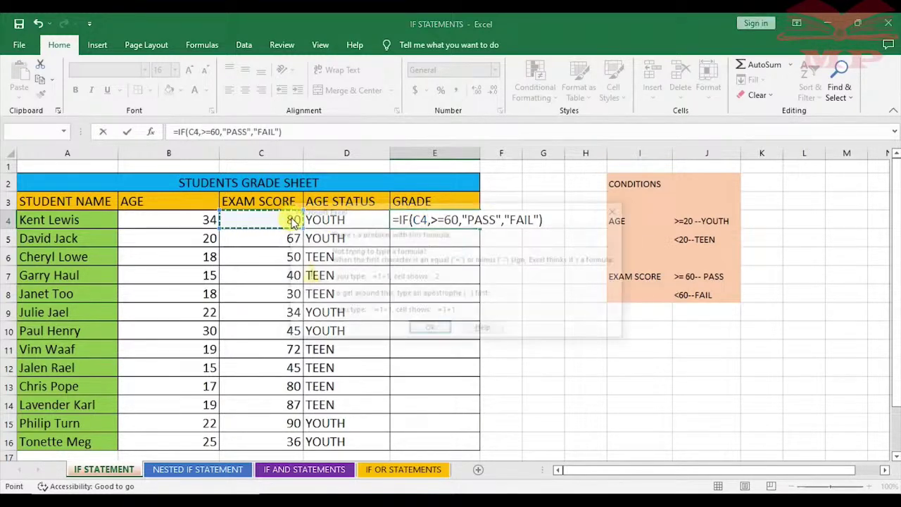
pyautogui.click(429, 331)
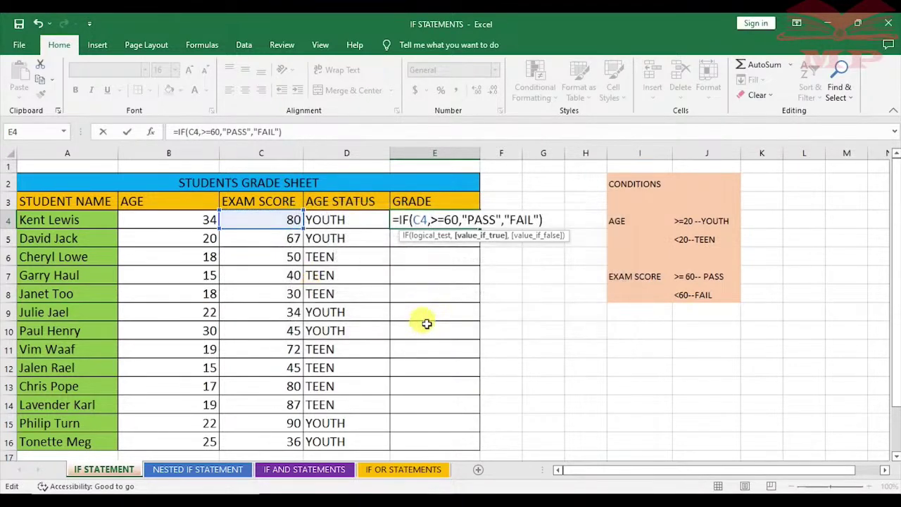
# Delete the end of the E4 formula back to =IF(C4, while keeping the cell in edit mode
pyautogui.click(546, 221)
pyautogui.press('BackSpace')
pyautogui.press('BackSpace')
pyautogui.press('BackSpace')
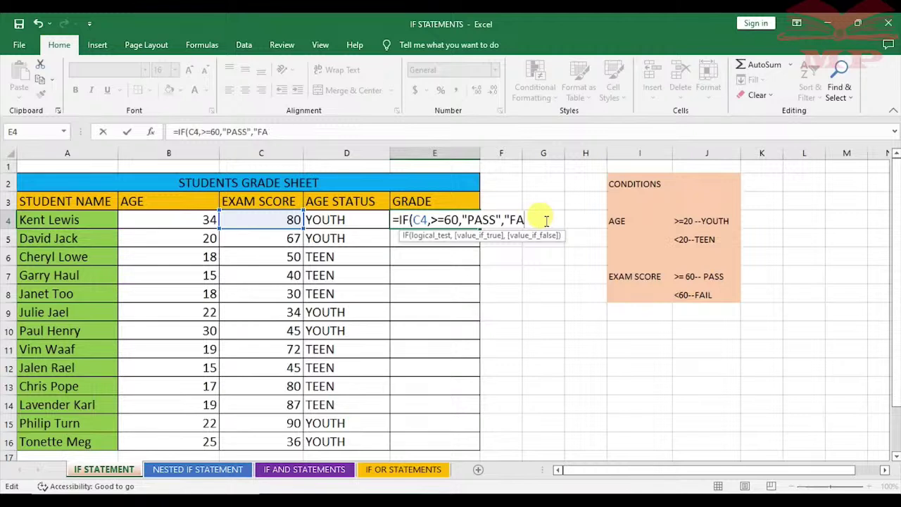
pyautogui.press('BackSpace')
pyautogui.press('BackSpace')
pyautogui.press('BackSpace')
pyautogui.press('BackSpace')
pyautogui.press('BackSpace')
pyautogui.press('BackSpace')
pyautogui.press('BackSpace')
pyautogui.press('BackSpace')
pyautogui.press('BackSpace')
pyautogui.press('BackSpace')
pyautogui.press('BackSpace')
pyautogui.press('BackSpace')
pyautogui.press('BackSpace')
pyautogui.press('BackSpace')
pyautogui.press('BackSpace')
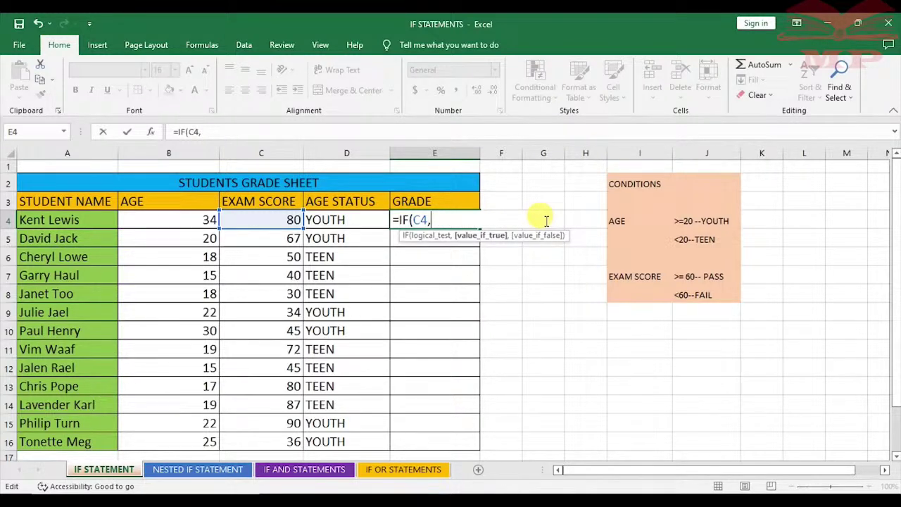
# Re-enter >=60,"PASS","FAIL") after the C4 reference in the E4 formula and try to commit it
pyautogui.write('>=60,')
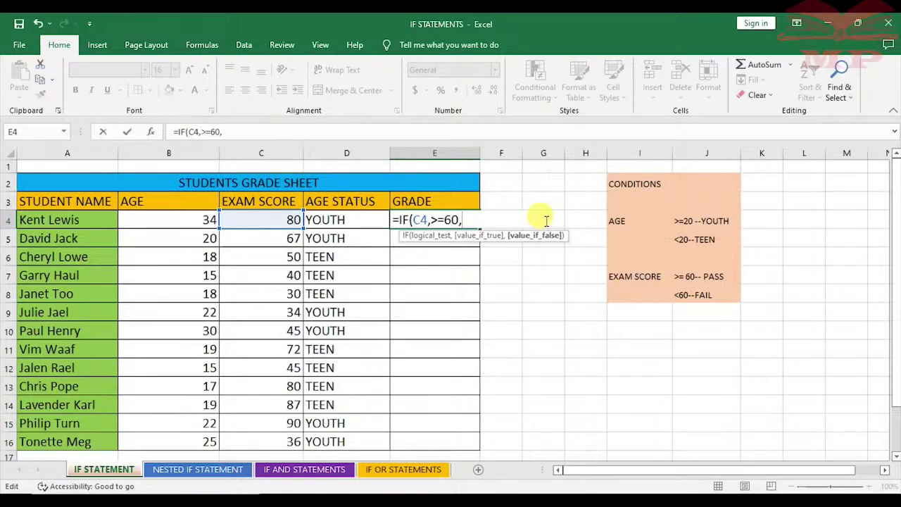
pyautogui.write('"PASS"')
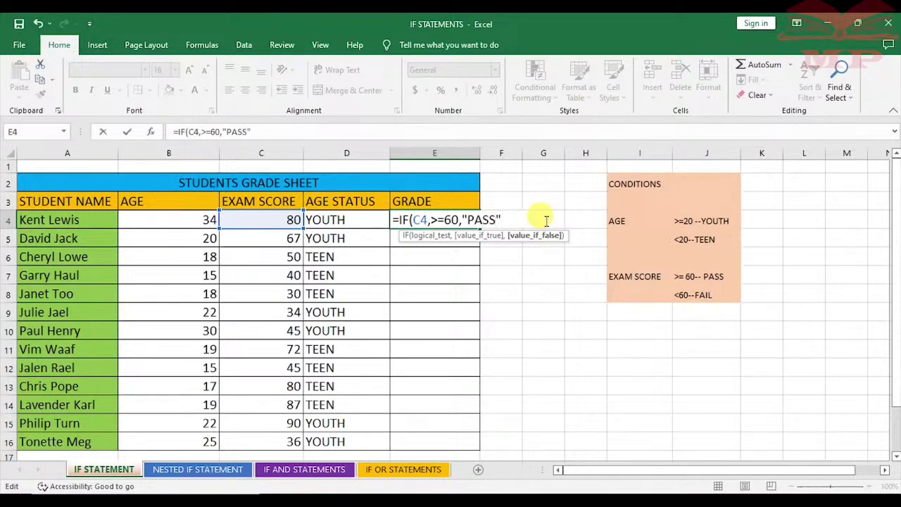
pyautogui.write(',')
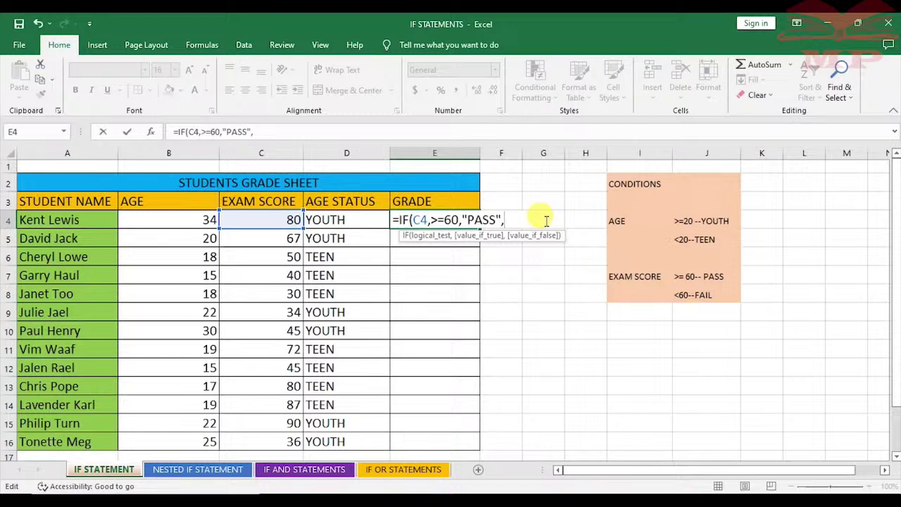
pyautogui.write('"FAIL")')
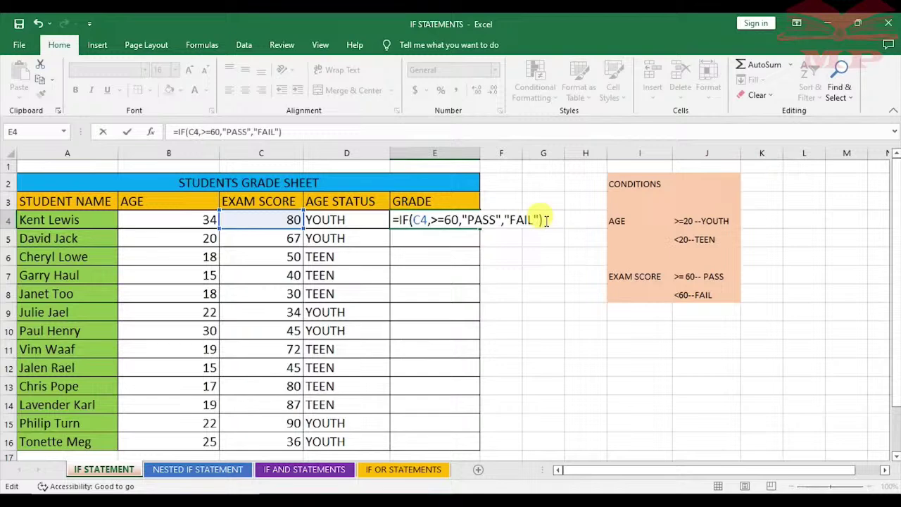
pyautogui.press('Return')
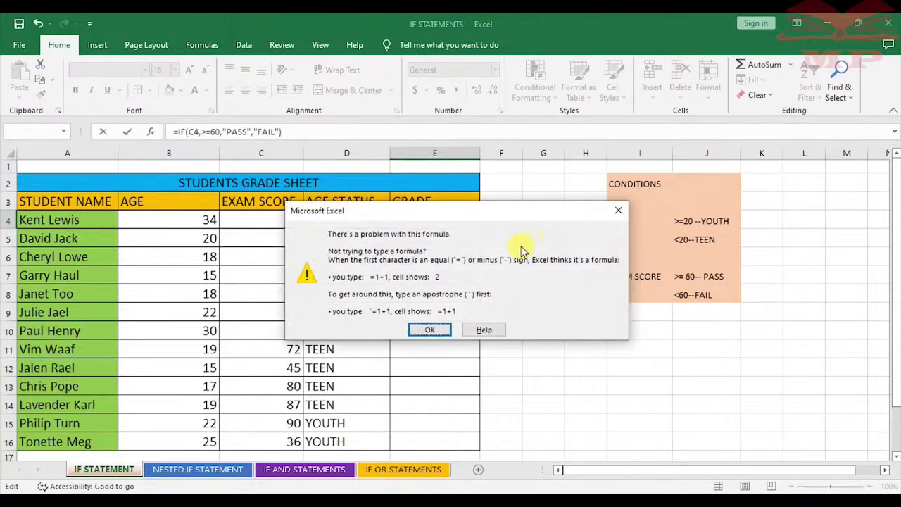
pyautogui.click(444, 329)
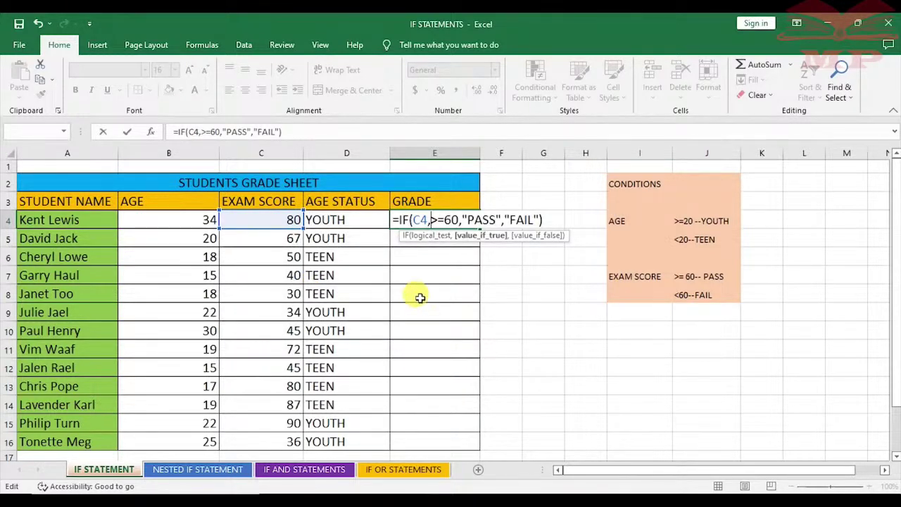
# Remove the comma after C4 so the E4 formula reads =IF(C4>=60,"PASS","FAIL"), commit it and review it
pyautogui.press('BackSpace')
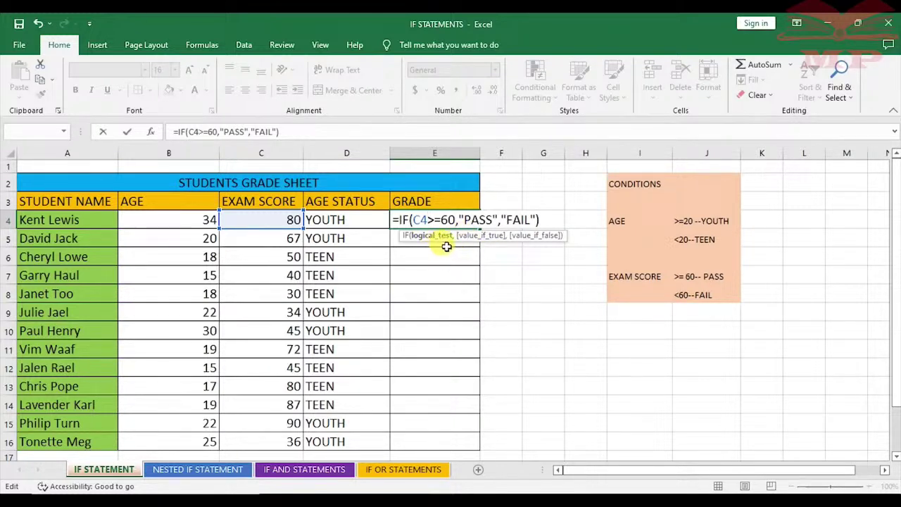
pyautogui.press('Return')
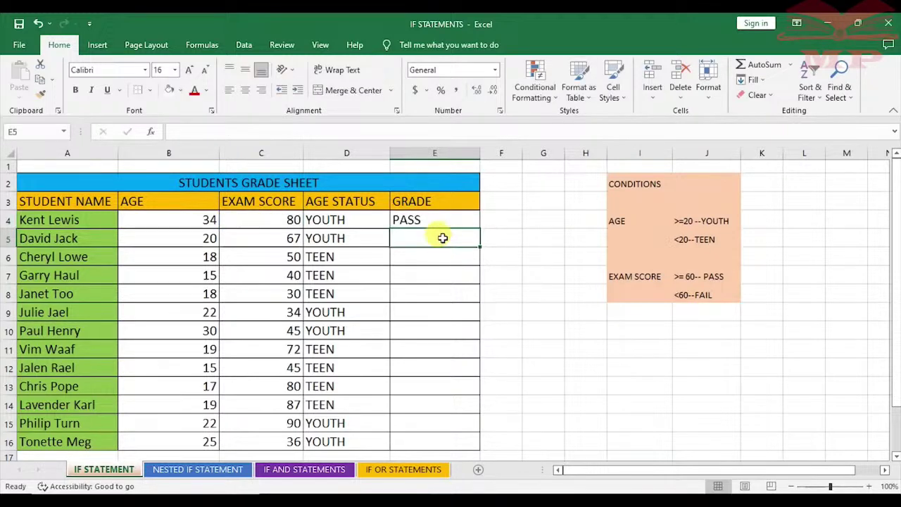
pyautogui.doubleClick(432, 221)
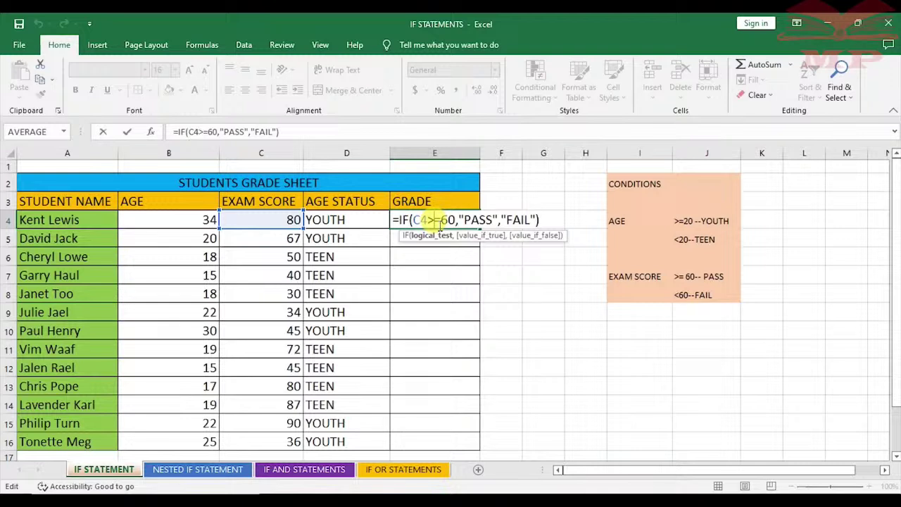
pyautogui.press('Return')
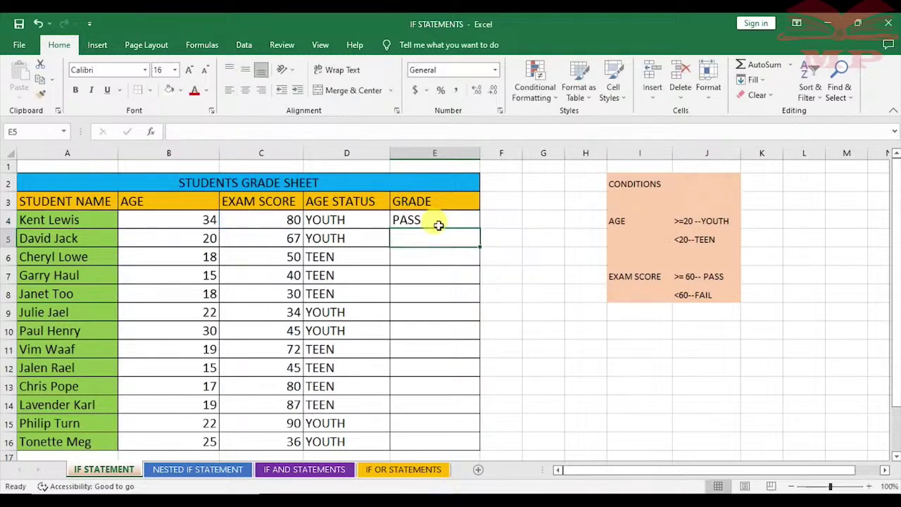
# Copy the E4 grade formula down the GRADE column through E16
pyautogui.click(434, 221)
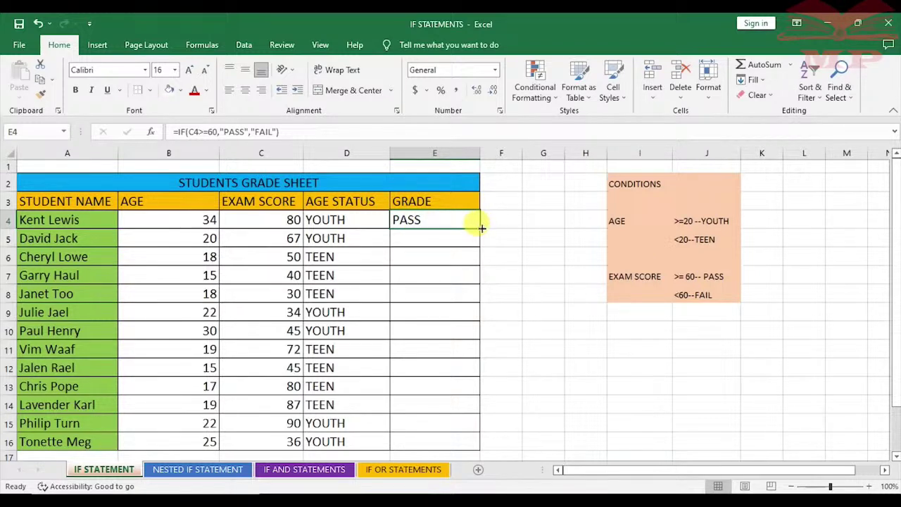
pyautogui.moveTo(481, 227); pyautogui.dragTo(463, 448)
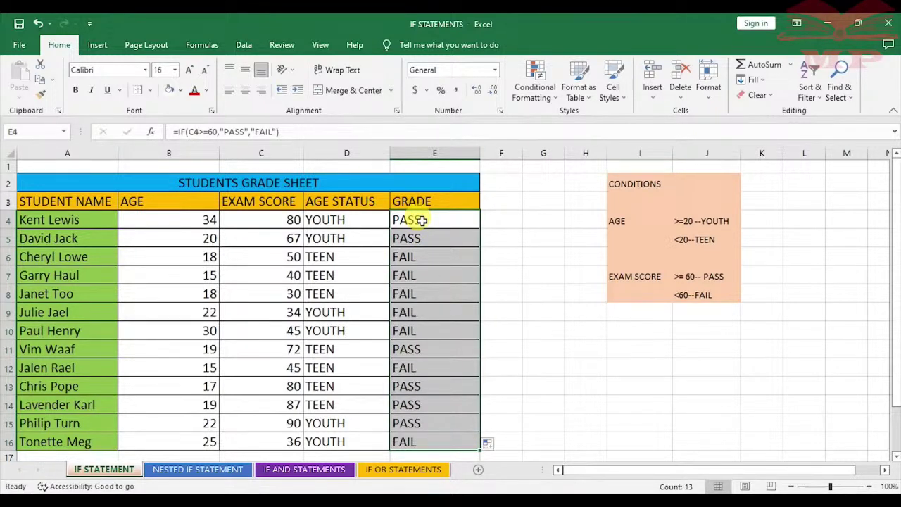
# Examine the copied IF formulas in the GRADE column, including E5, E6, E7 and E11, against the exam scores
pyautogui.click(420, 220)
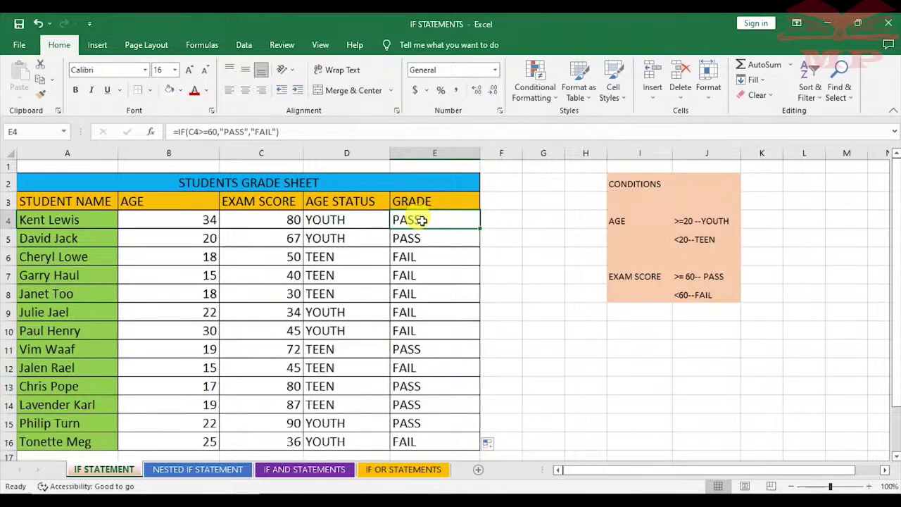
pyautogui.click(425, 239)
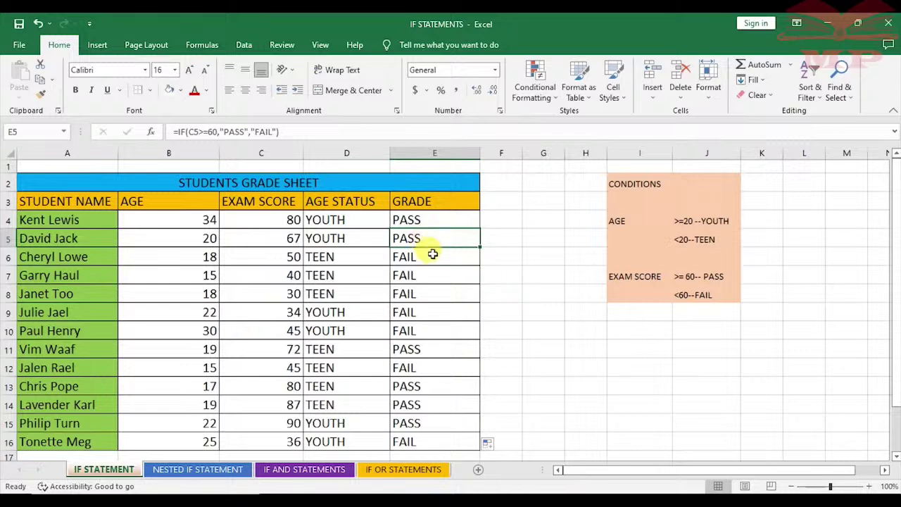
pyautogui.click(424, 258)
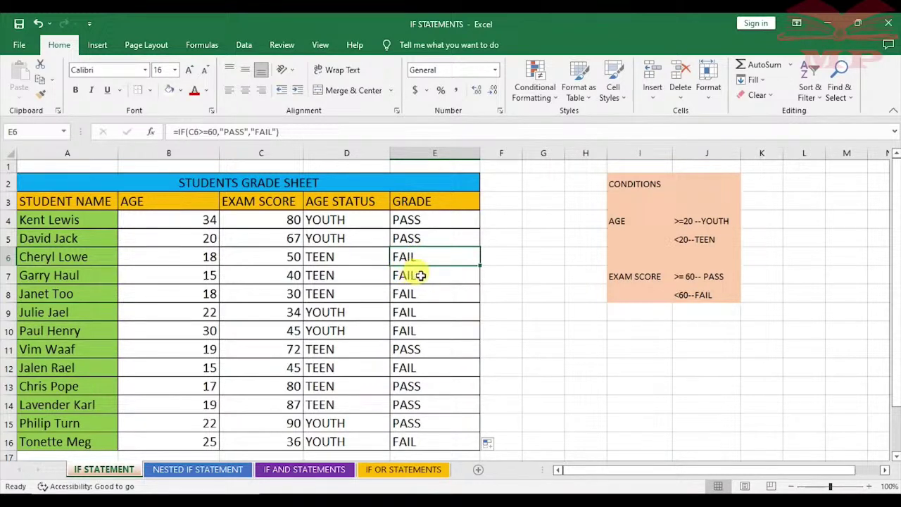
pyautogui.click(420, 275)
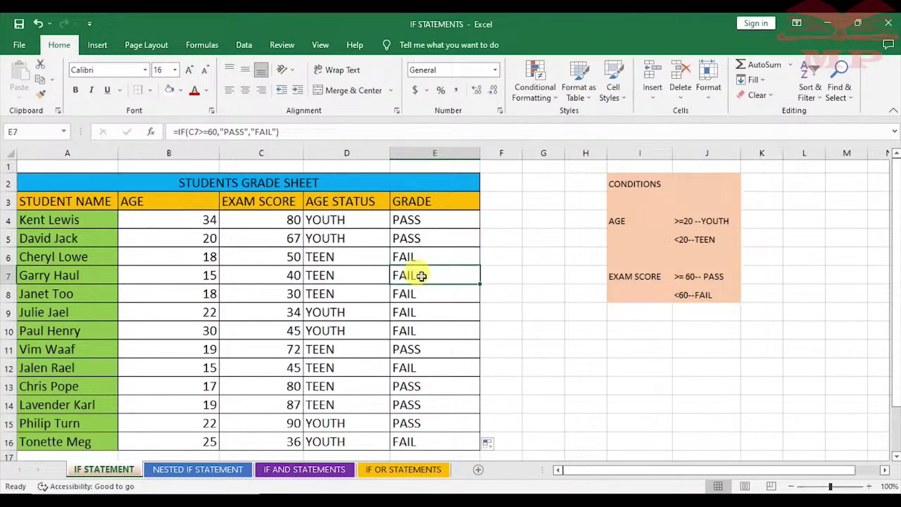
pyautogui.doubleClick(412, 350)
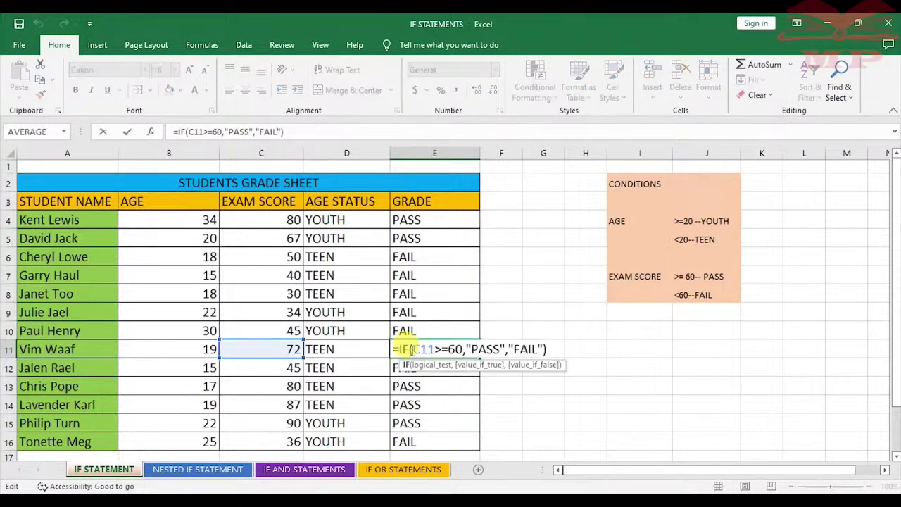
pyautogui.press('Return')
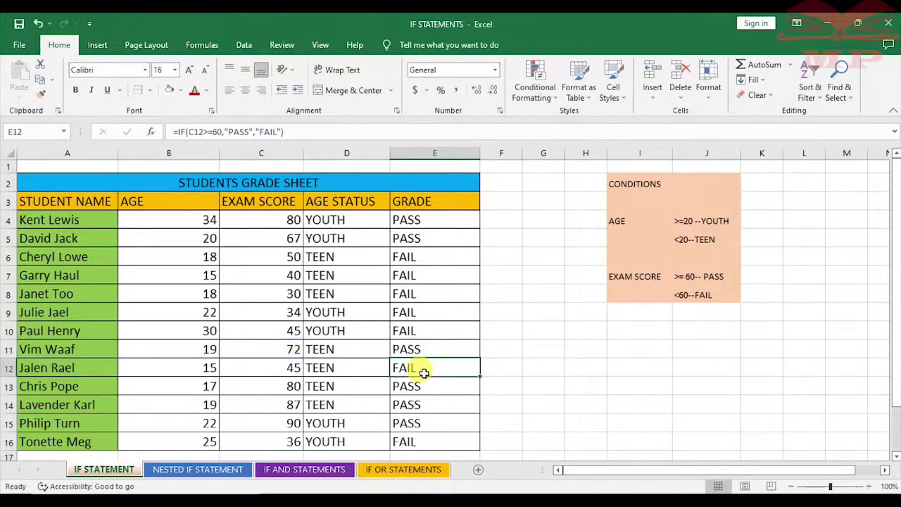
pyautogui.click(444, 348)
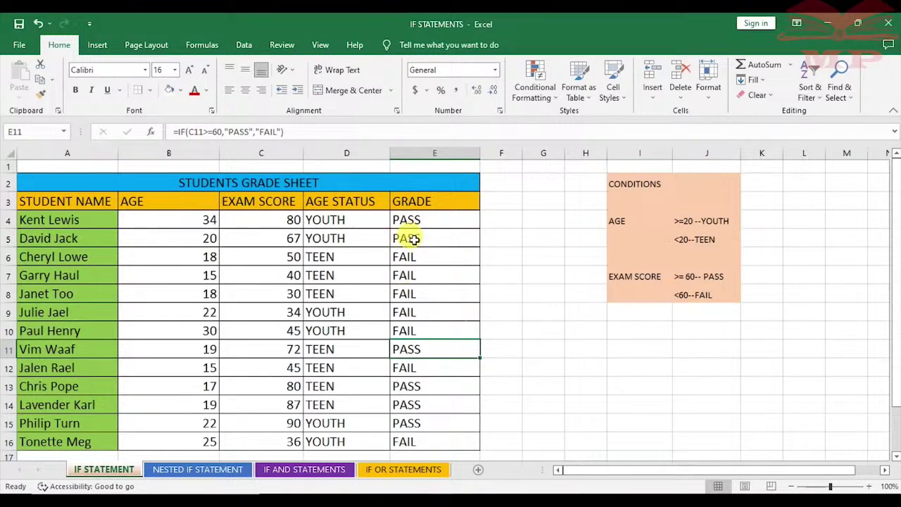
pyautogui.doubleClick(509, 219)
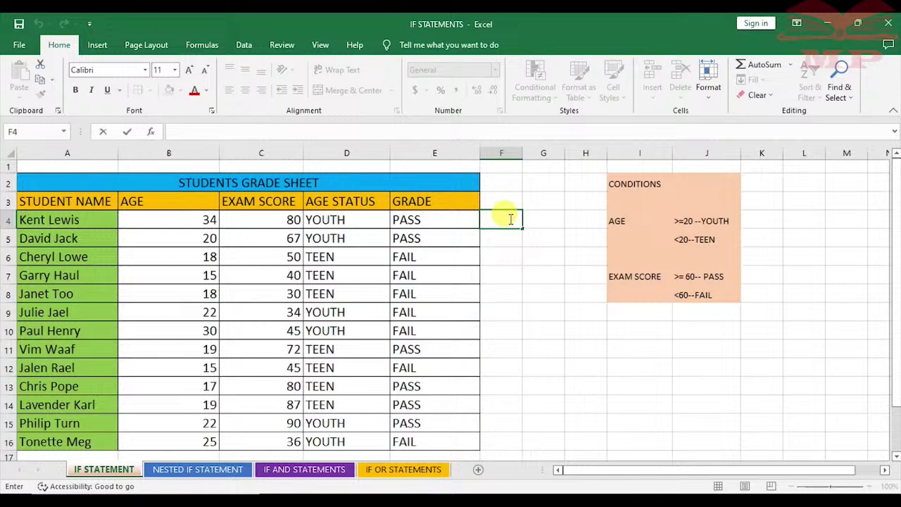
pyautogui.click(535, 295)
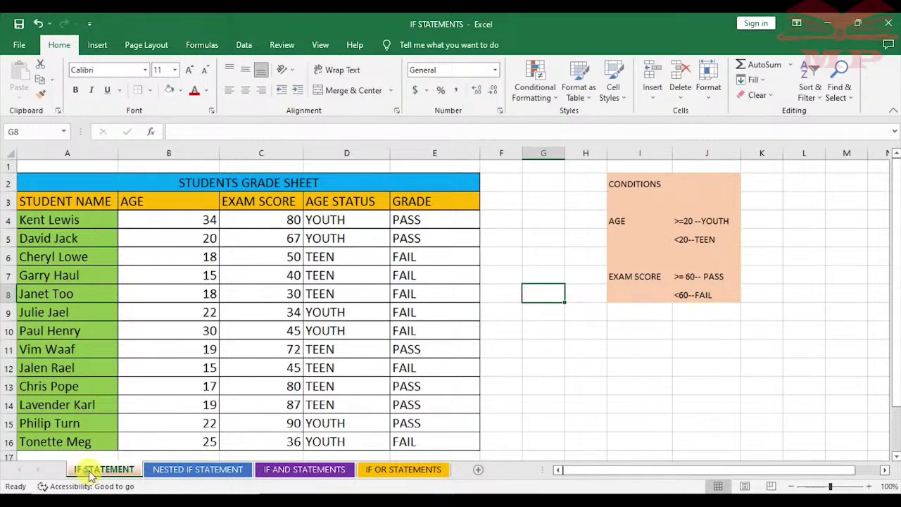
# Compare the layout and conditions of the NESTED IF STATEMENT sheet with those of the IF STATEMENT sheet
pyautogui.click(189, 472)
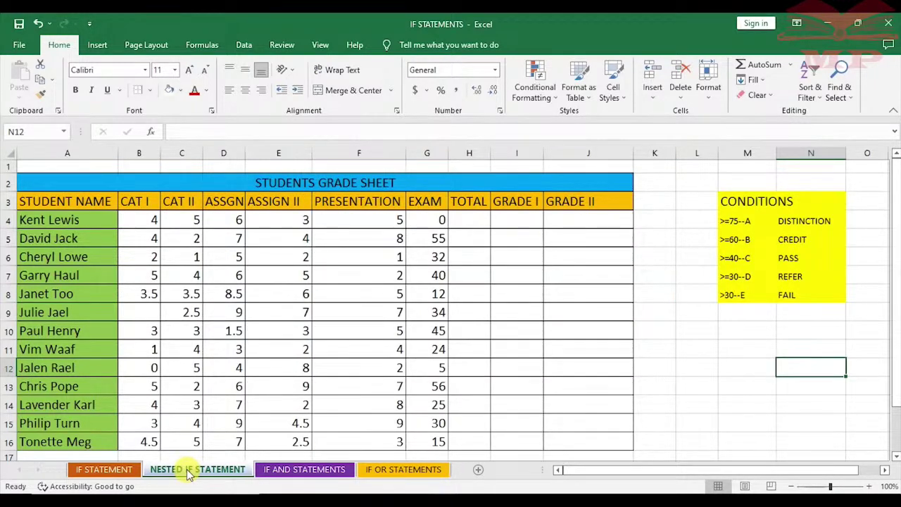
pyautogui.click(593, 215)
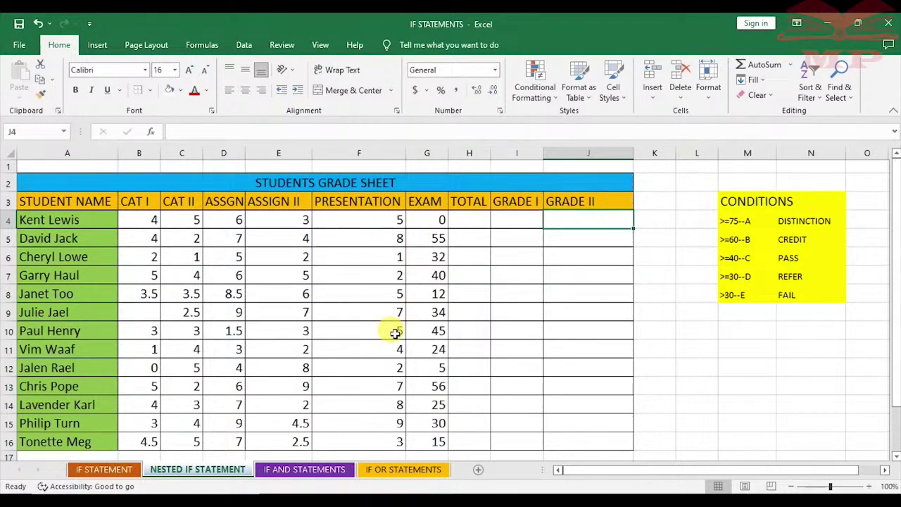
pyautogui.click(114, 470)
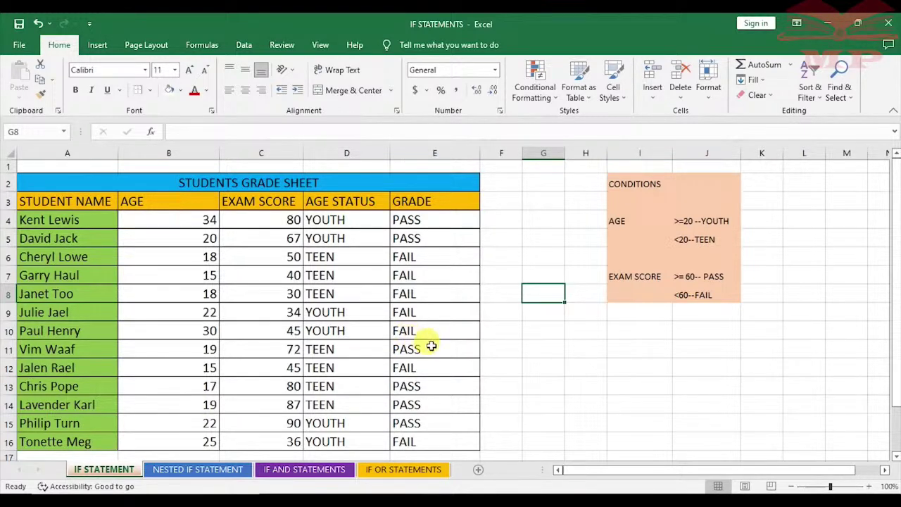
pyautogui.click(187, 473)
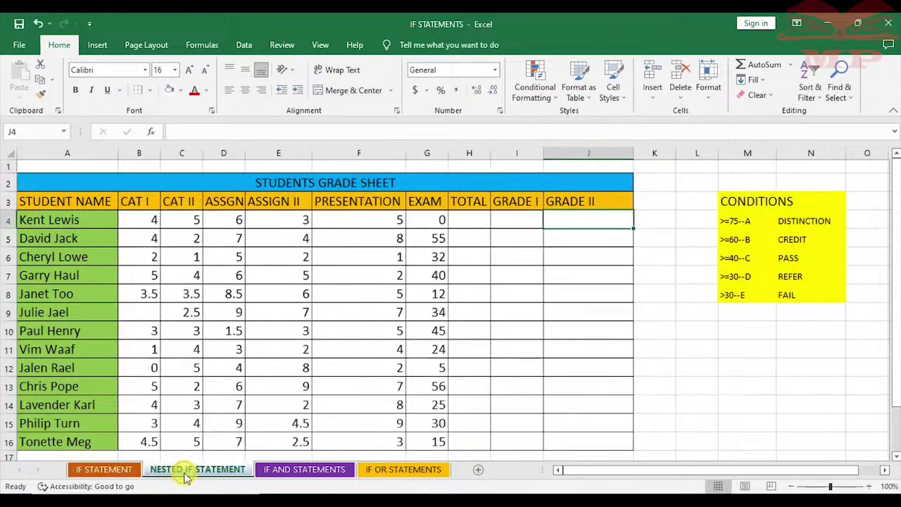
pyautogui.click(104, 472)
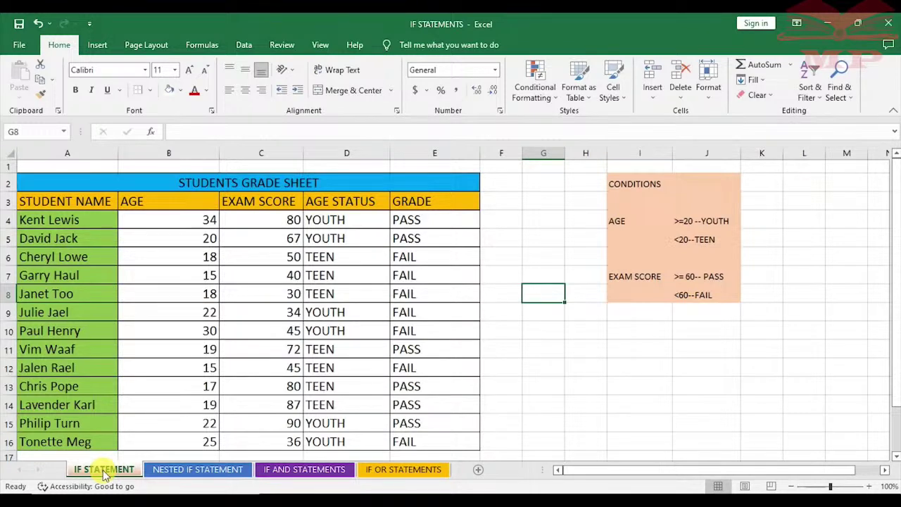
# Open the NESTED IF STATEMENT sheet and widen column D enough to fit its ASSGN I header
pyautogui.click(187, 469)
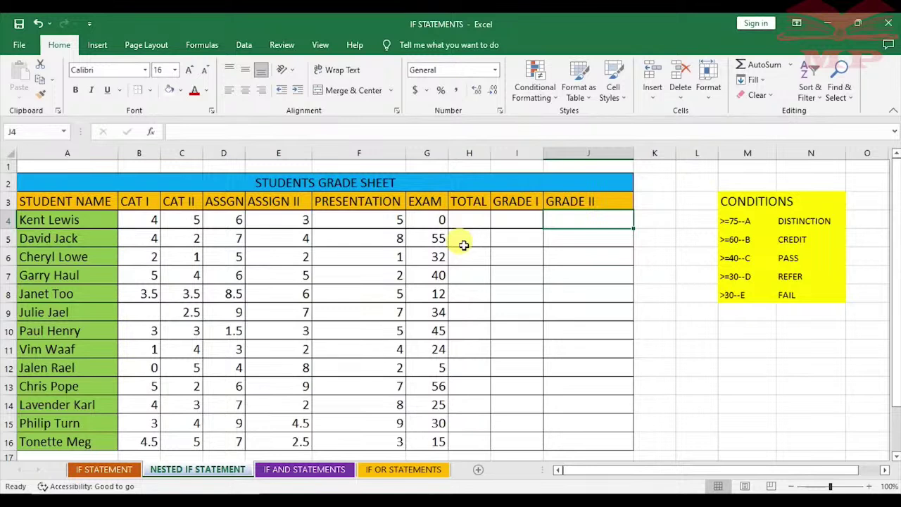
pyautogui.moveTo(245, 156); pyautogui.dragTo(259, 159)
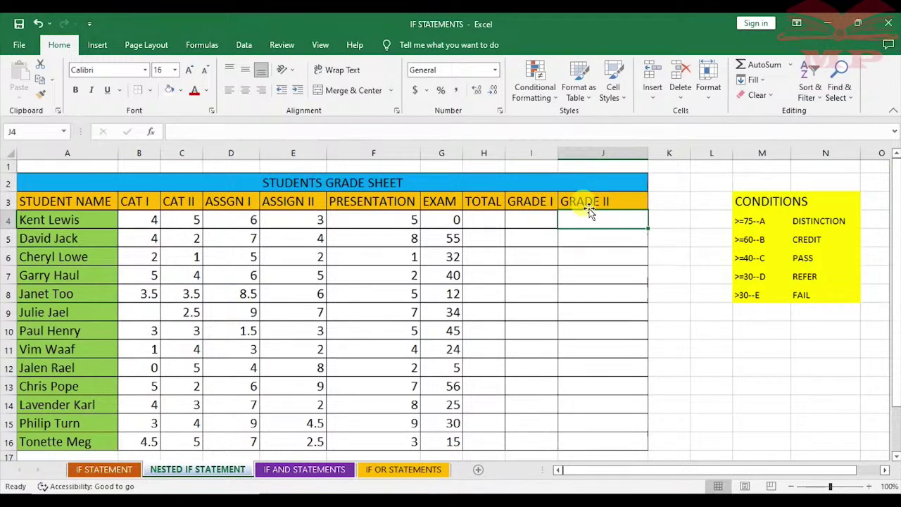
# Total the first student's marks in H4 with AutoSum, using =SUM(B4:G4)
pyautogui.click(486, 221)
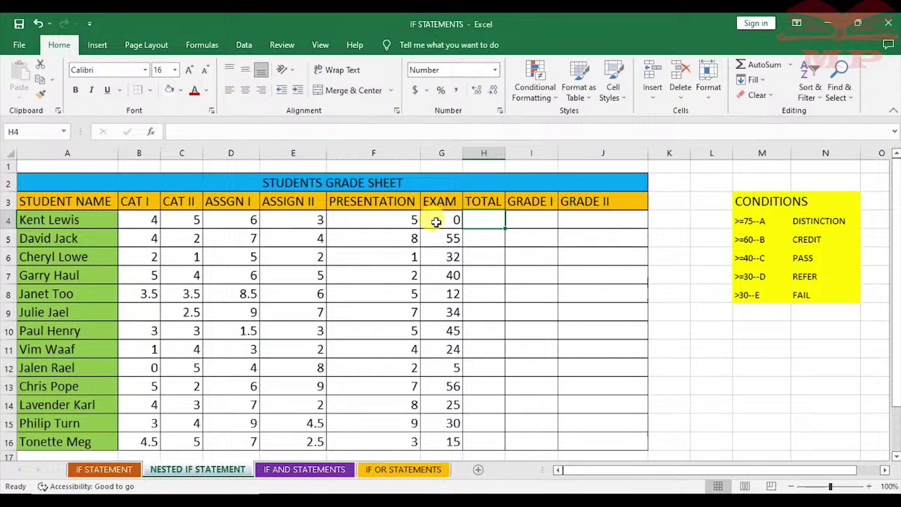
pyautogui.click(790, 64)
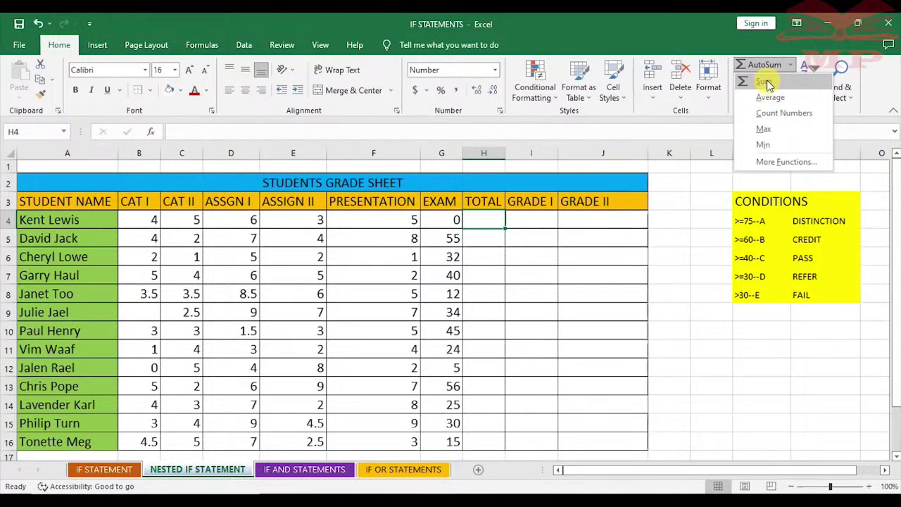
pyautogui.click(766, 83)
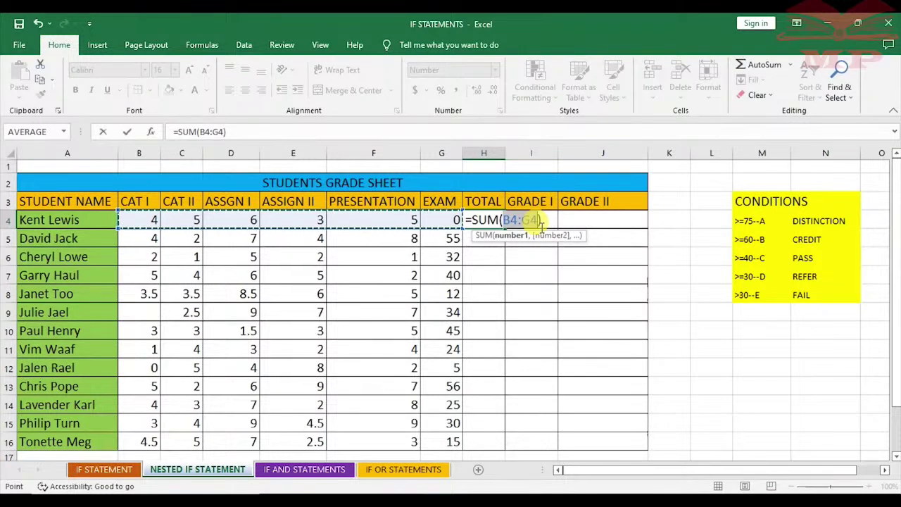
pyautogui.press('Return')
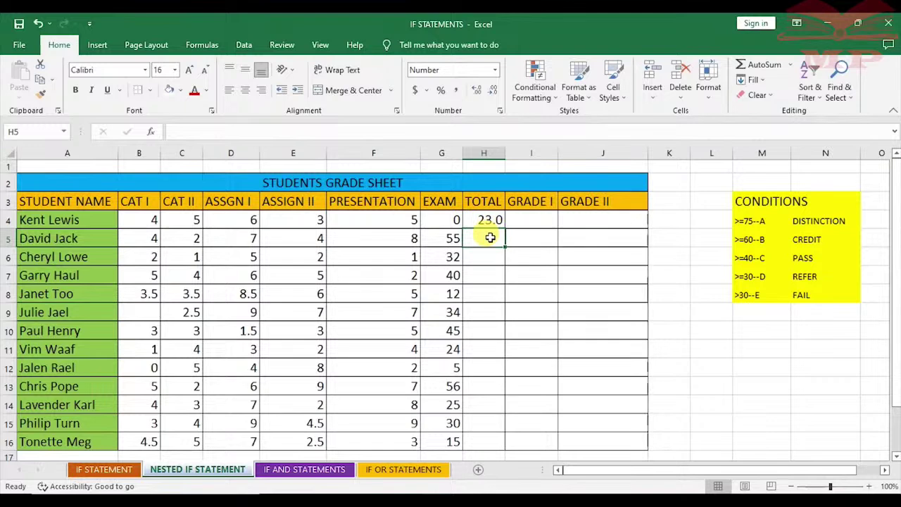
# Enter =SUM(B5:G5) in H5 to total the second student's marks
pyautogui.write('=SUM')
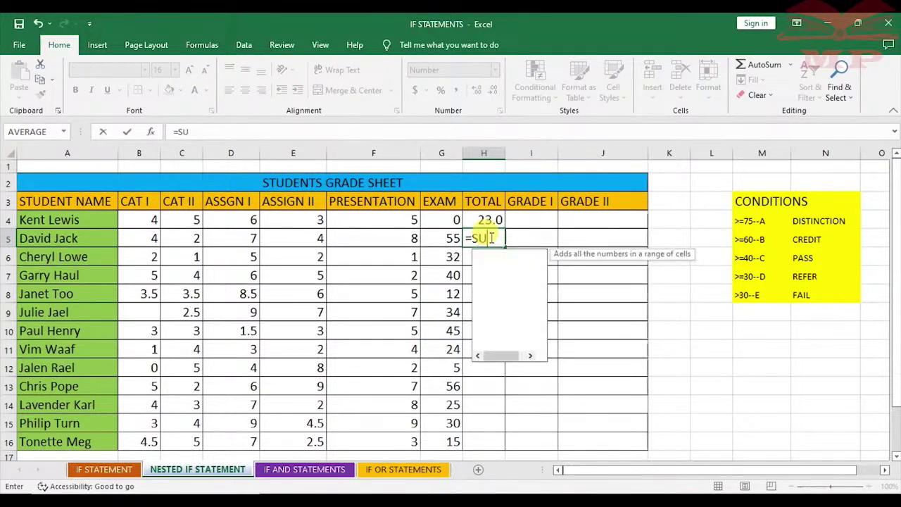
pyautogui.doubleClick(493, 255)
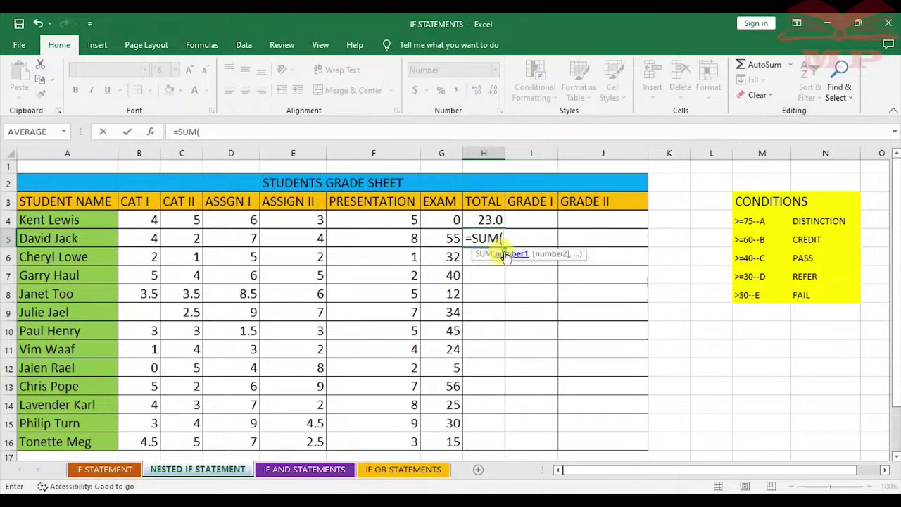
pyautogui.moveTo(139, 236); pyautogui.dragTo(437, 235)
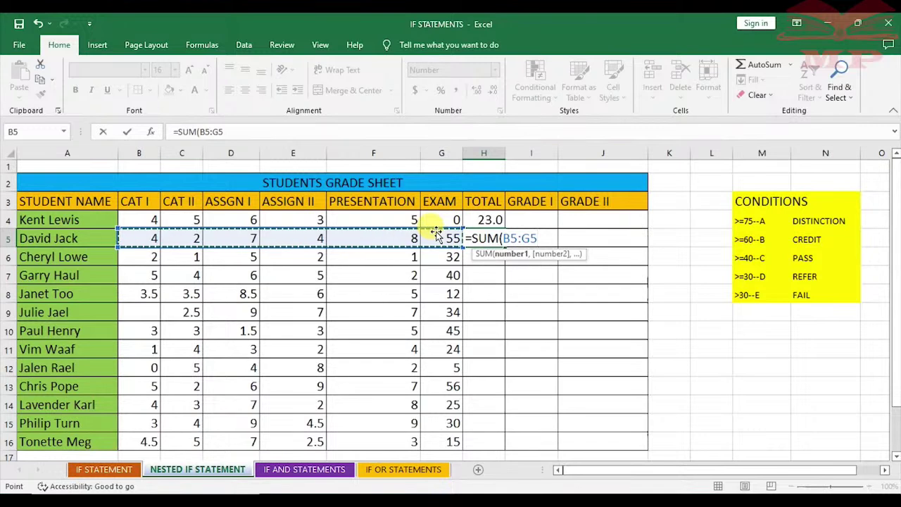
pyautogui.write(')')
pyautogui.press('Return')
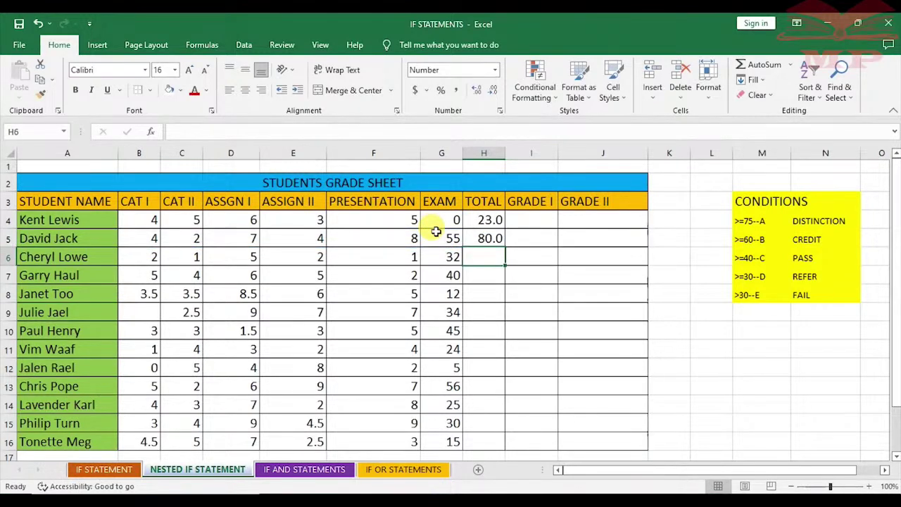
# Copy the H4 total formula down through H16 and format the totals with no decimal places
pyautogui.click(490, 221)
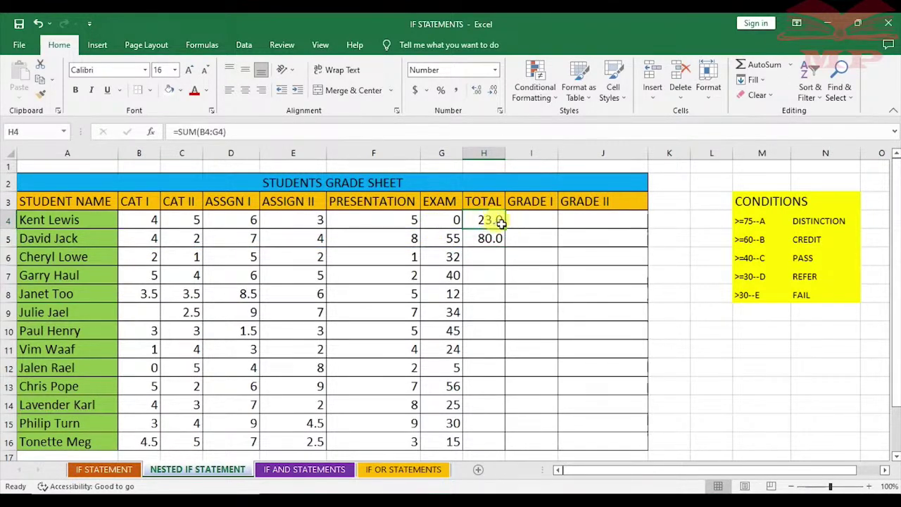
pyautogui.moveTo(505, 225); pyautogui.dragTo(487, 436)
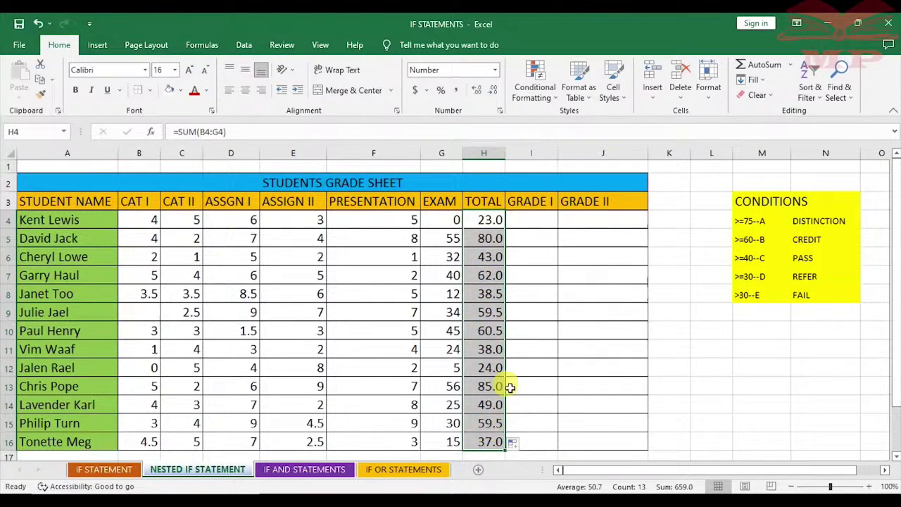
pyautogui.click(492, 96)
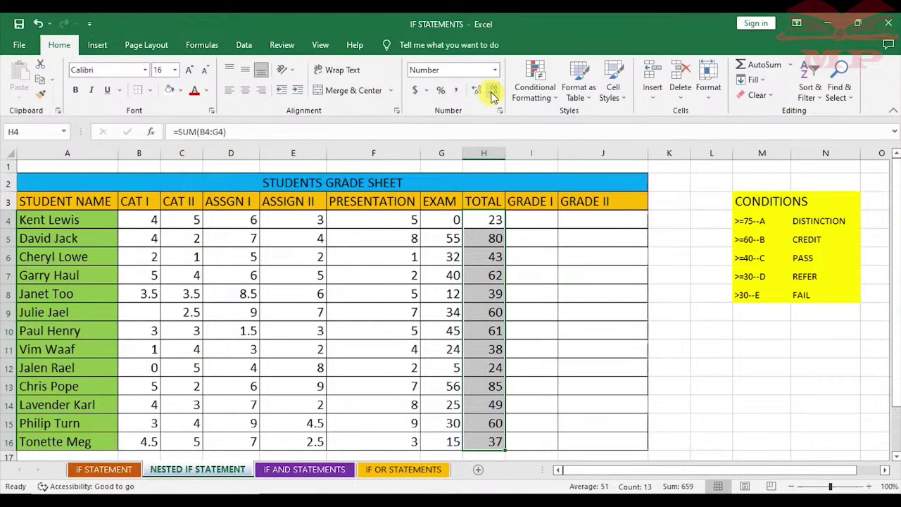
# Correct the E grade condition in M8 to read <30--E, and select the first GRADE I cell, I4
pyautogui.click(538, 222)
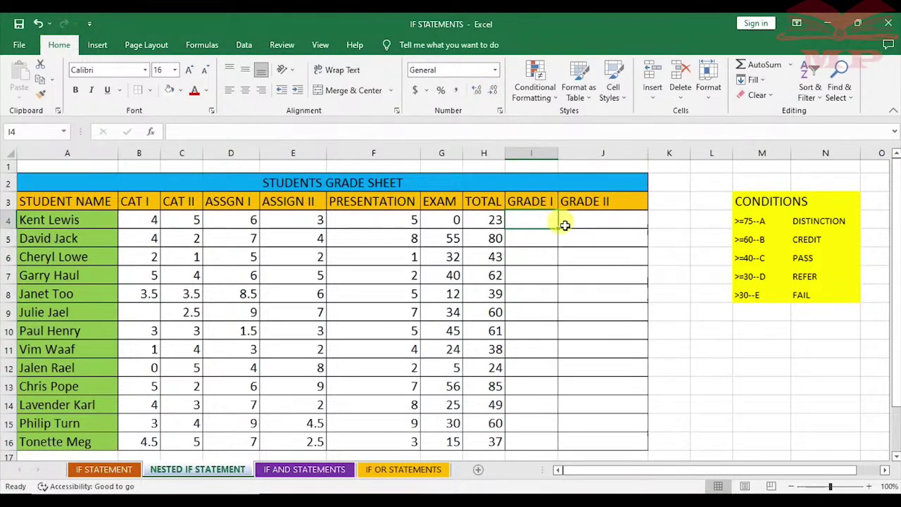
pyautogui.click(602, 225)
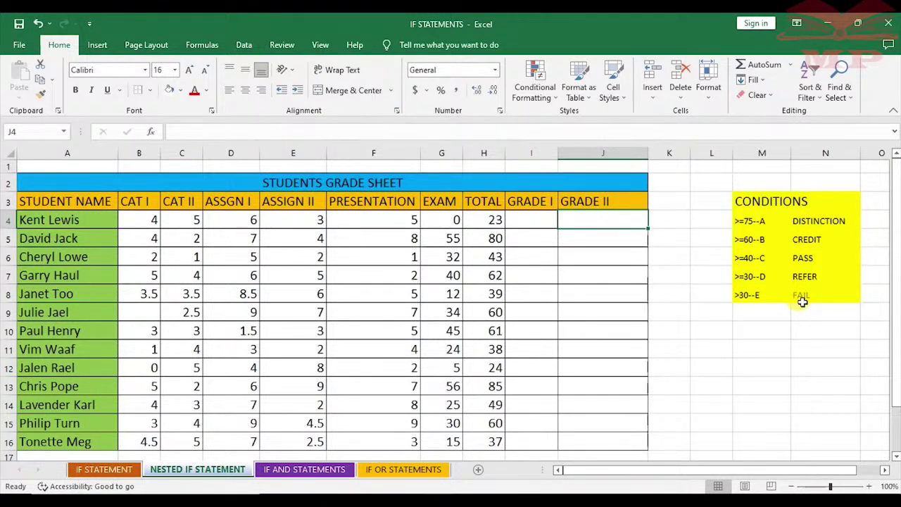
pyautogui.doubleClick(737, 296)
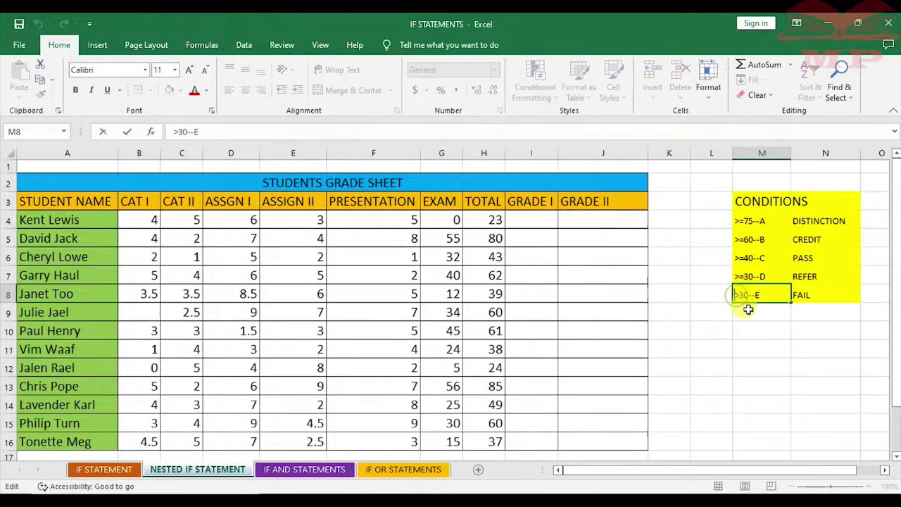
pyautogui.press('BackSpace')
pyautogui.write('<')
pyautogui.click(780, 327)
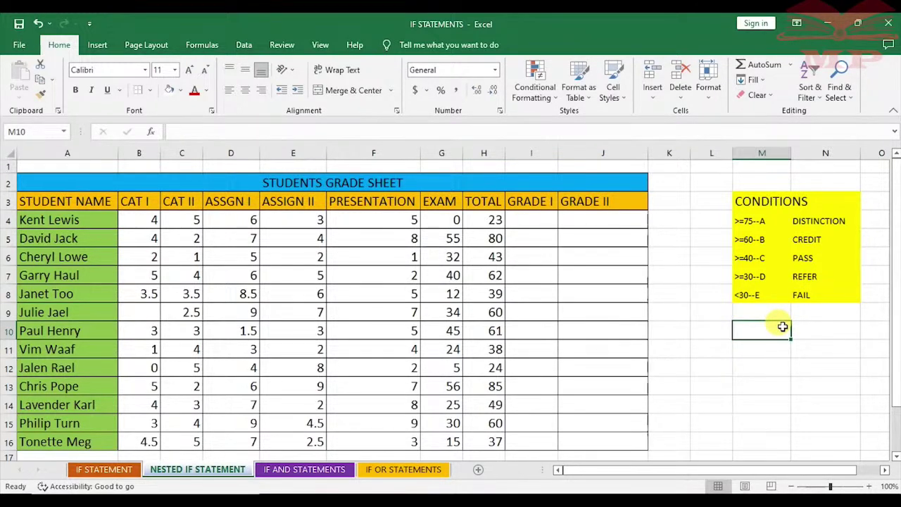
pyautogui.click(833, 297)
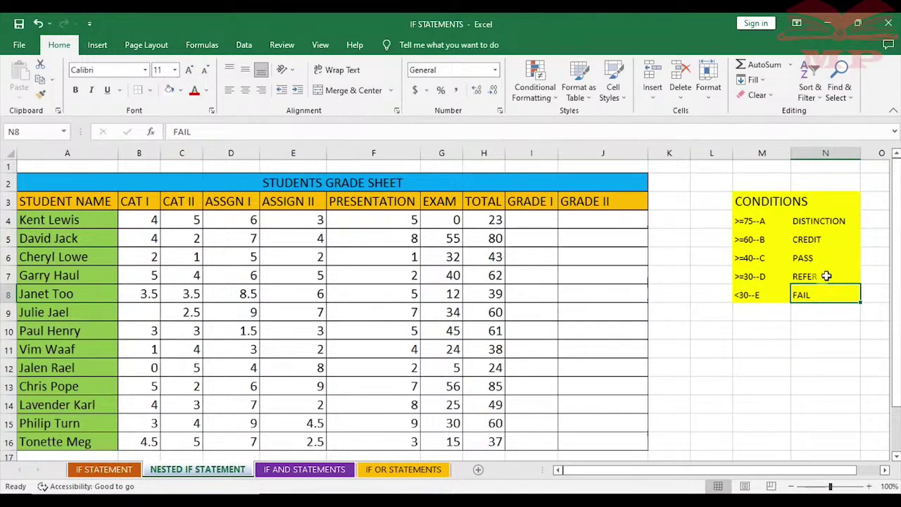
pyautogui.click(523, 220)
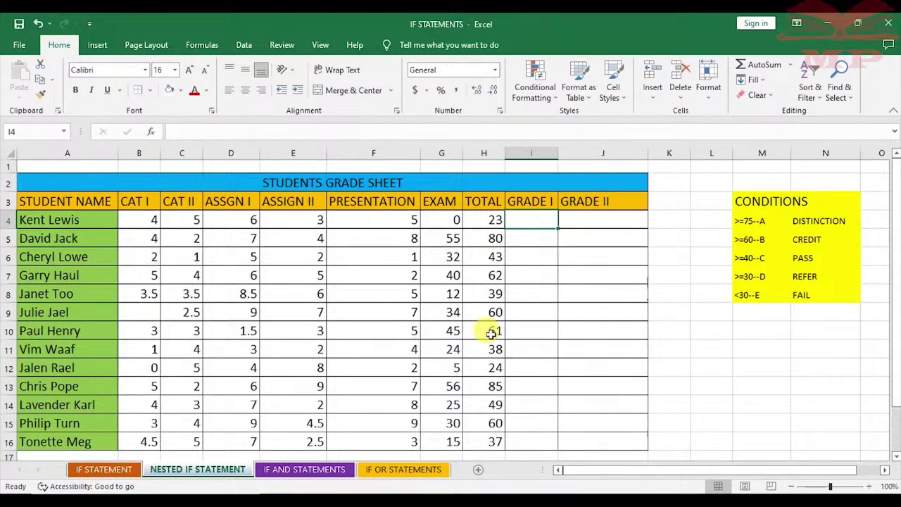
pyautogui.click(99, 472)
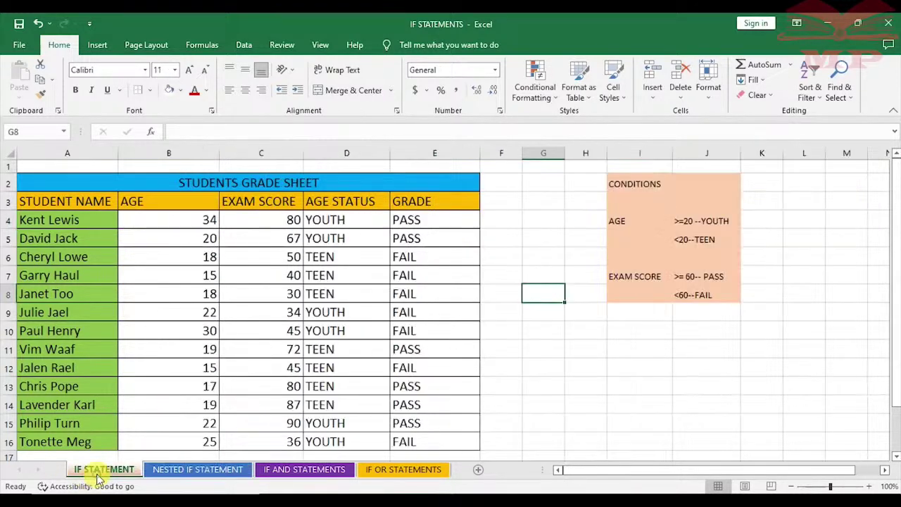
pyautogui.click(173, 473)
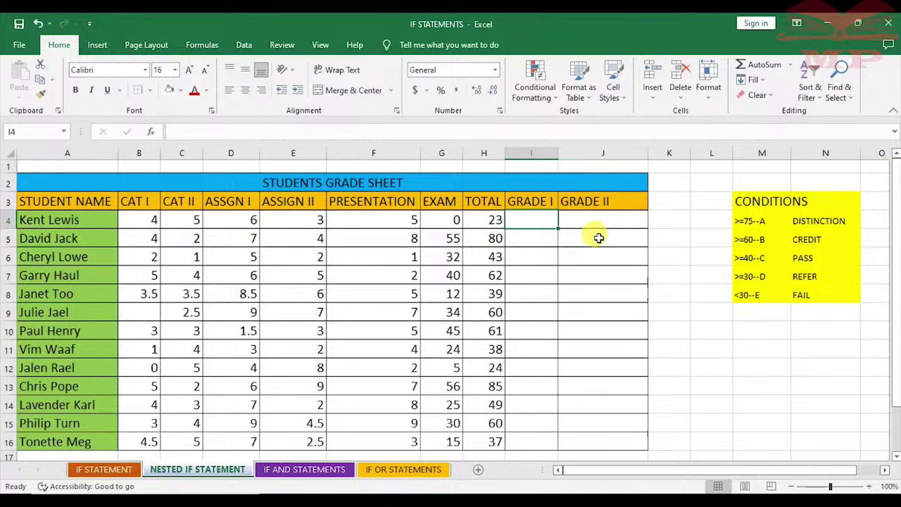
# Begin the GRADE I formula in I4 with =IF(H4>=75,"A", so that totals of at least 75 earn an A
pyautogui.write('=')
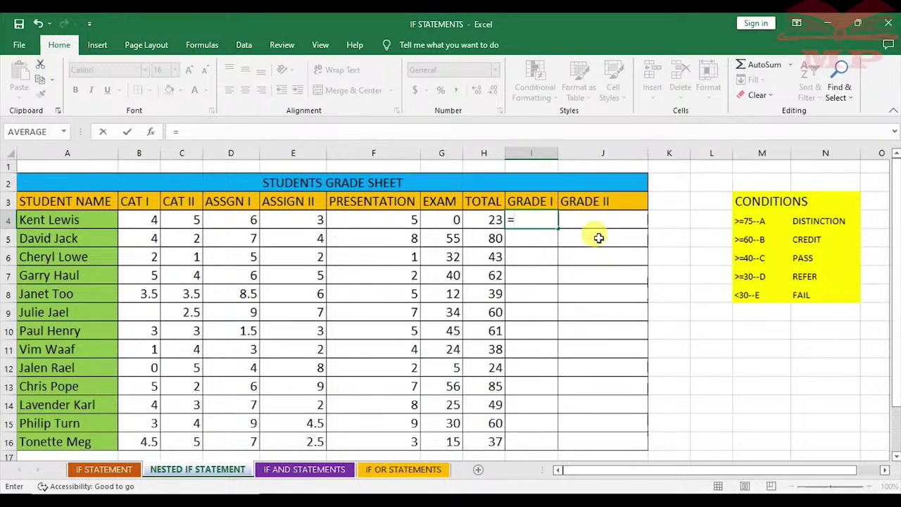
pyautogui.write('IF')
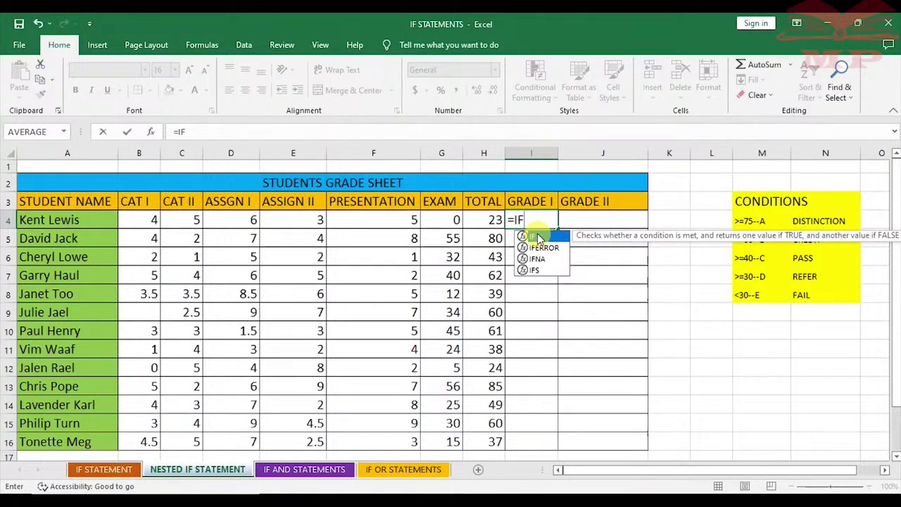
pyautogui.doubleClick(537, 238)
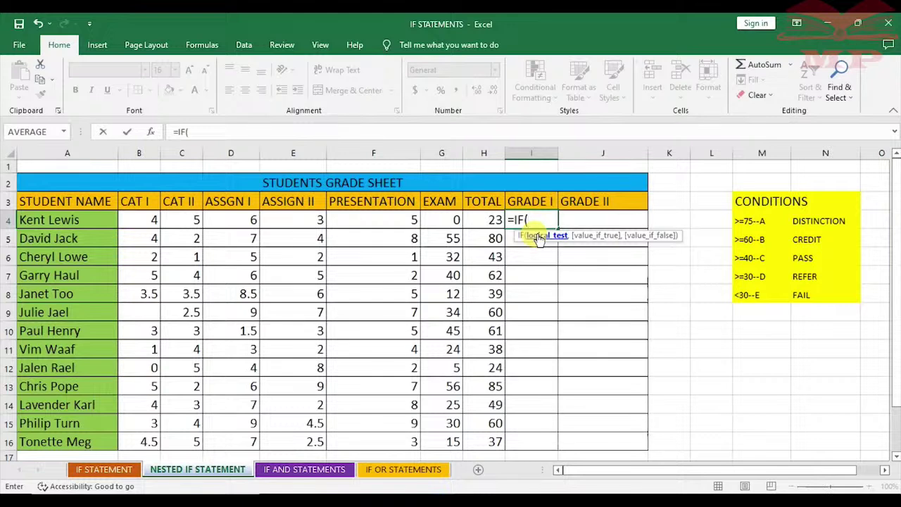
pyautogui.click(486, 220)
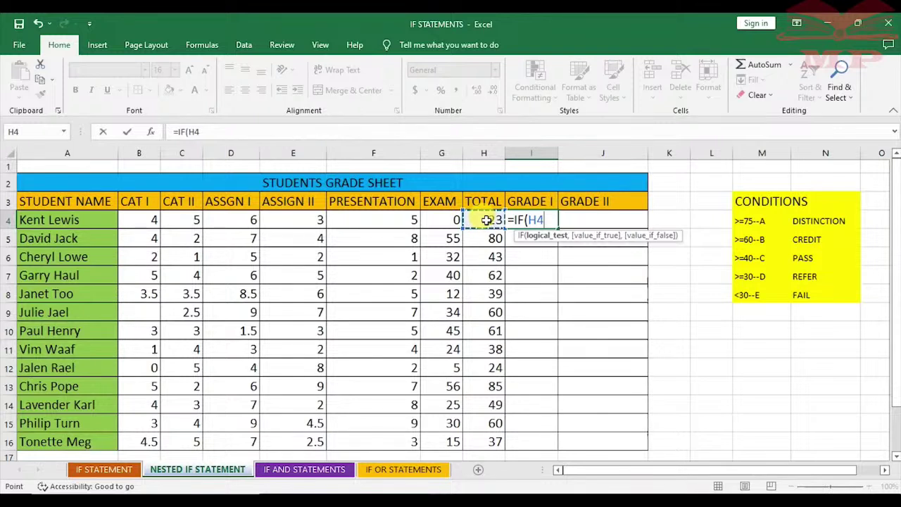
pyautogui.write('>=')
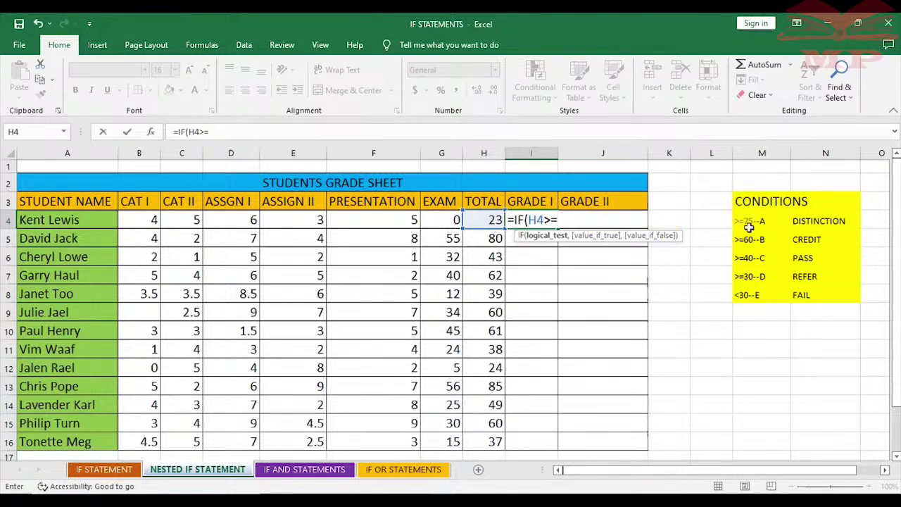
pyautogui.write('75')
pyautogui.write(',"')
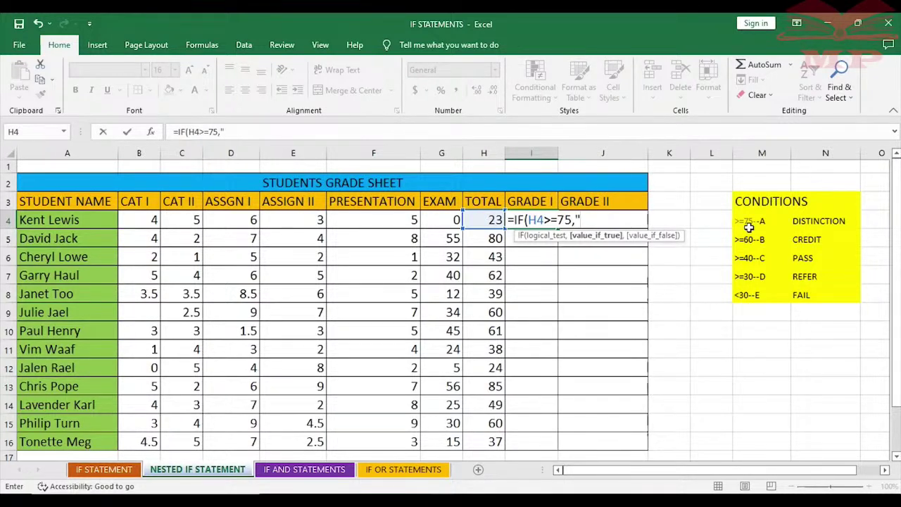
pyautogui.write('A"')
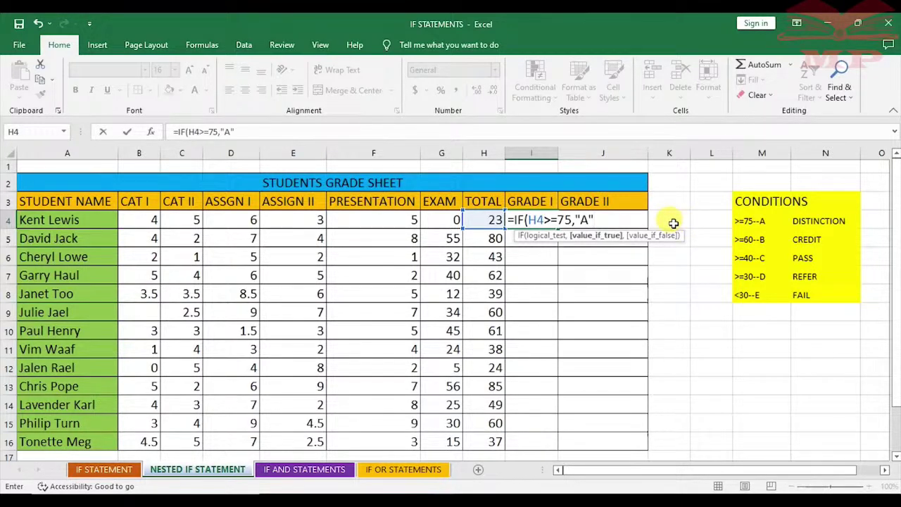
pyautogui.write(',')
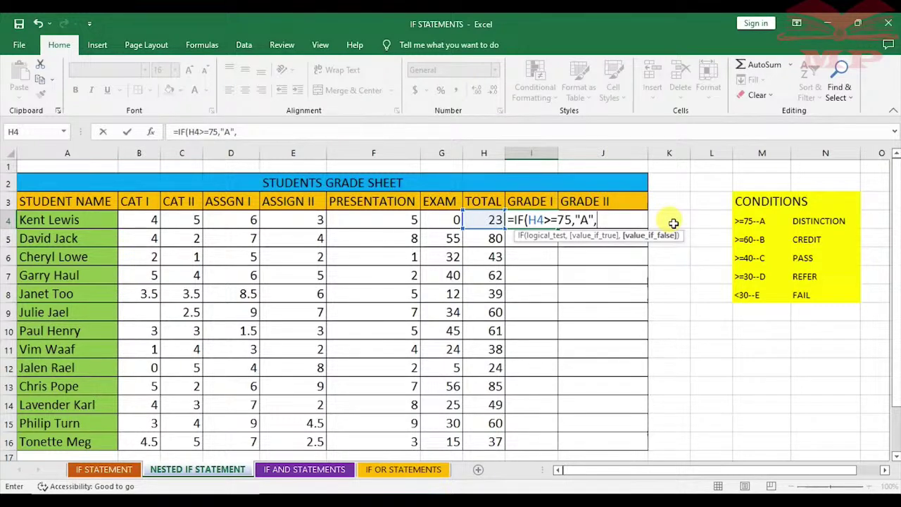
# Nest a second condition in the I4 formula, IF(H4>=60,"CREDIT", as the first IF's false value
pyautogui.write('IF')
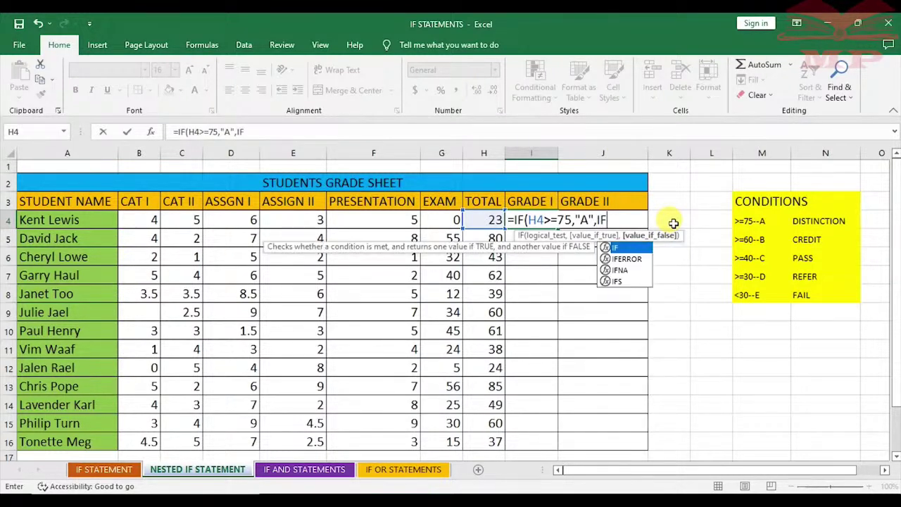
pyautogui.doubleClick(617, 248)
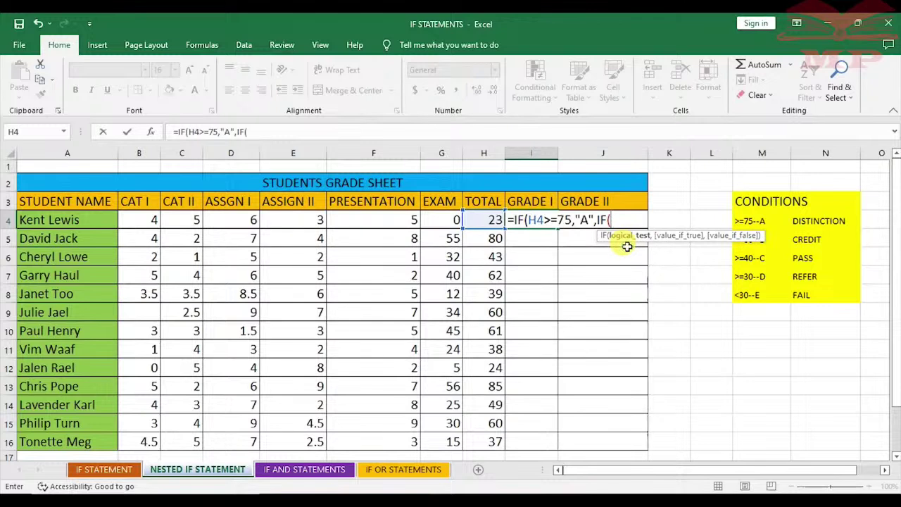
pyautogui.click(487, 221)
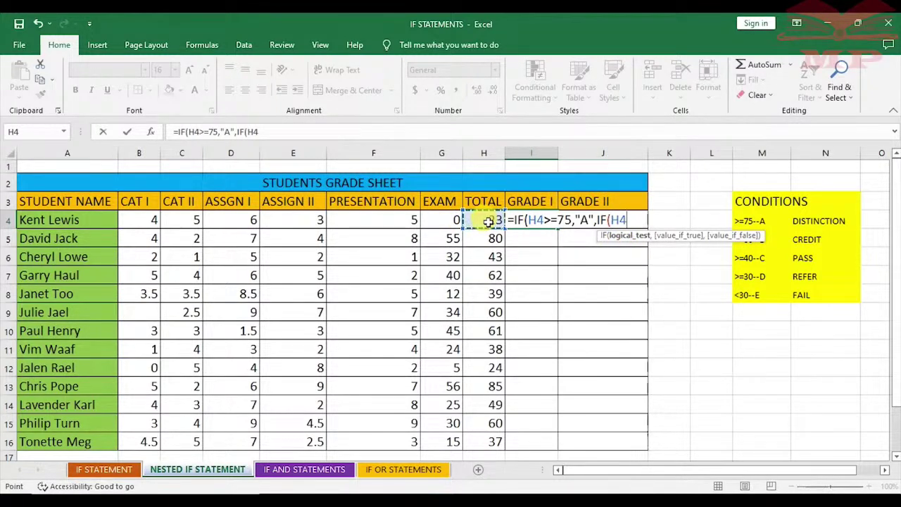
pyautogui.write('>=60')
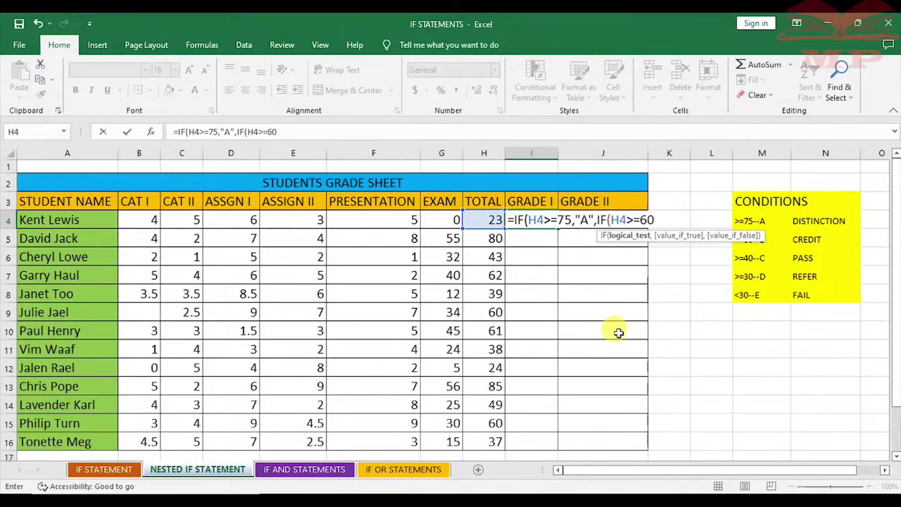
pyautogui.write(',')
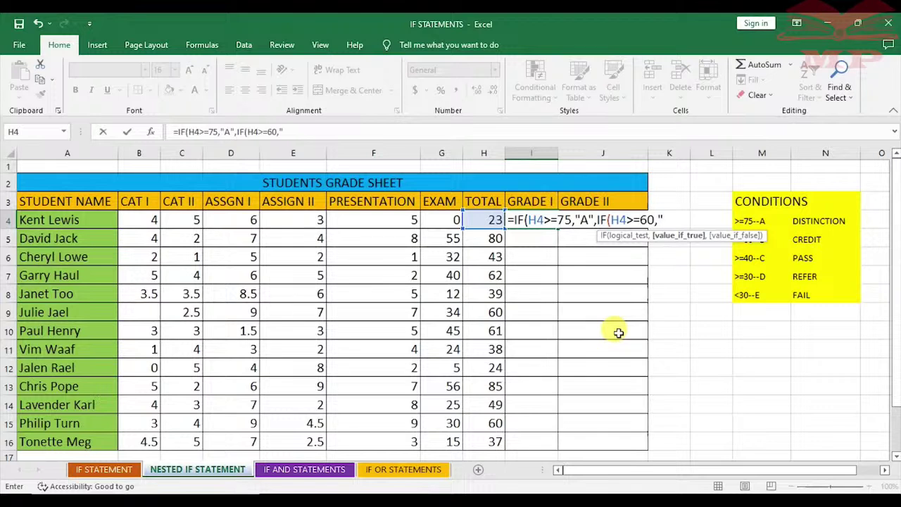
pyautogui.write('"CREDIT')
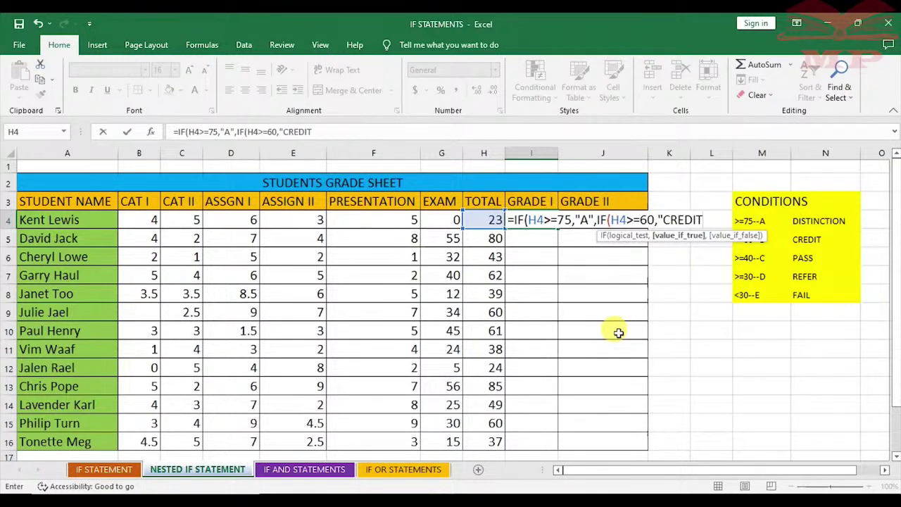
# Nest a third condition in the I4 formula, IF(H4>=40,"C", as the second IF's false value
pyautogui.write('",IF')
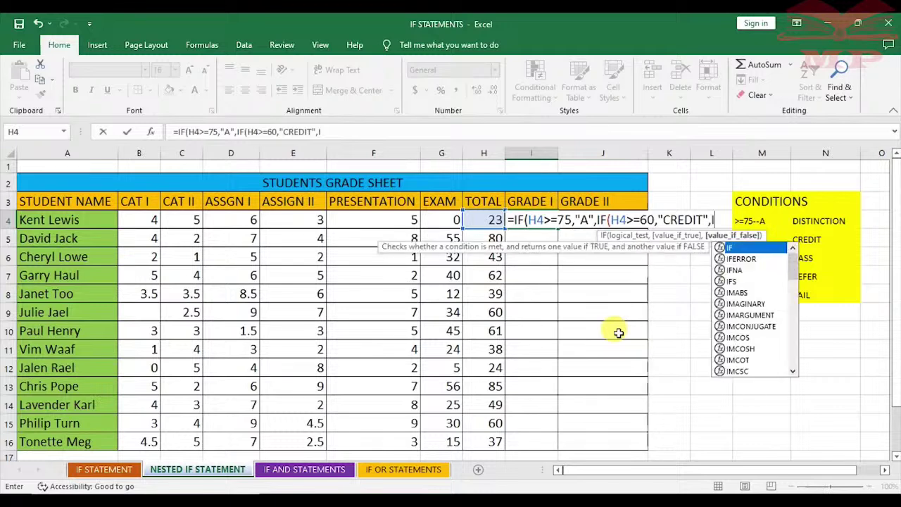
pyautogui.click(482, 219)
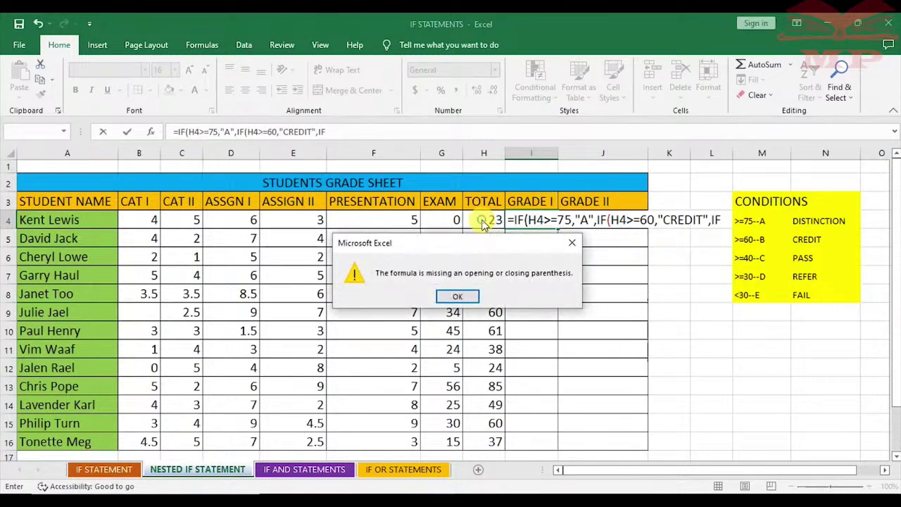
pyautogui.click(457, 297)
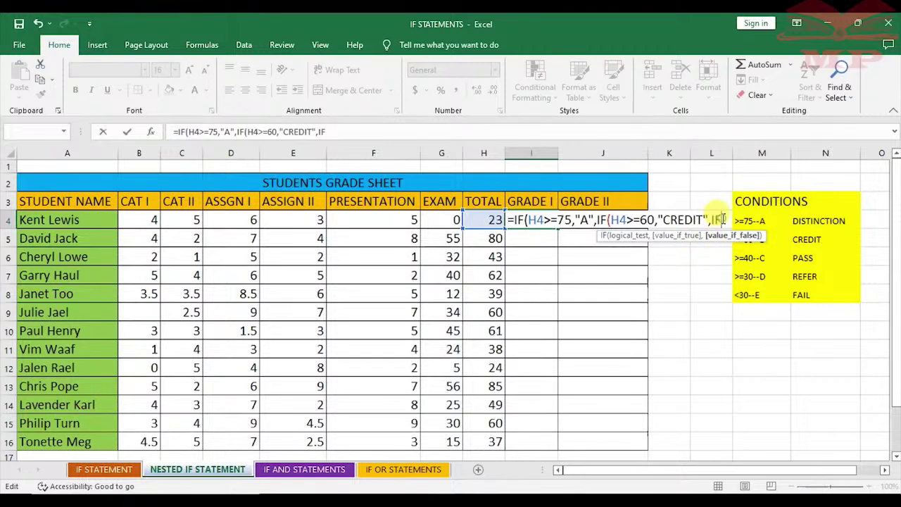
pyautogui.press('BackSpace')
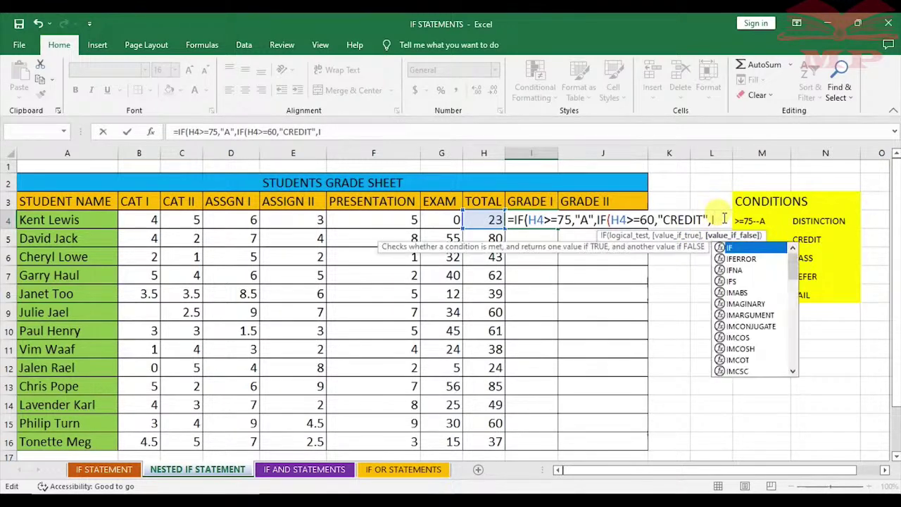
pyautogui.doubleClick(737, 247)
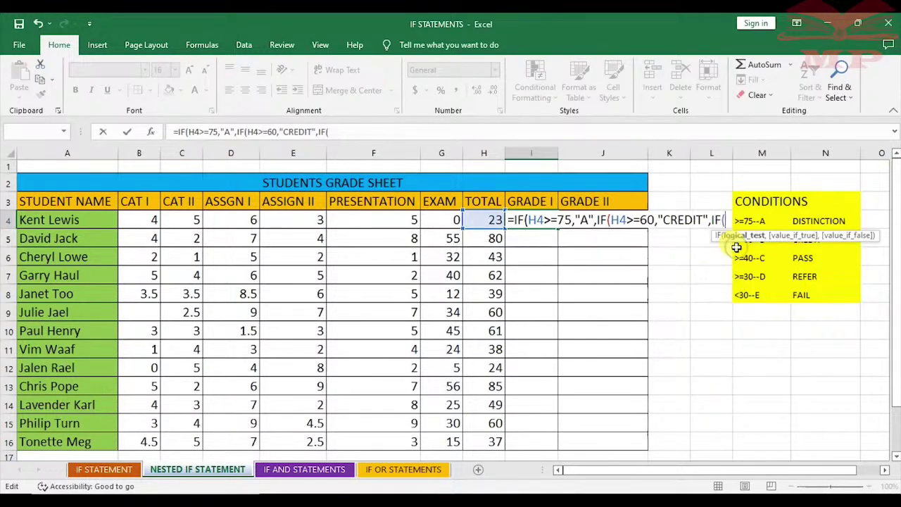
pyautogui.click(485, 222)
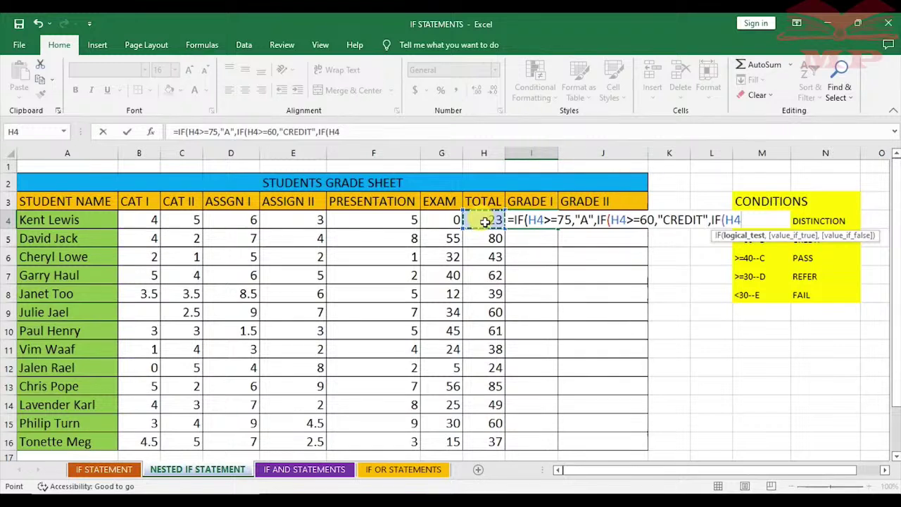
pyautogui.write('>=40')
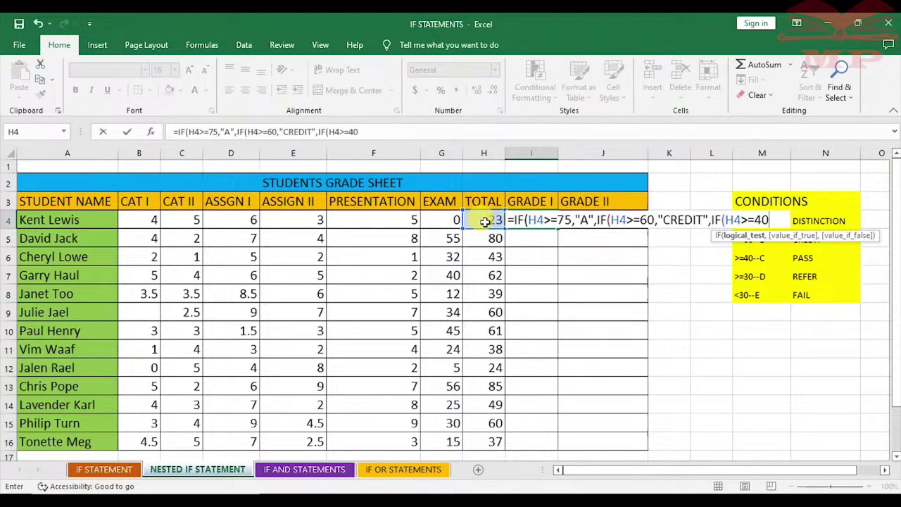
pyautogui.write(',')
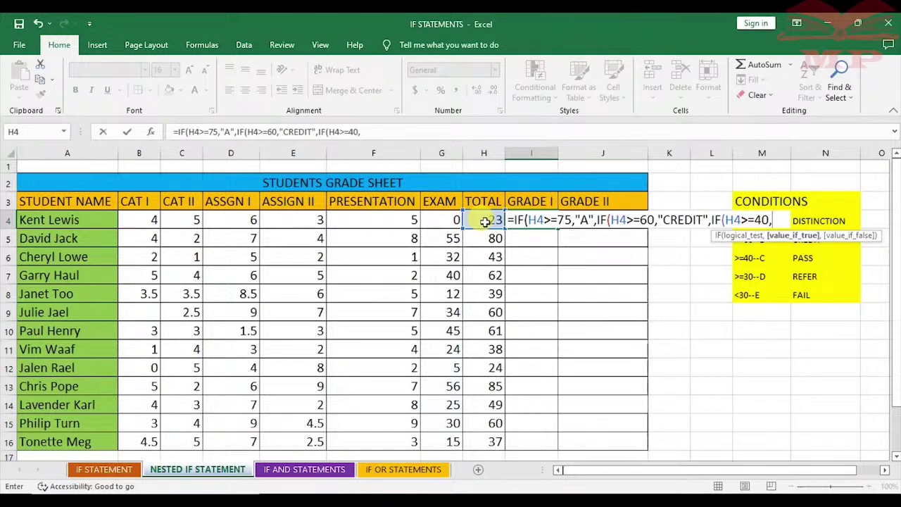
pyautogui.write('C')
pyautogui.press('BackSpace')
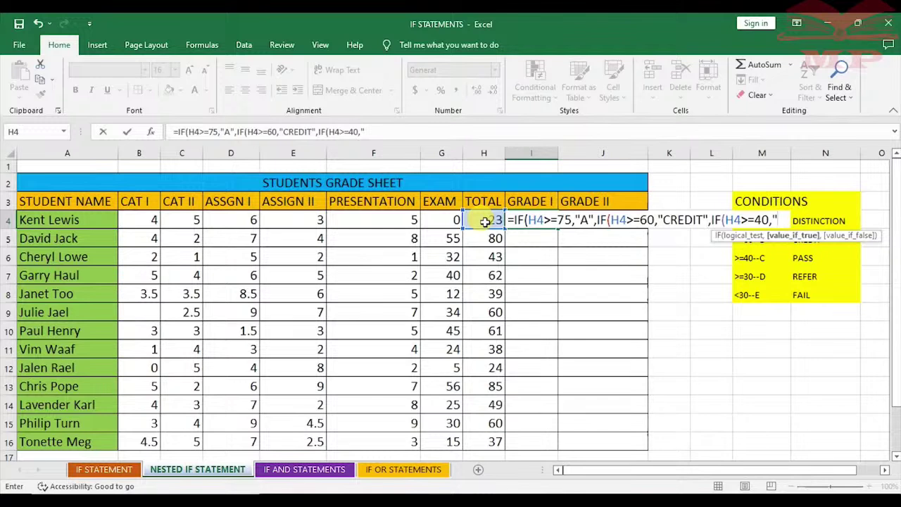
pyautogui.write('"C"')
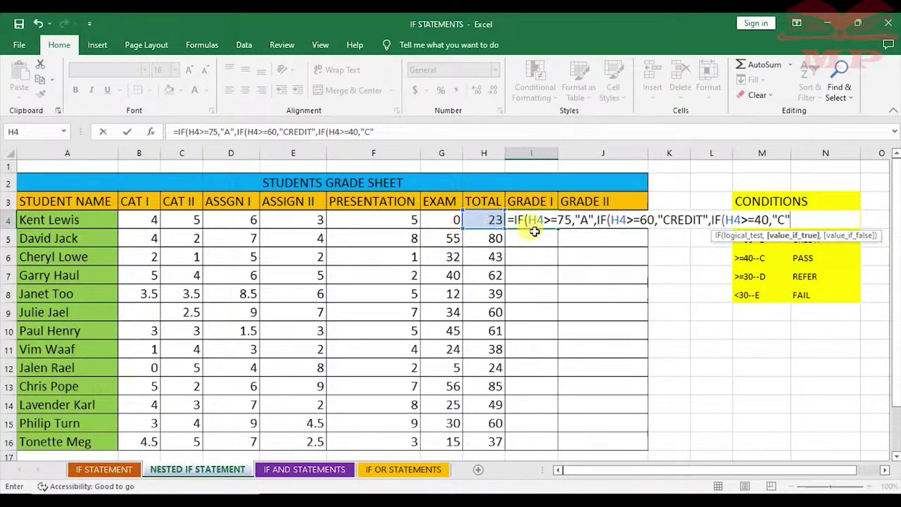
# Replace CREDIT with B as the result of the H4>=60 condition in the I4 formula
pyautogui.click(701, 220)
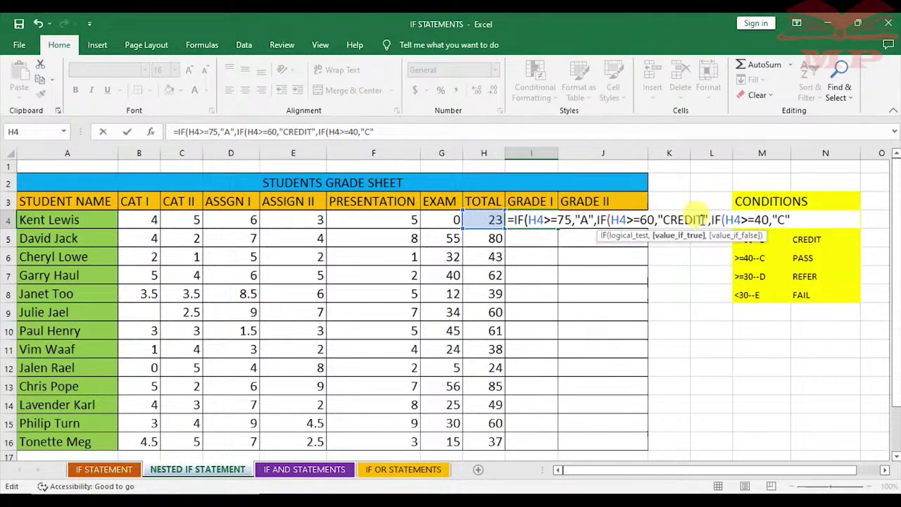
pyautogui.press('BackSpace')
pyautogui.press('BackSpace')
pyautogui.press('BackSpace')
pyautogui.press('BackSpace')
pyautogui.press('BackSpace')
pyautogui.press('BackSpace')
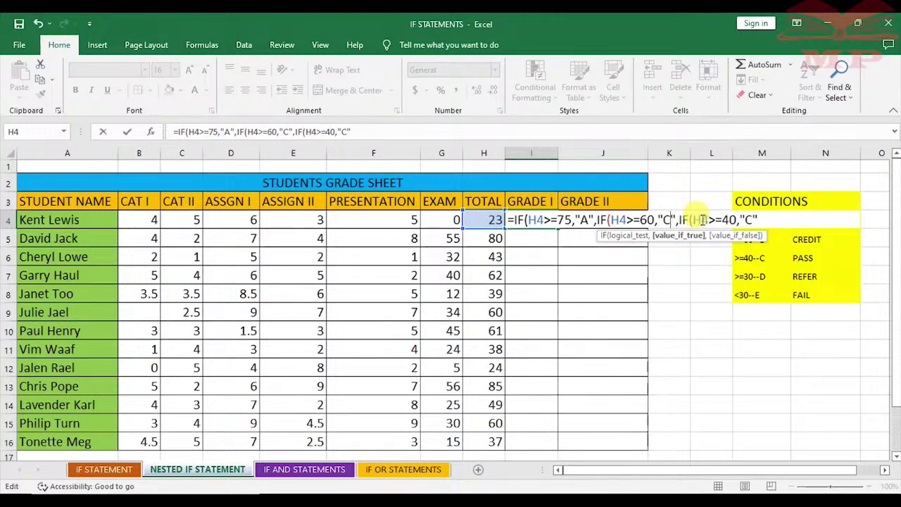
pyautogui.write('D')
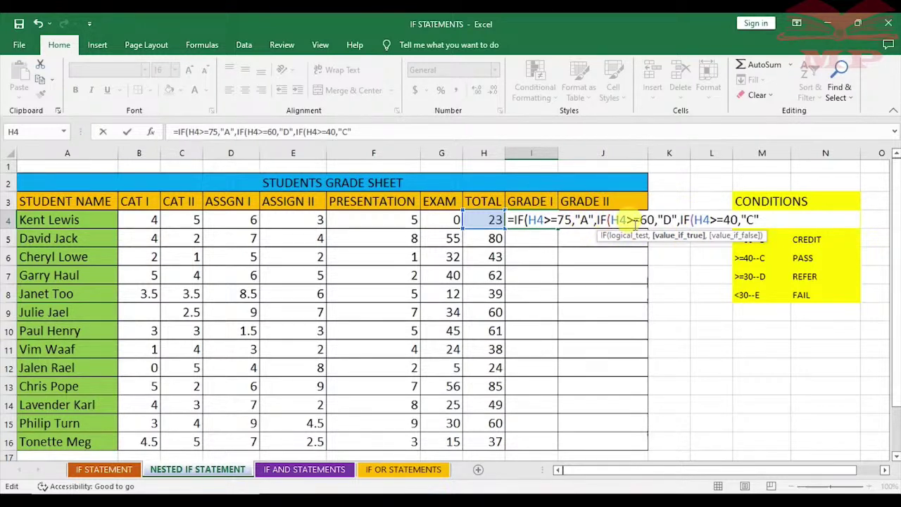
pyautogui.press('BackSpace')
pyautogui.write('B')
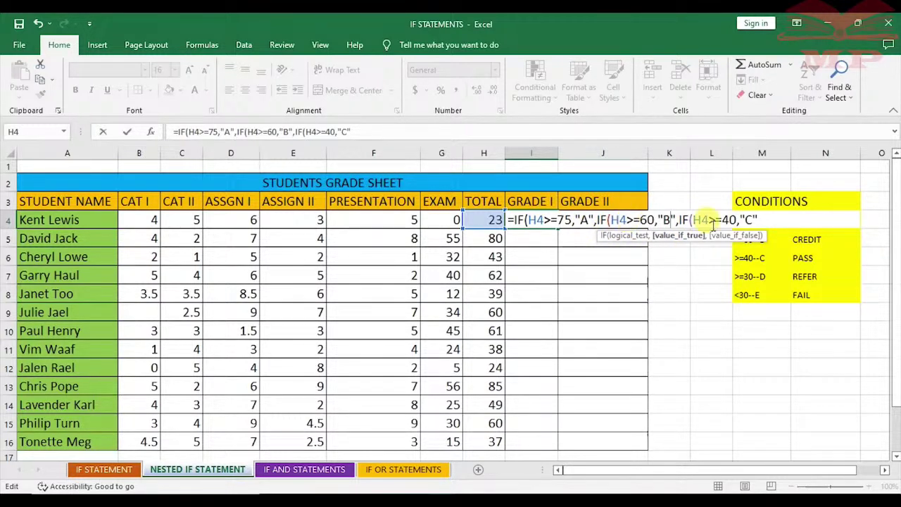
# Nest a fourth condition in the I4 formula, IF(H4>=30,"D", as the false value of the H4>=40 condition
pyautogui.click(764, 220)
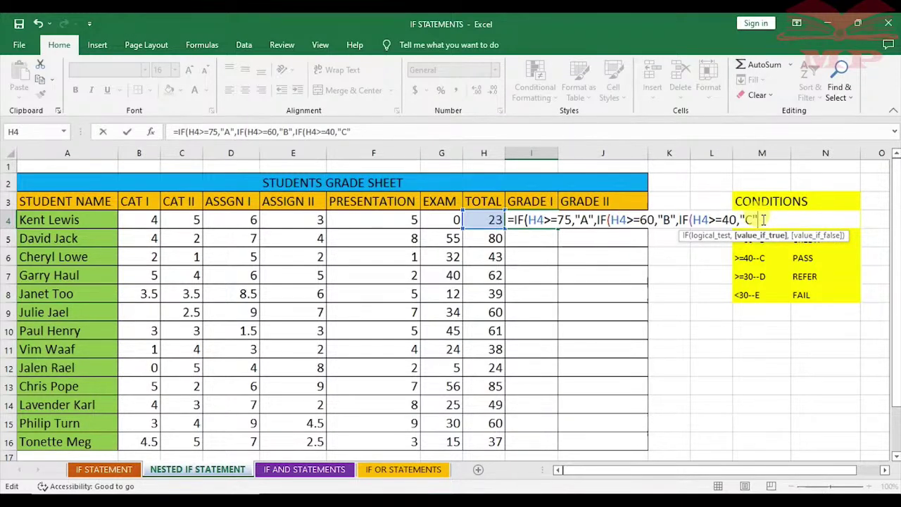
pyautogui.write(',')
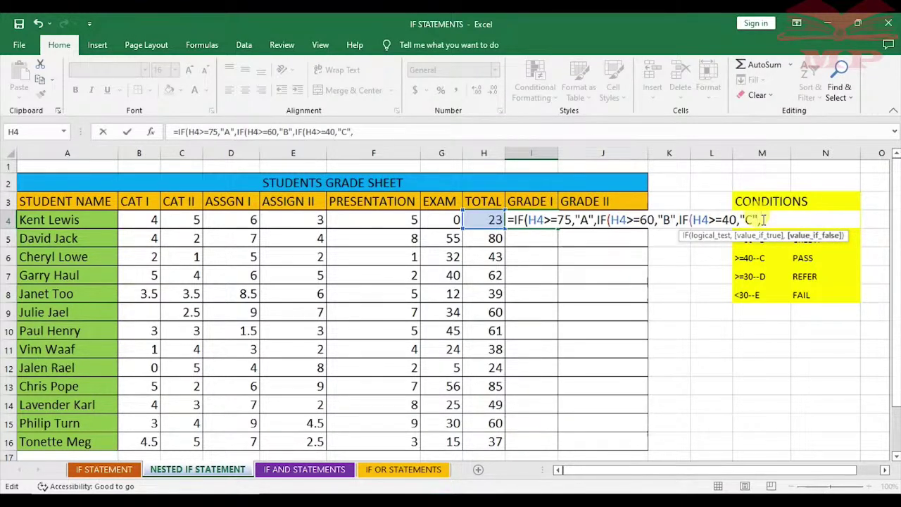
pyautogui.write('IF')
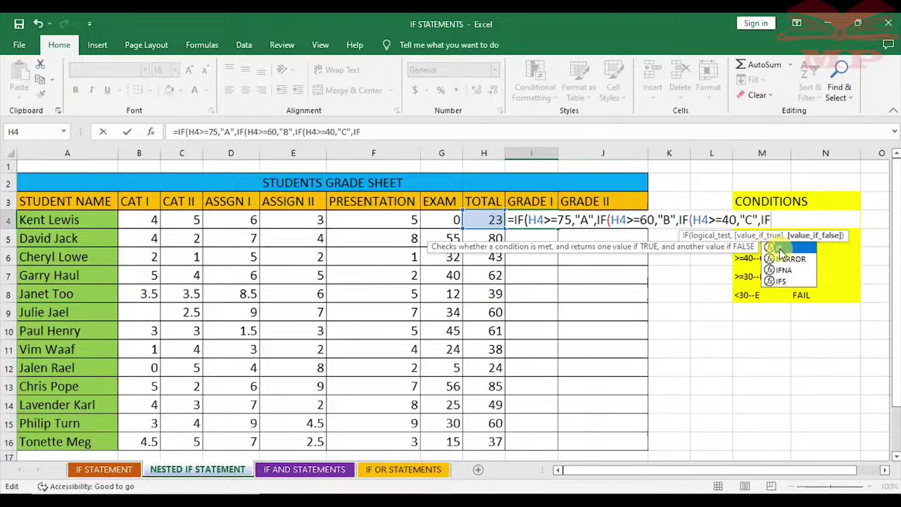
pyautogui.doubleClick(787, 248)
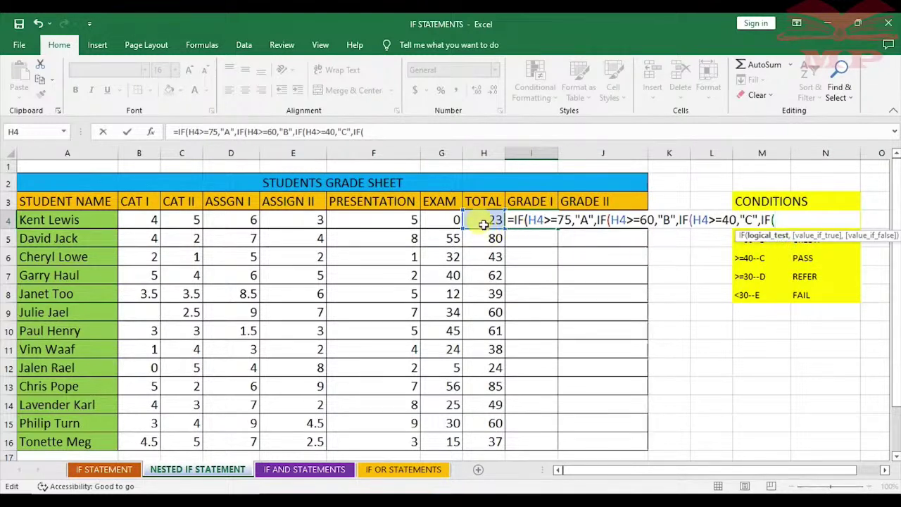
pyautogui.click(483, 221)
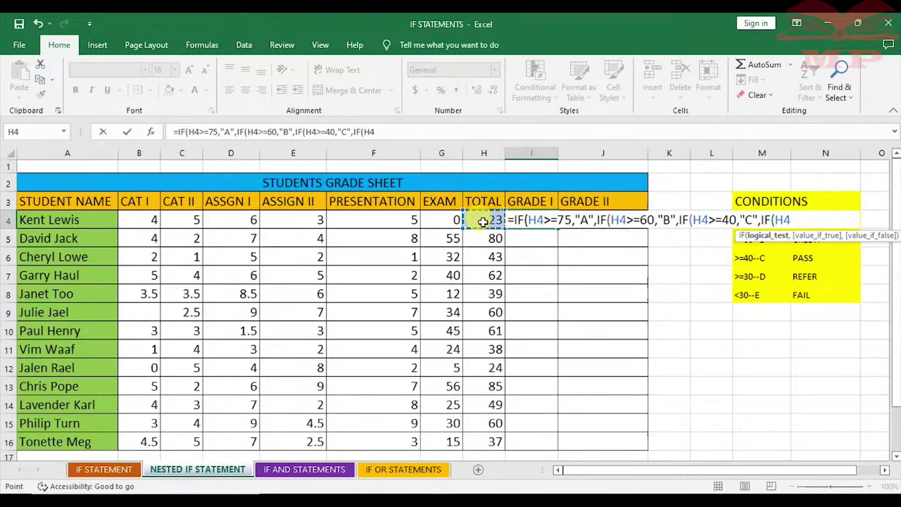
pyautogui.write('>=30')
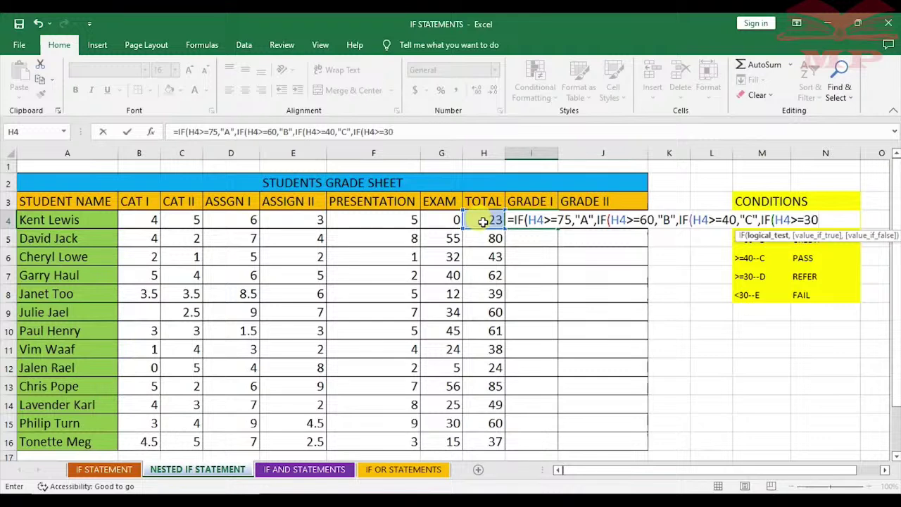
pyautogui.write(',"D')
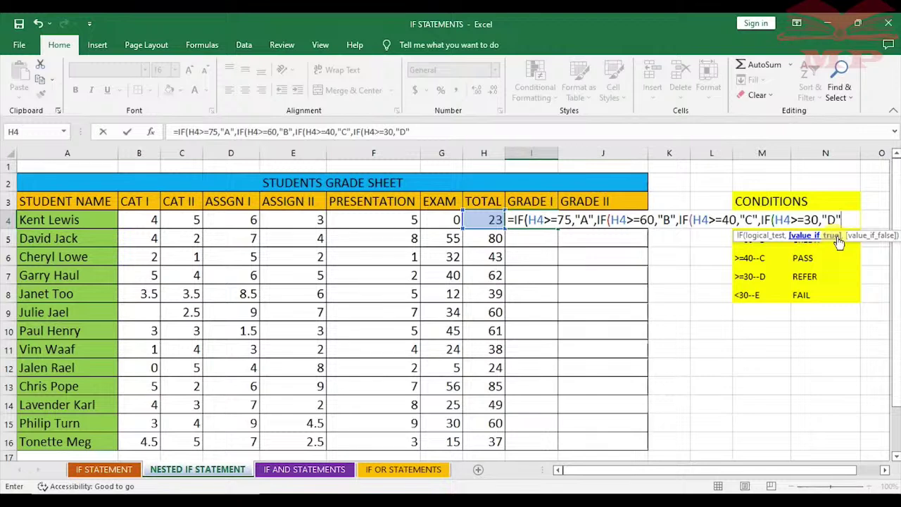
# Complete the I4 formula with "E" as the final false value, close all four IFs, and enter it
pyautogui.write(',')
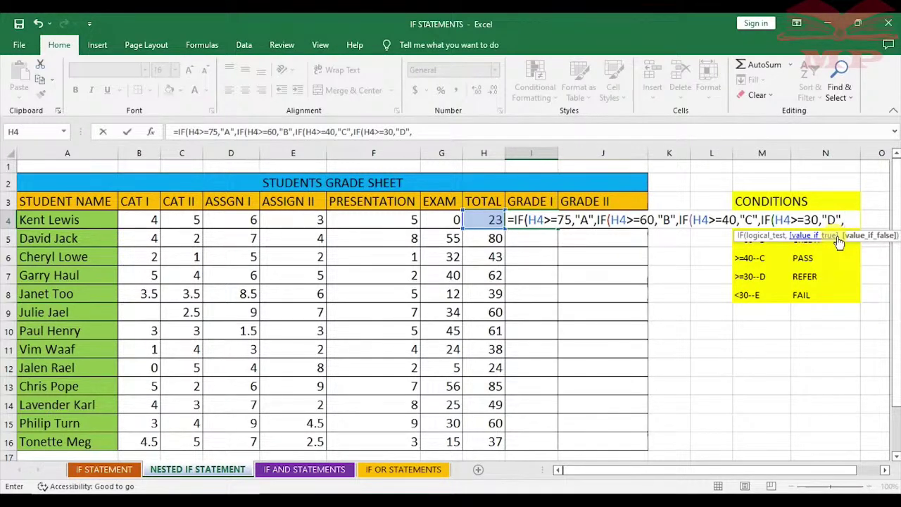
pyautogui.write('"')
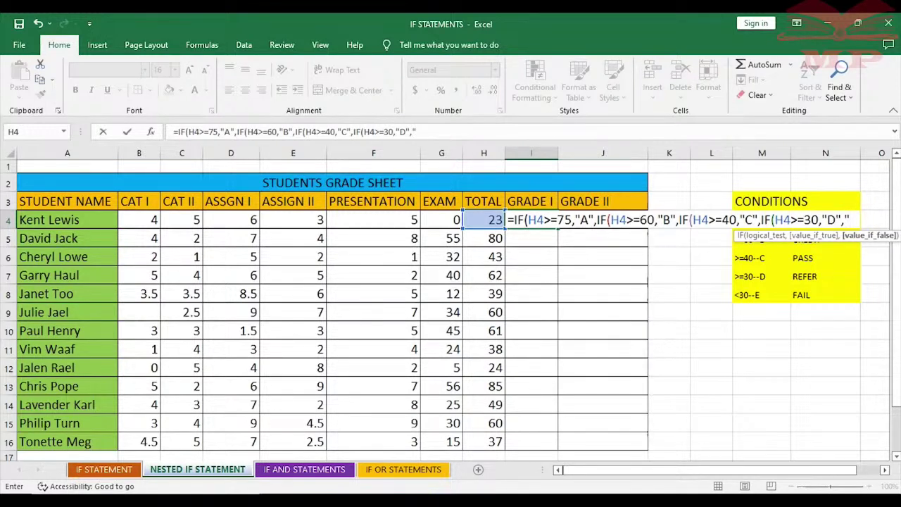
pyautogui.write('E"')
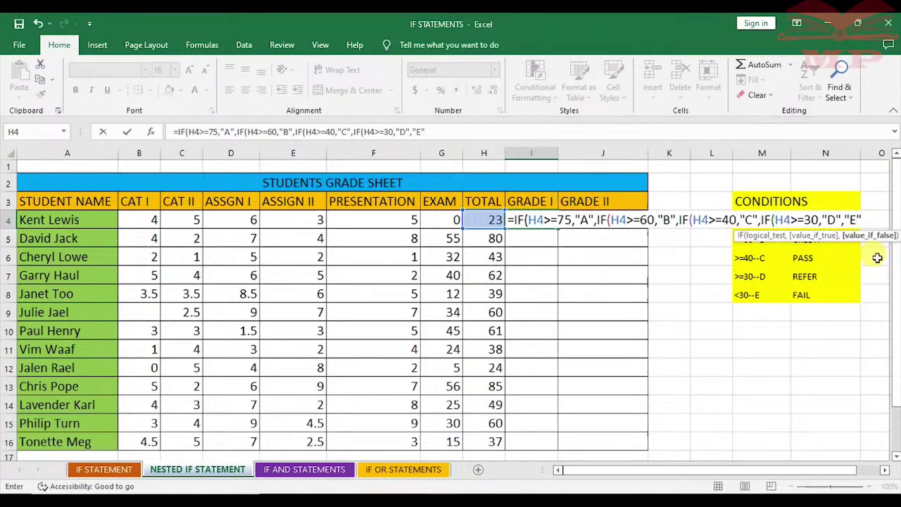
pyautogui.write(')')
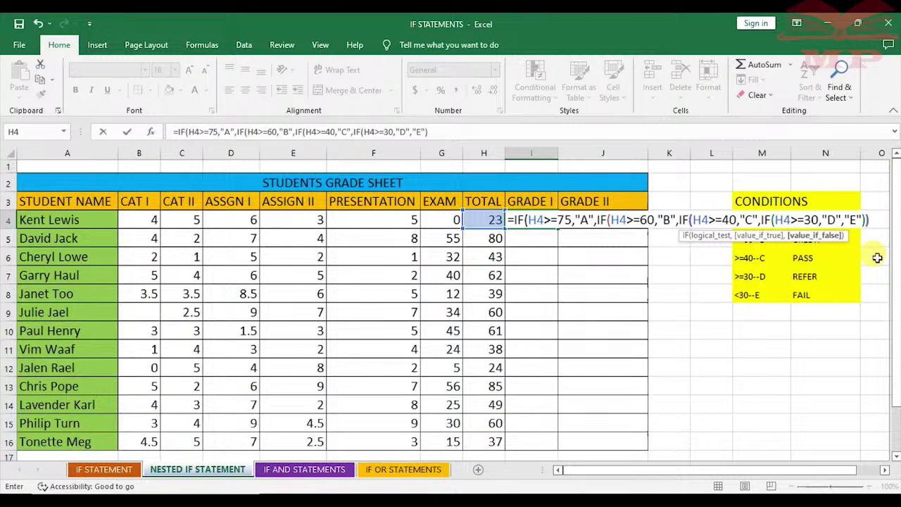
pyautogui.write('))')
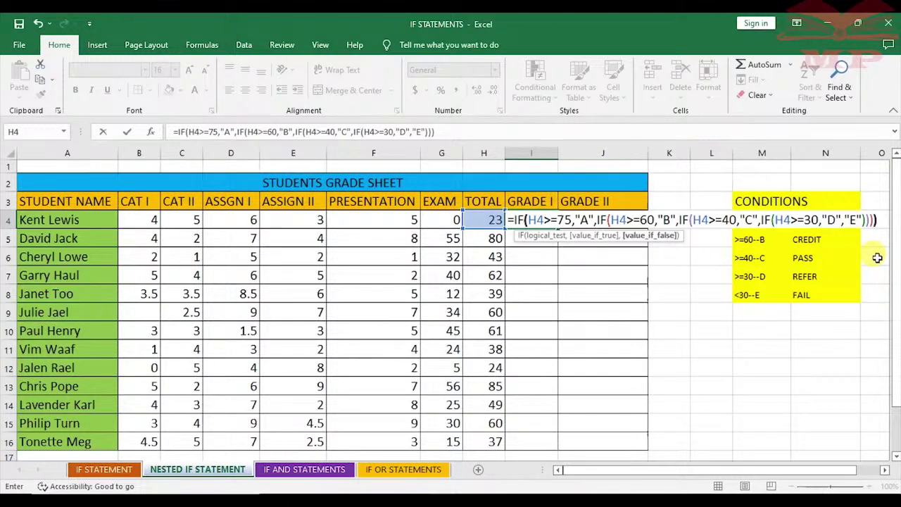
pyautogui.write(')')
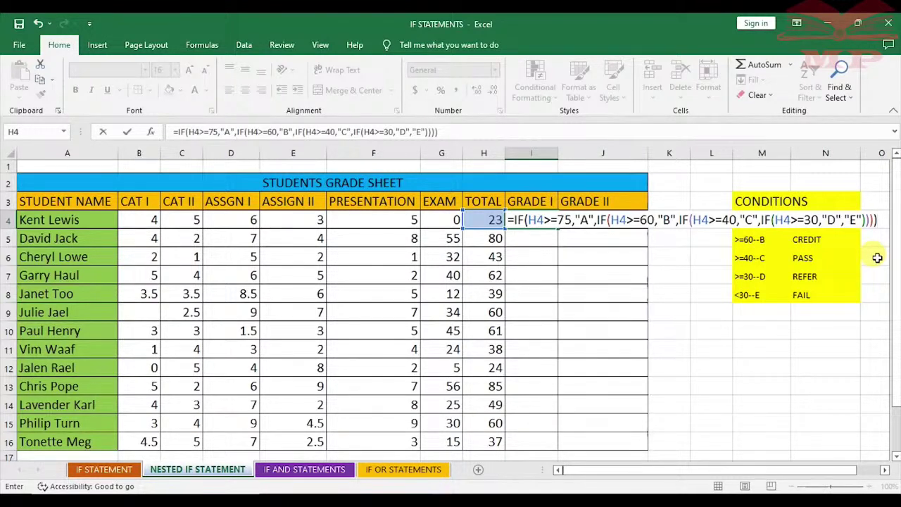
pyautogui.press('Return')
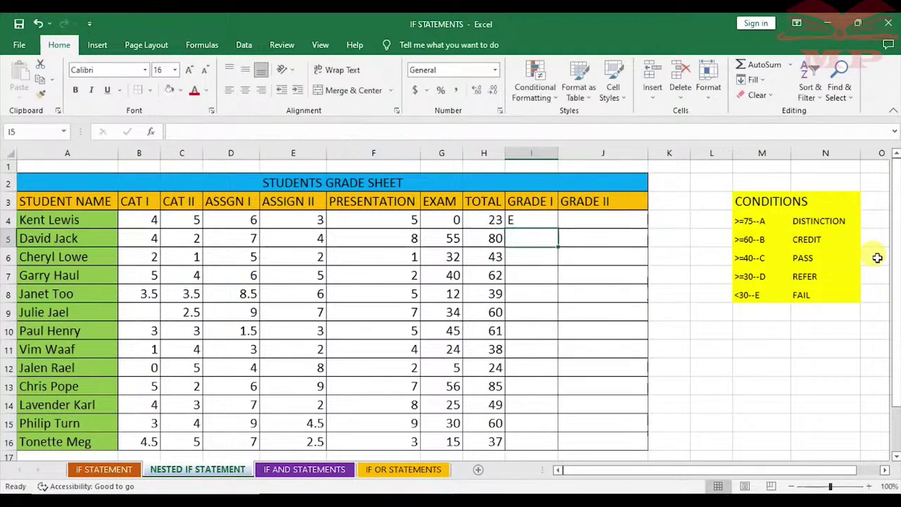
# Fill the nested IF formula from I4 down to I16 to grade every student
pyautogui.click(524, 219)
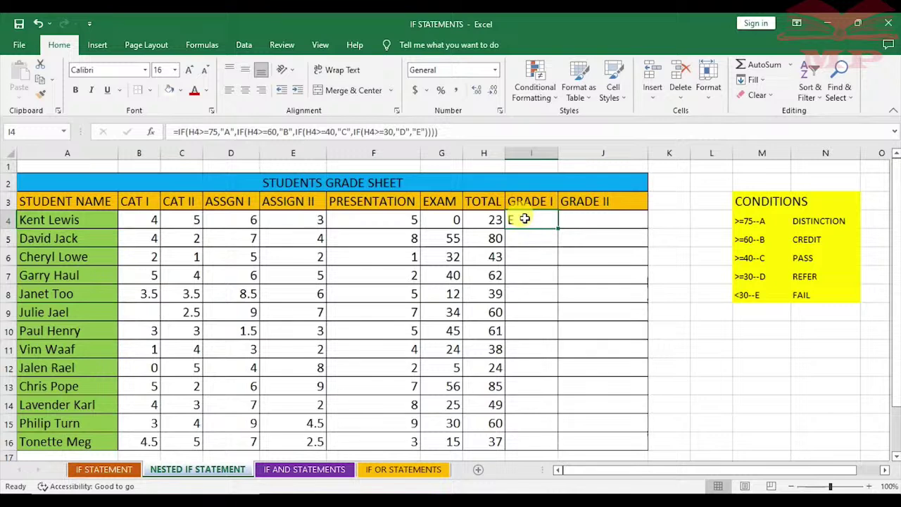
pyautogui.moveTo(446, 131); pyautogui.dragTo(173, 132)
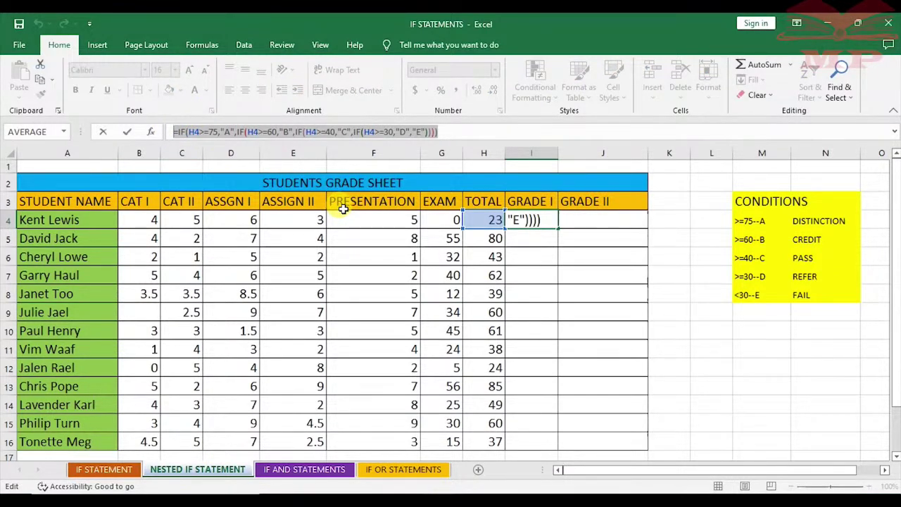
pyautogui.press('Return')
pyautogui.click(536, 221)
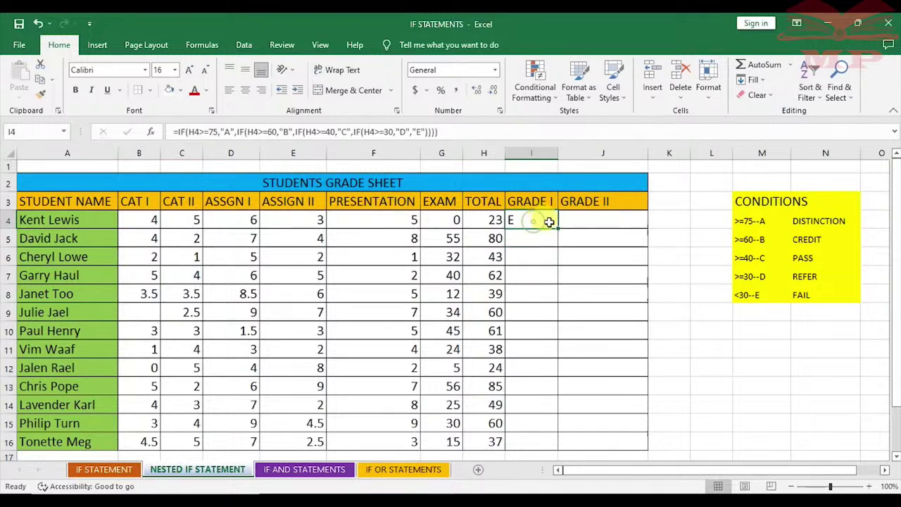
pyautogui.moveTo(557, 229); pyautogui.dragTo(548, 441)
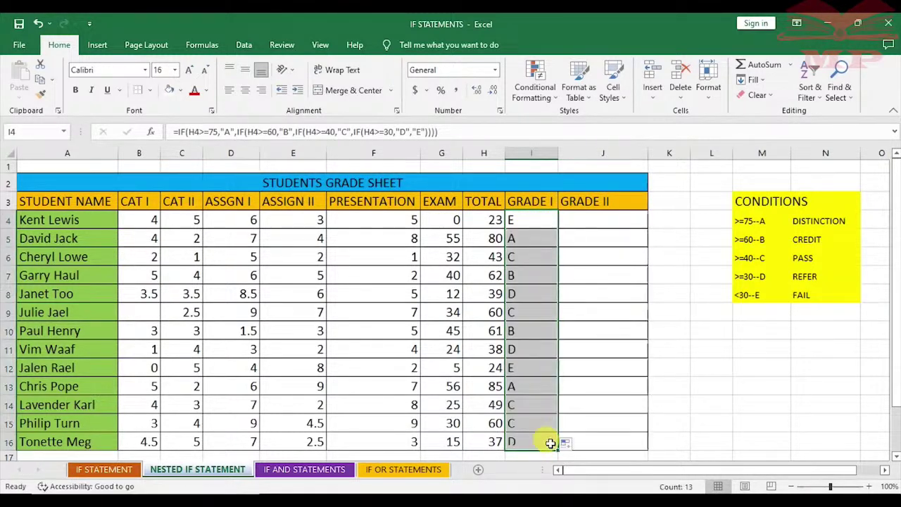
# Review the GRADE I formulas in I5 and I4 and the remarks listed in N4:N8 of the conditions
pyautogui.click(529, 238)
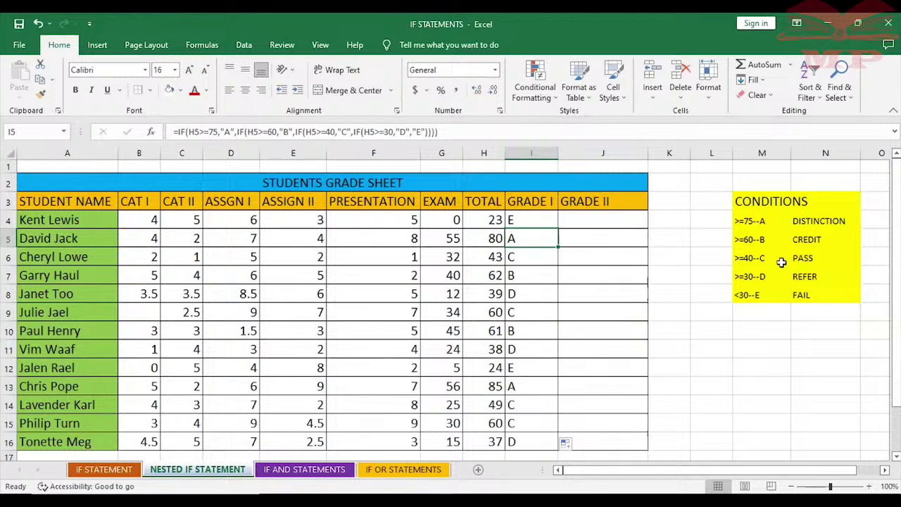
pyautogui.moveTo(817, 219); pyautogui.dragTo(825, 296)
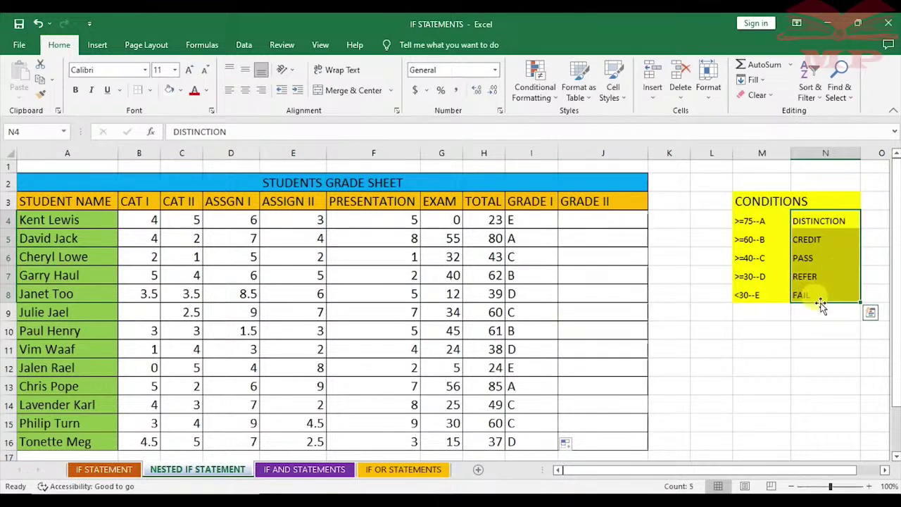
pyautogui.click(698, 308)
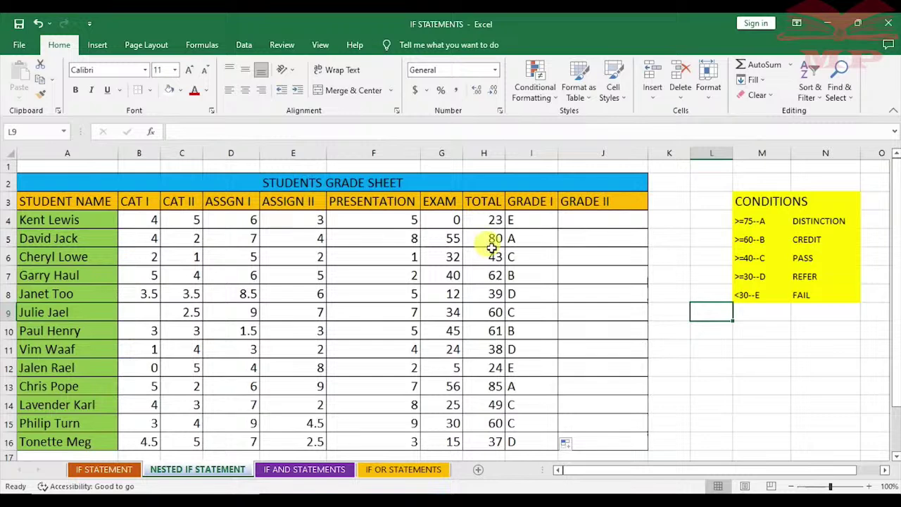
pyautogui.doubleClick(530, 221)
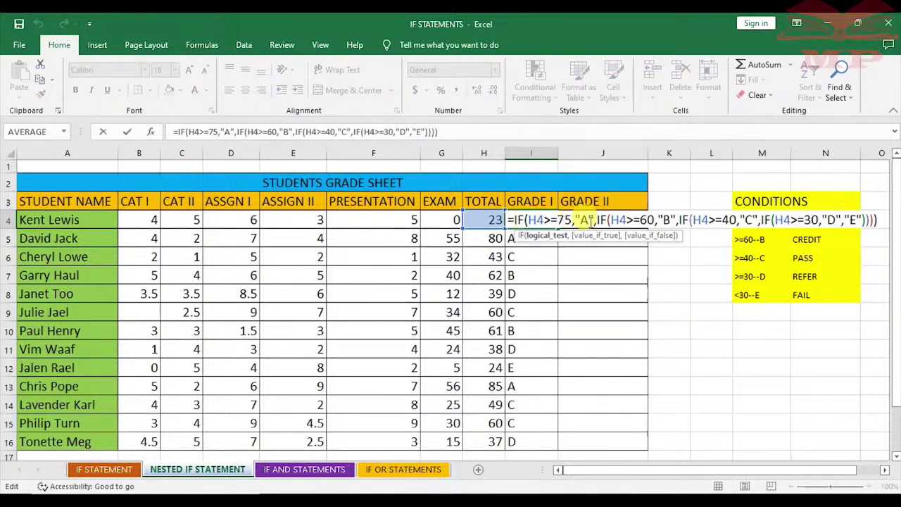
pyautogui.press('Return')
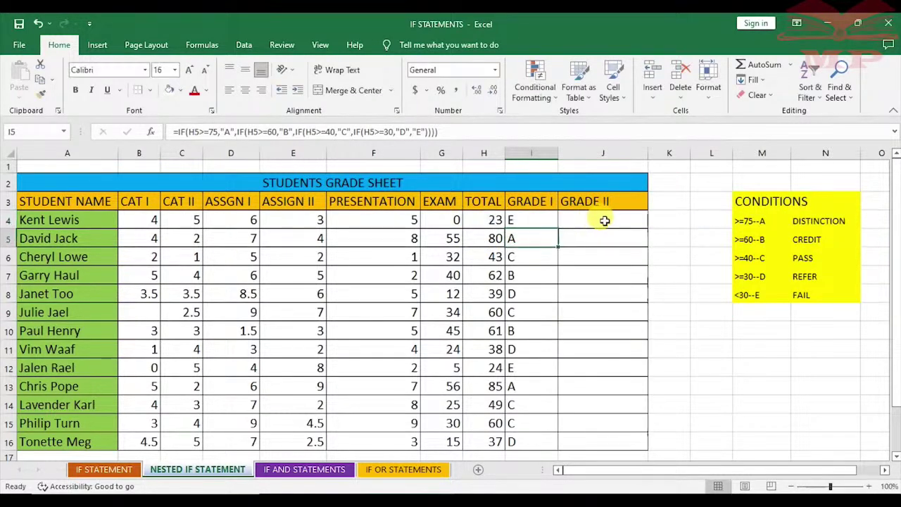
# Begin the GRADE II formula in J4 with =IF(H4>=75,"DISTINCTION", so that totals of at least 75 earn DISTINCTION
pyautogui.click(604, 219)
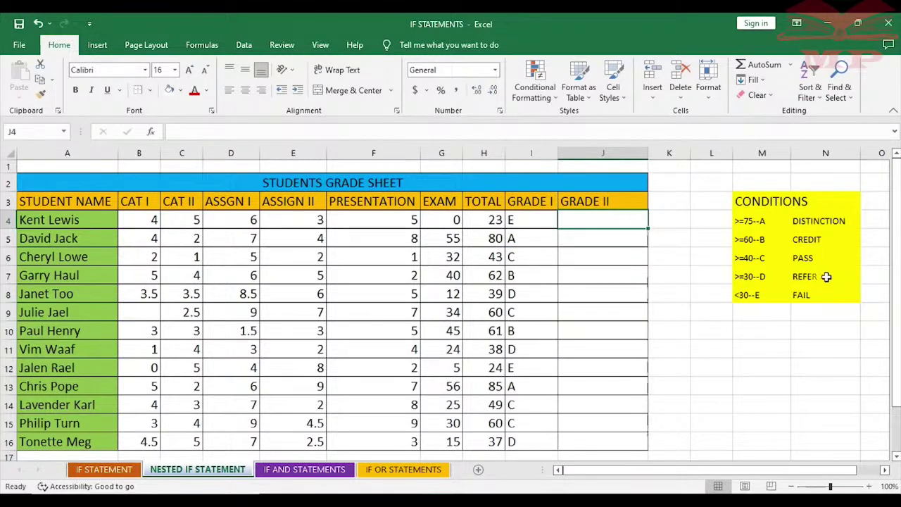
pyautogui.write('=')
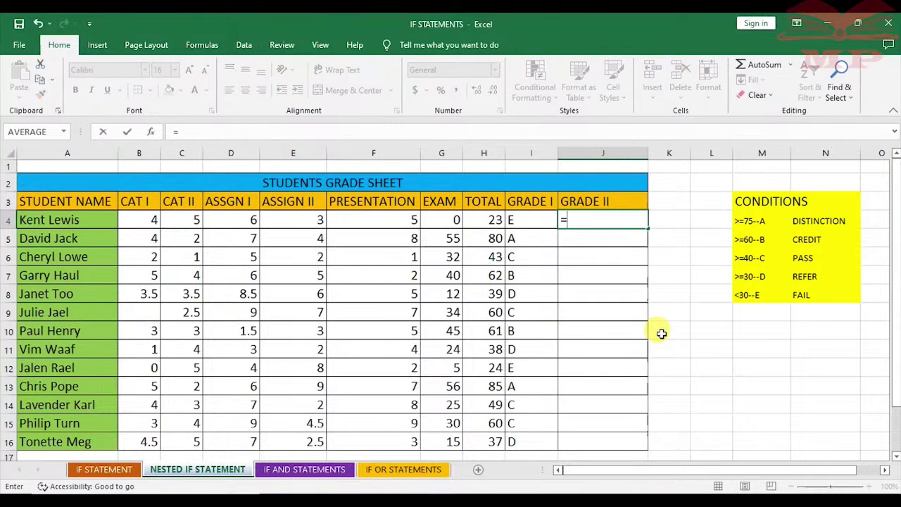
pyautogui.write('IF')
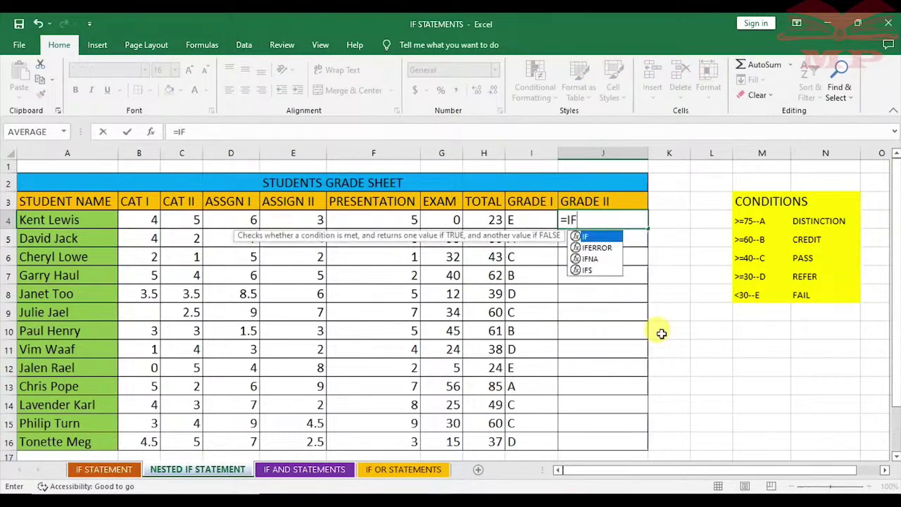
pyautogui.doubleClick(585, 237)
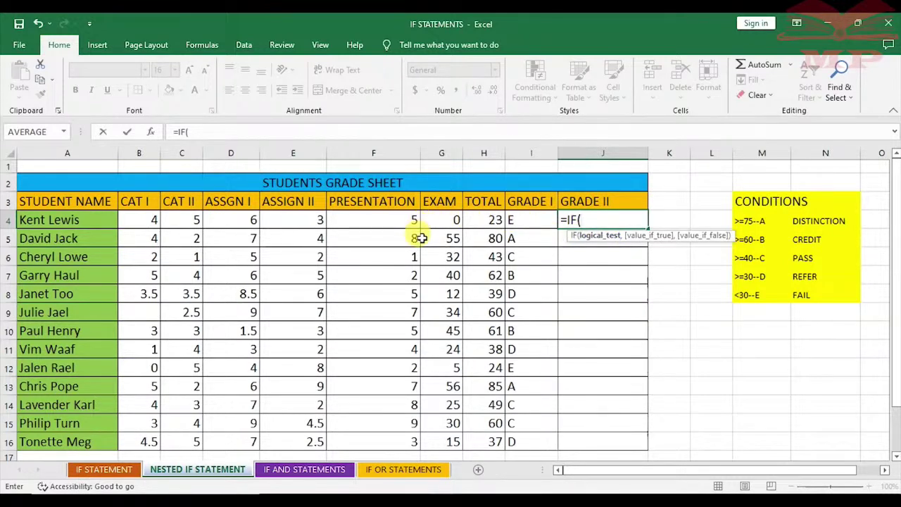
pyautogui.click(490, 220)
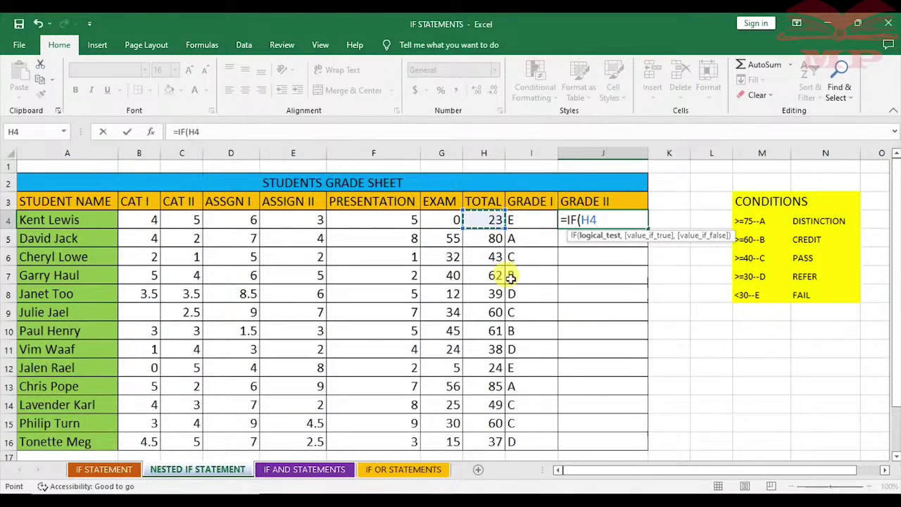
pyautogui.write('>')
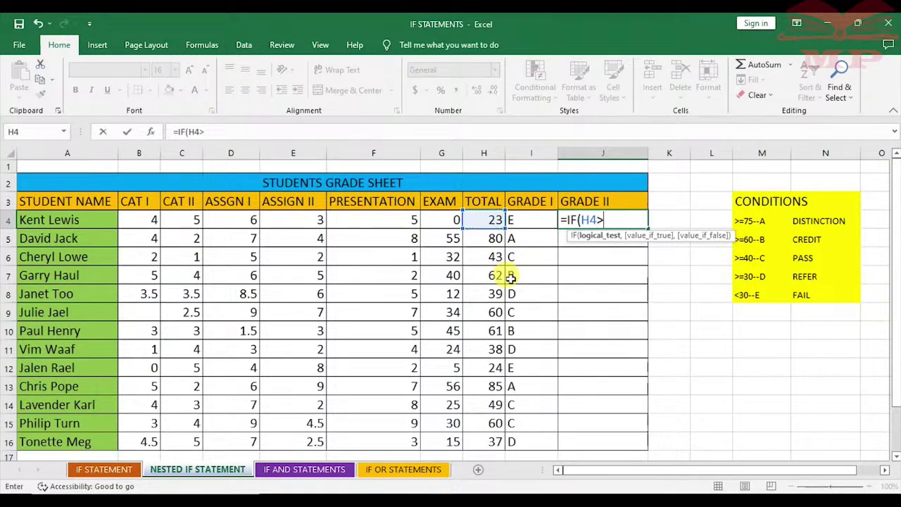
pyautogui.write('=75,"DISTINCTION')
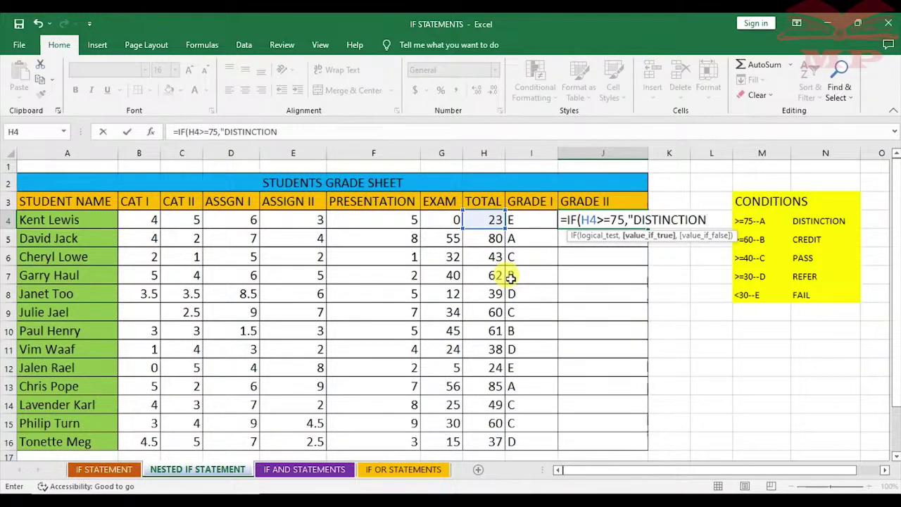
pyautogui.write('",')
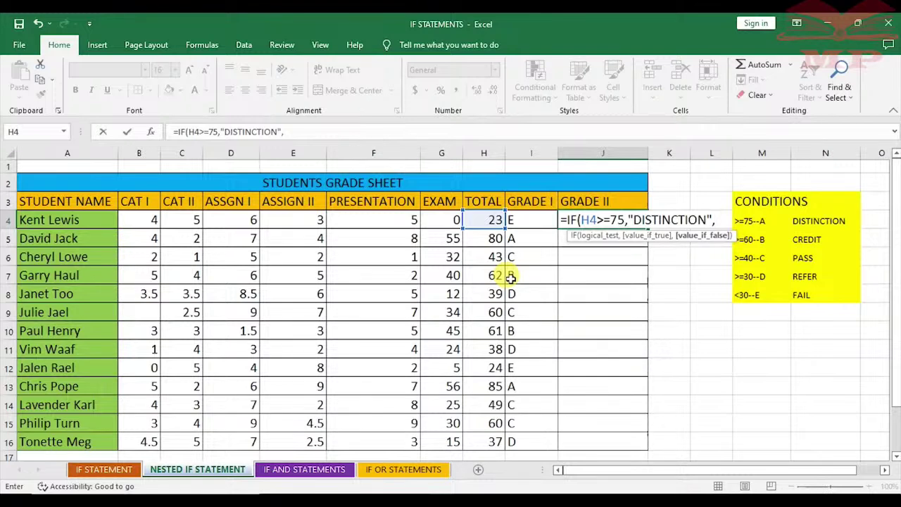
# Continue the J4 formula with a nested IF(H4>=60,"CREDIT" so that totals of at least 60 earn CREDIT
pyautogui.write('IF')
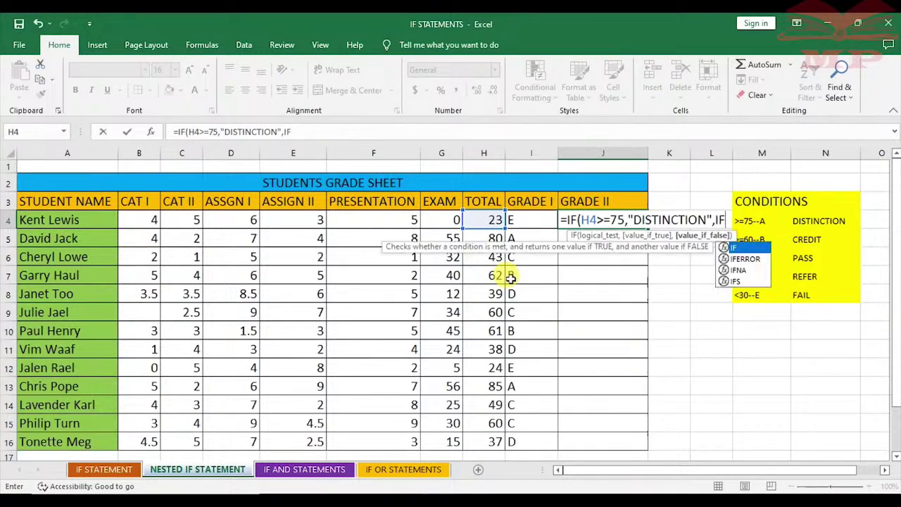
pyautogui.doubleClick(752, 250)
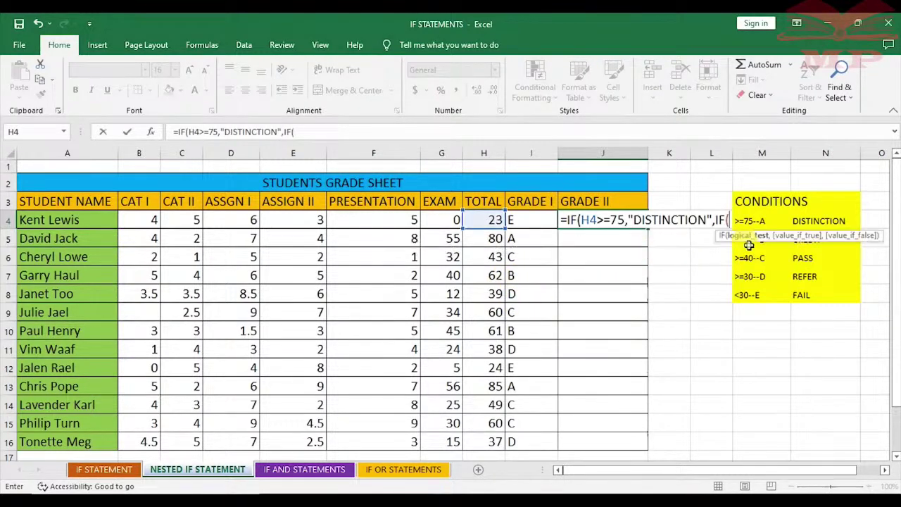
pyautogui.click(479, 223)
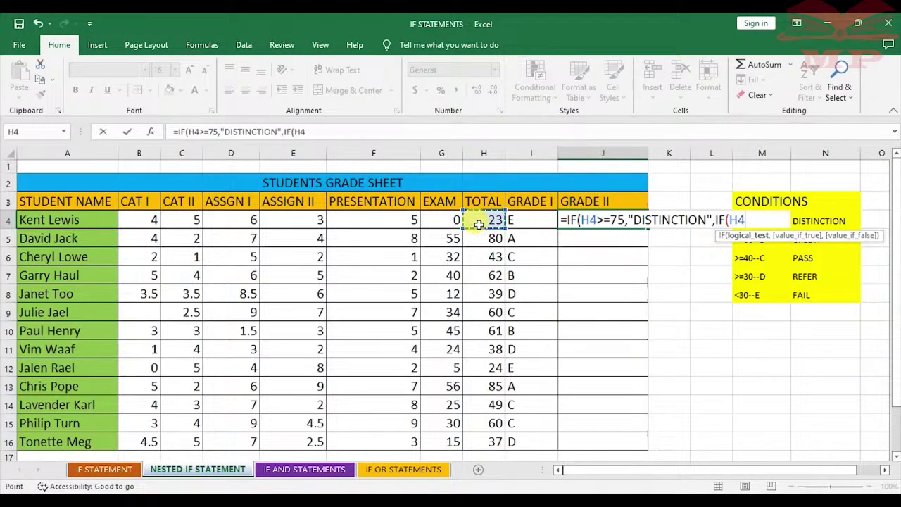
pyautogui.write('>=60,"CREDIT')
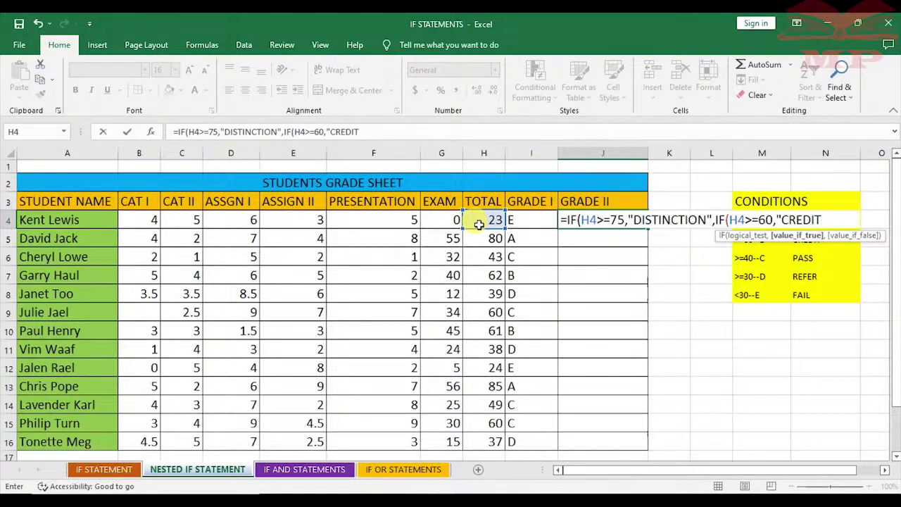
# Add a third nested IF(H4>=40,"PASS" to the J4 formula so that totals of at least 40 earn PASS
pyautogui.write('",IF')
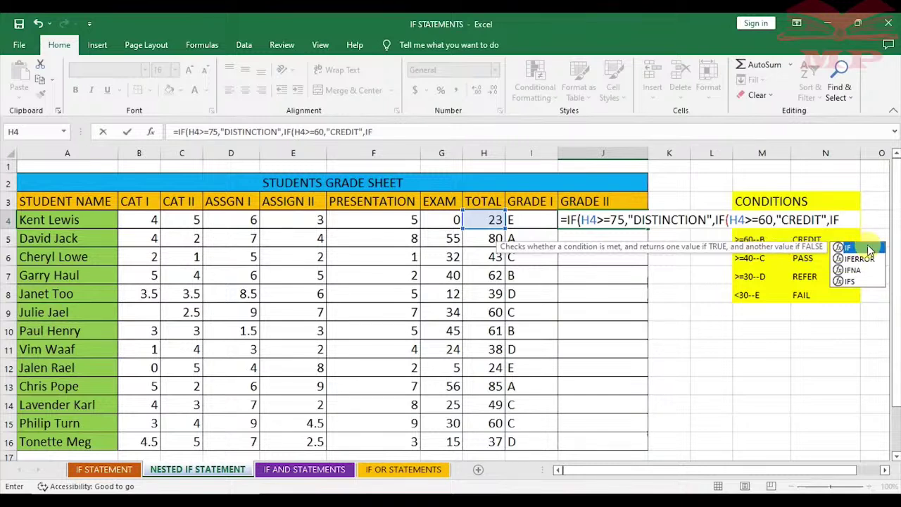
pyautogui.write('(')
pyautogui.click(495, 221)
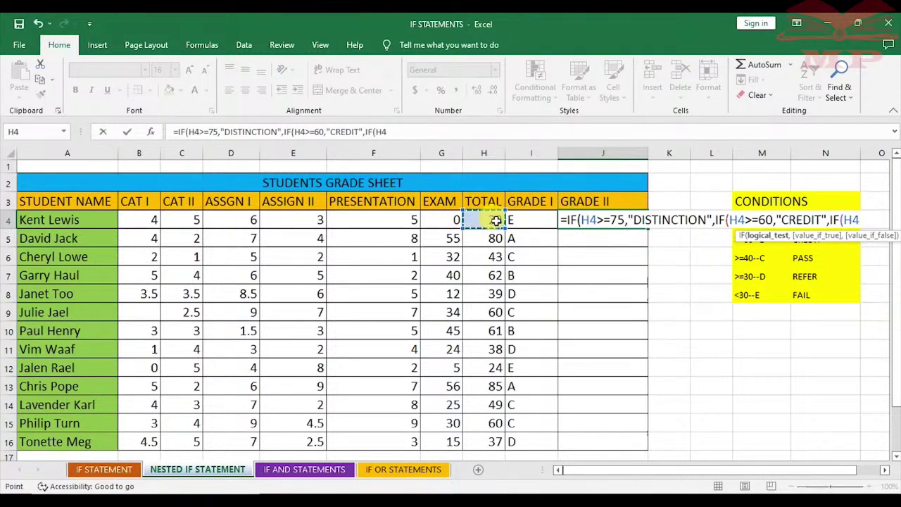
pyautogui.write('>')
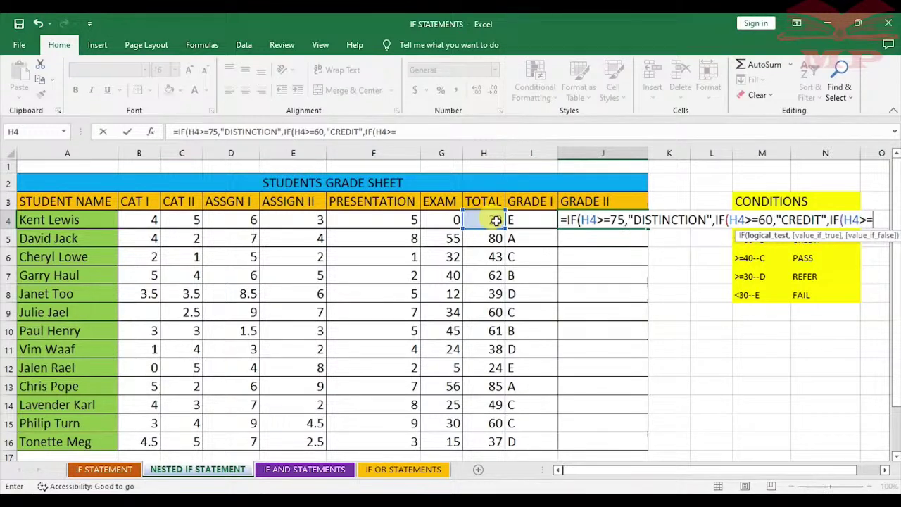
pyautogui.write('=40,"PASS')
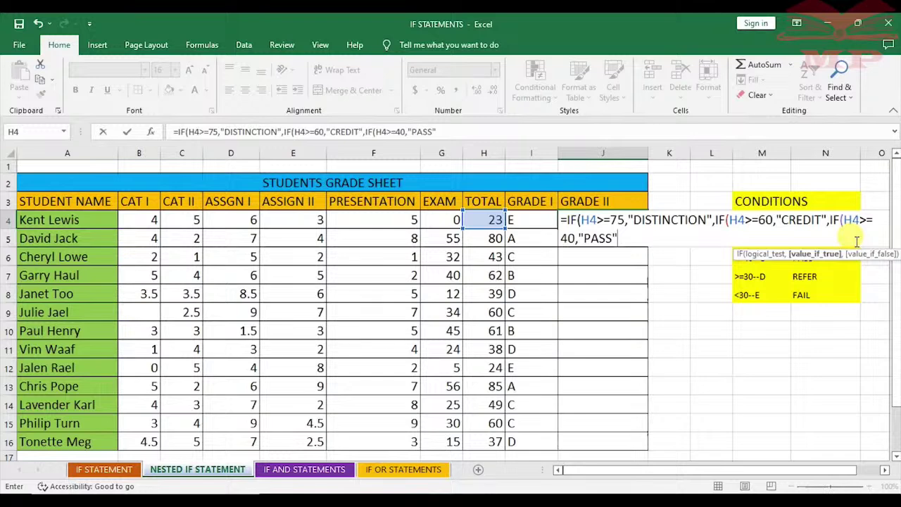
# Add a fourth nested IF(H4>=30,"REFER" to the J4 formula so that totals of at least 30 earn REFER
pyautogui.write(',IF')
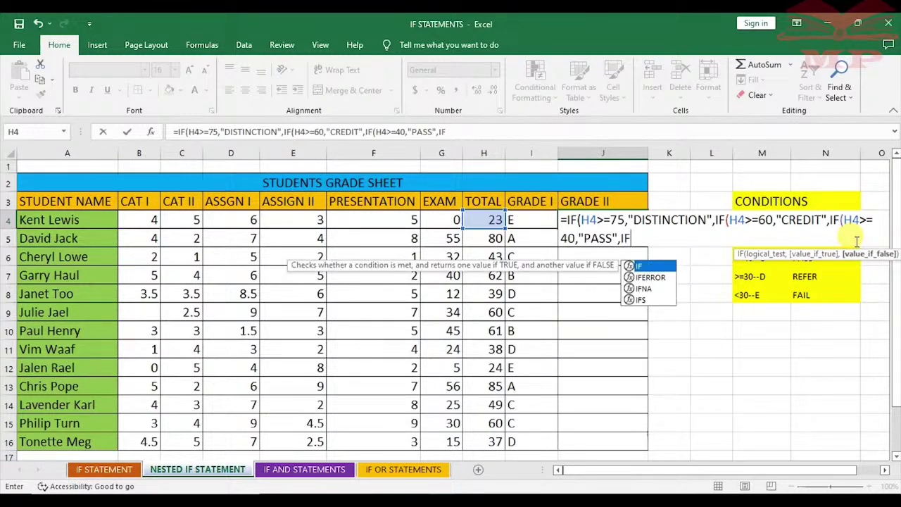
pyautogui.write('(')
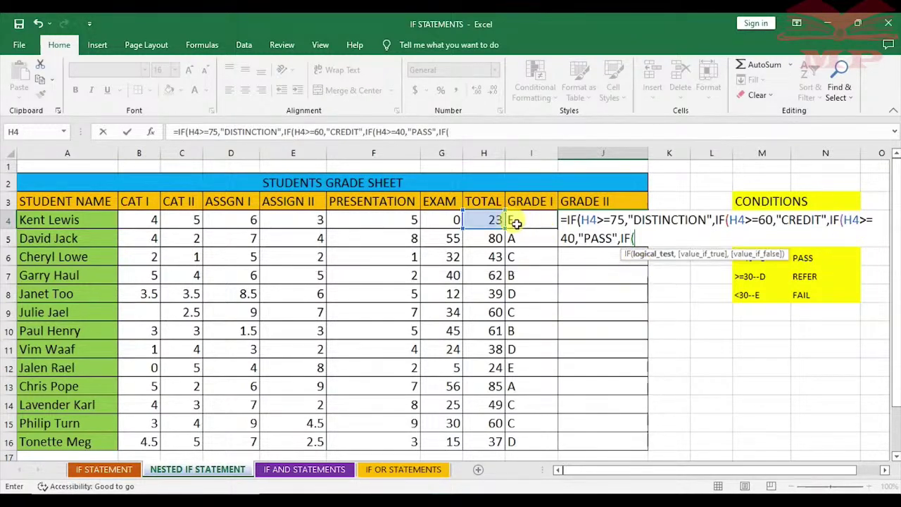
pyautogui.click(476, 220)
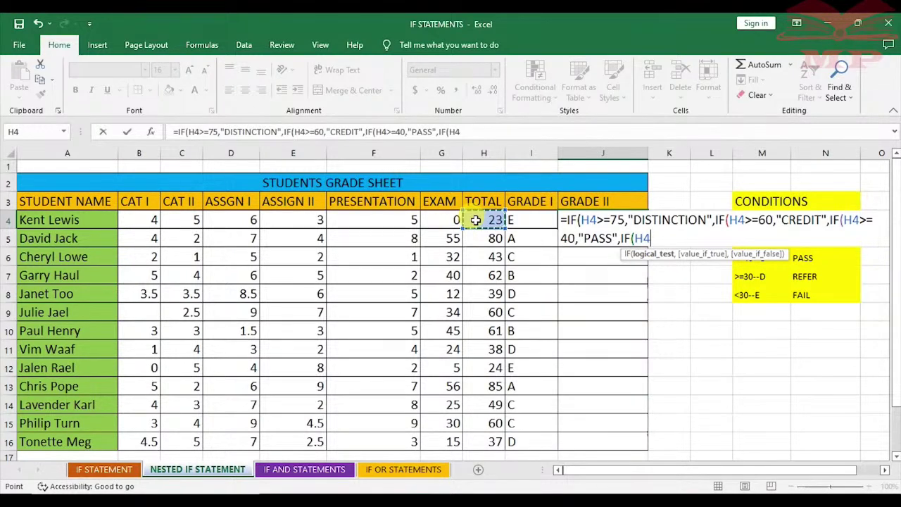
pyautogui.write('>=')
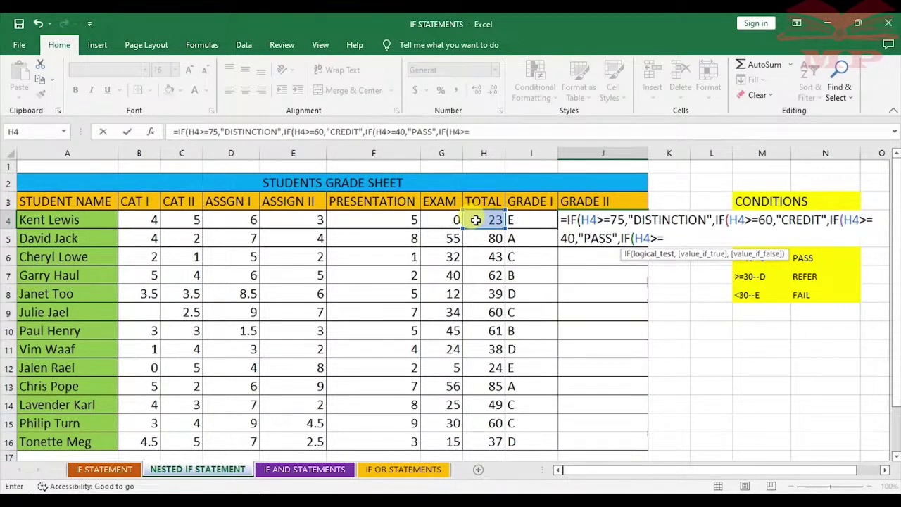
pyautogui.write('30')
pyautogui.write(',"')
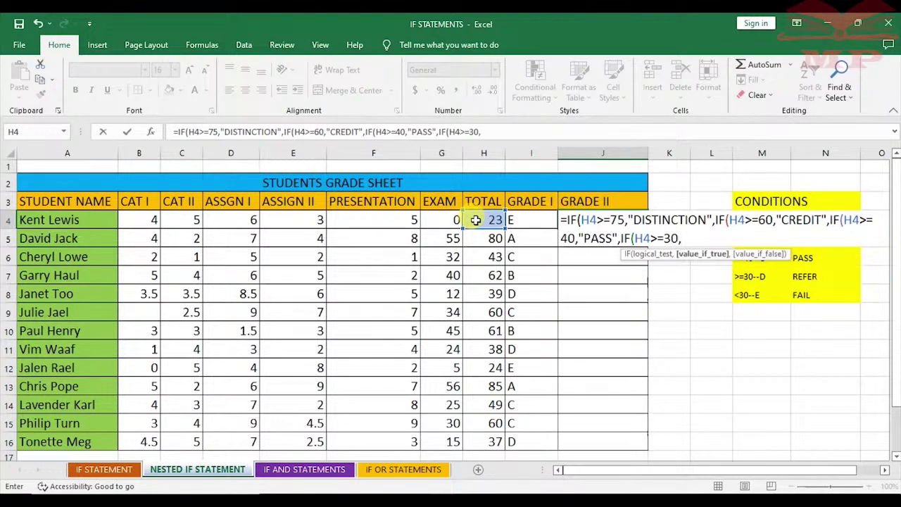
pyautogui.write('REFER')
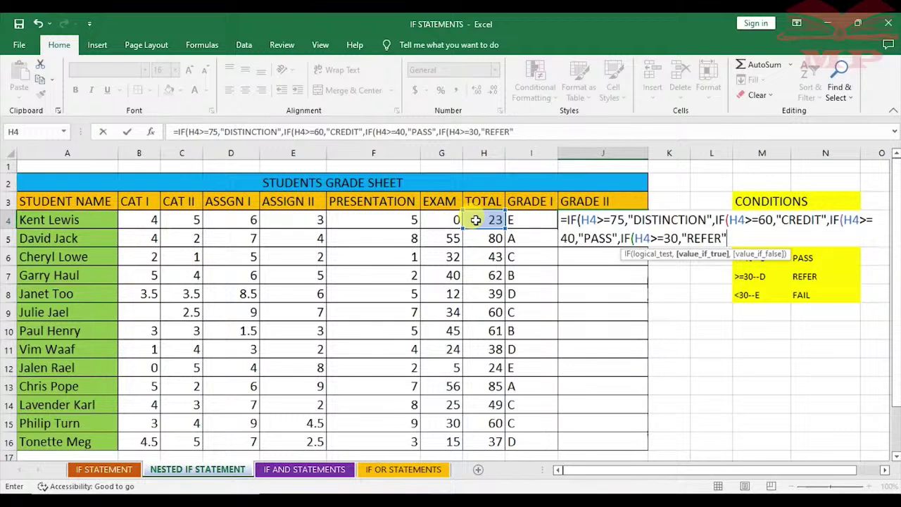
# Complete the J4 formula with "FAIL" as the final false value, close all four IFs, and enter it
pyautogui.write('",')
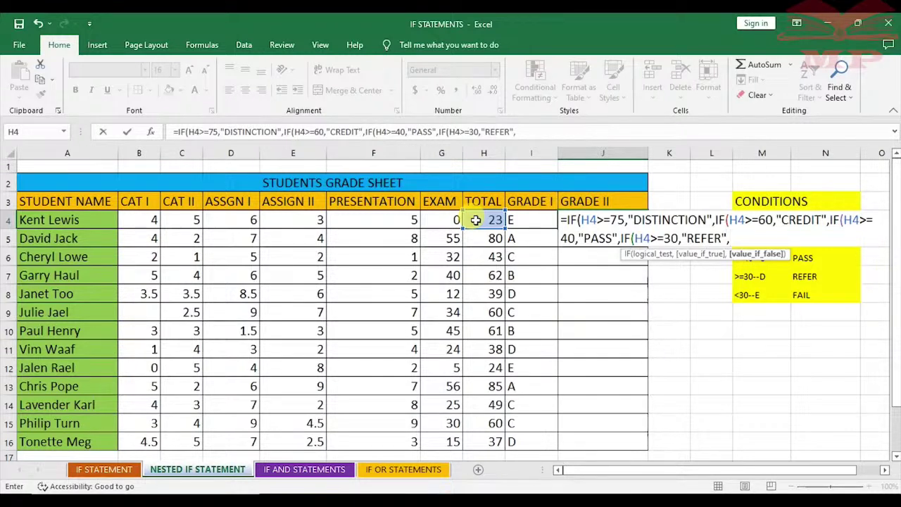
pyautogui.write('"FAIL"')
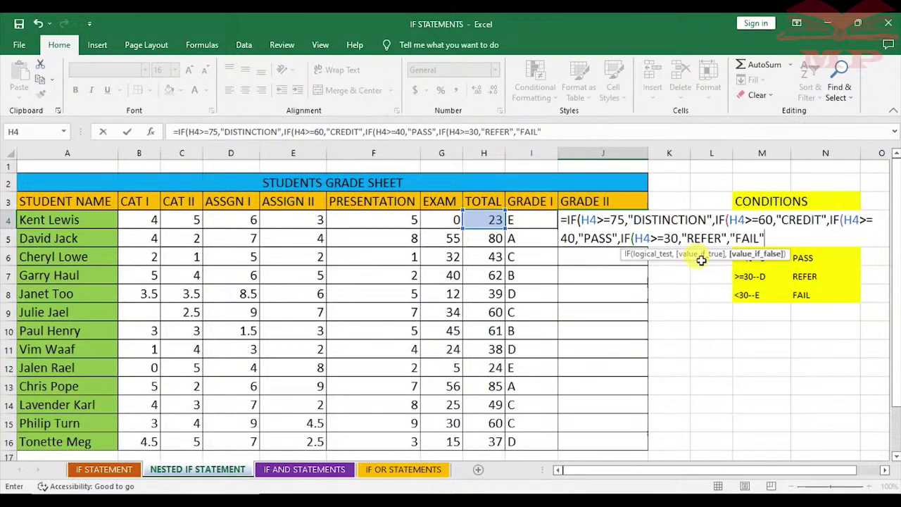
pyautogui.write('))))')
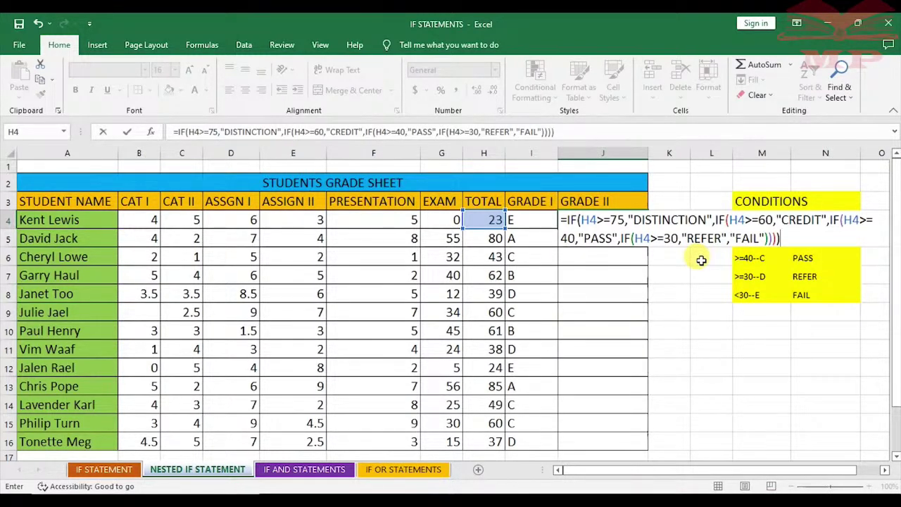
pyautogui.press('Return')
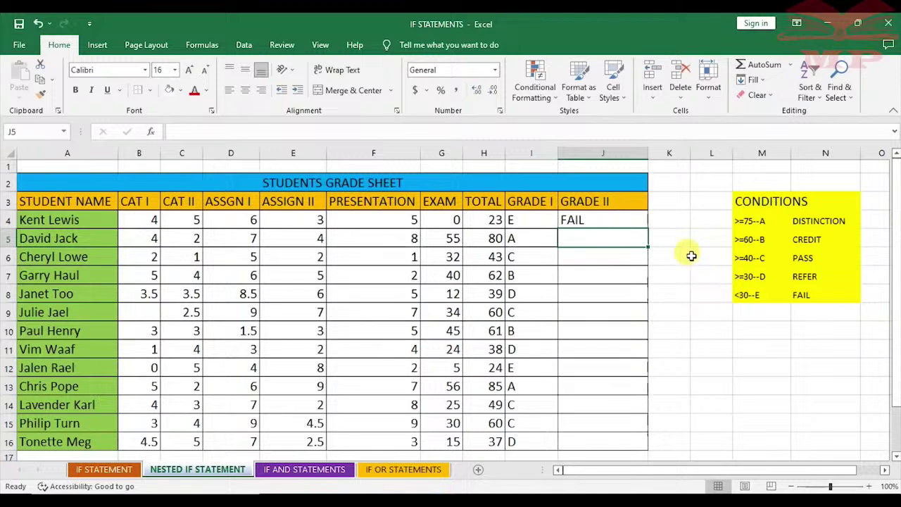
# Compare the GRADE II formula in J4 with the GRADE I formula in I4
pyautogui.click(606, 220)
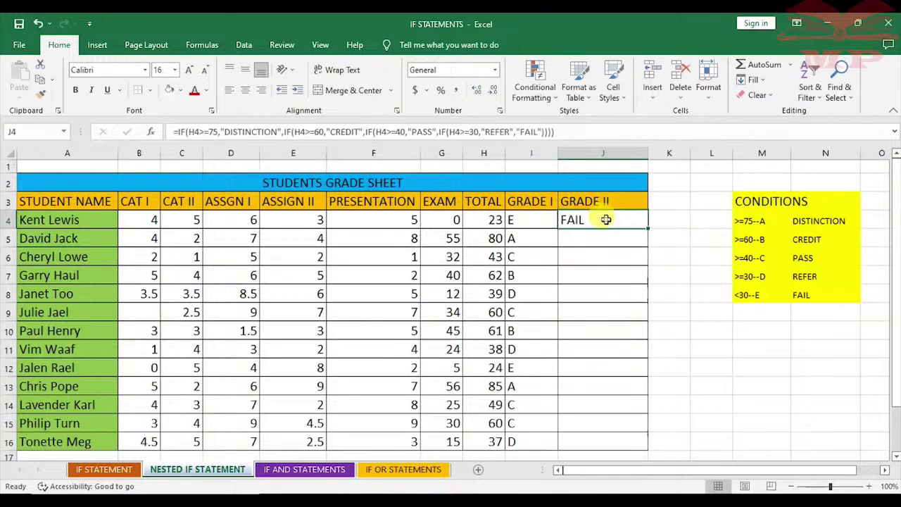
pyautogui.doubleClick(533, 220)
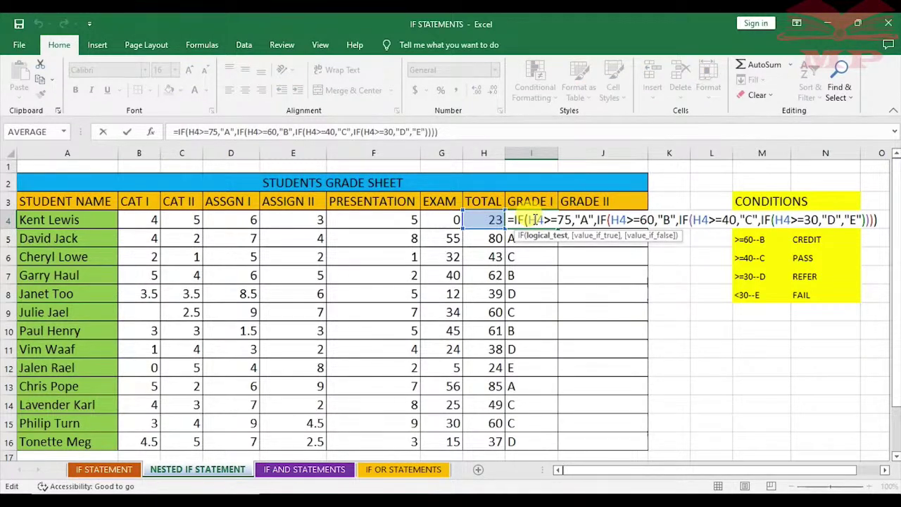
pyautogui.press('Return')
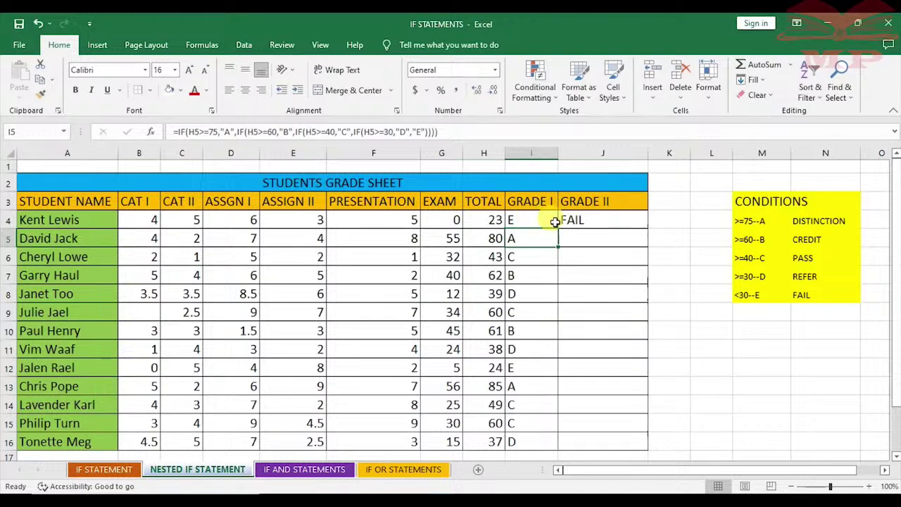
# Fill the nested IF formula from J4 down to J16 to give every student a GRADE II remark
pyautogui.click(601, 220)
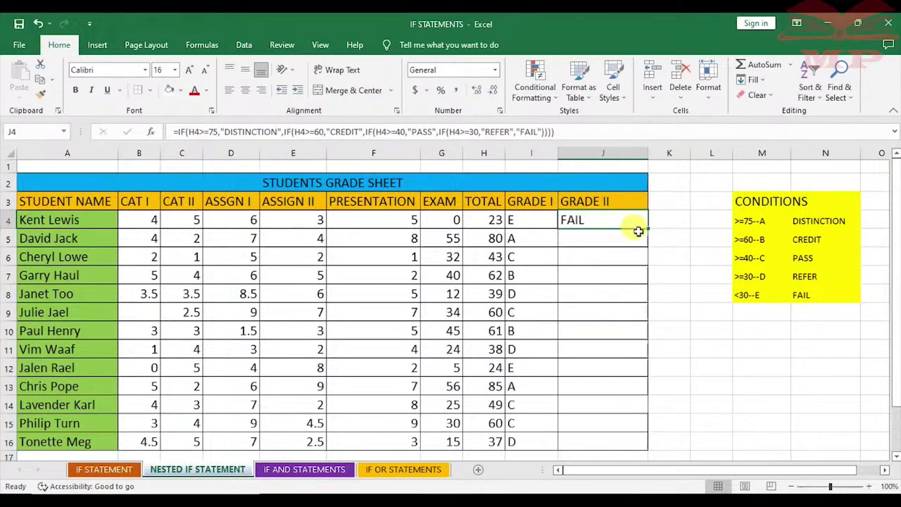
pyautogui.moveTo(648, 229); pyautogui.dragTo(630, 446)
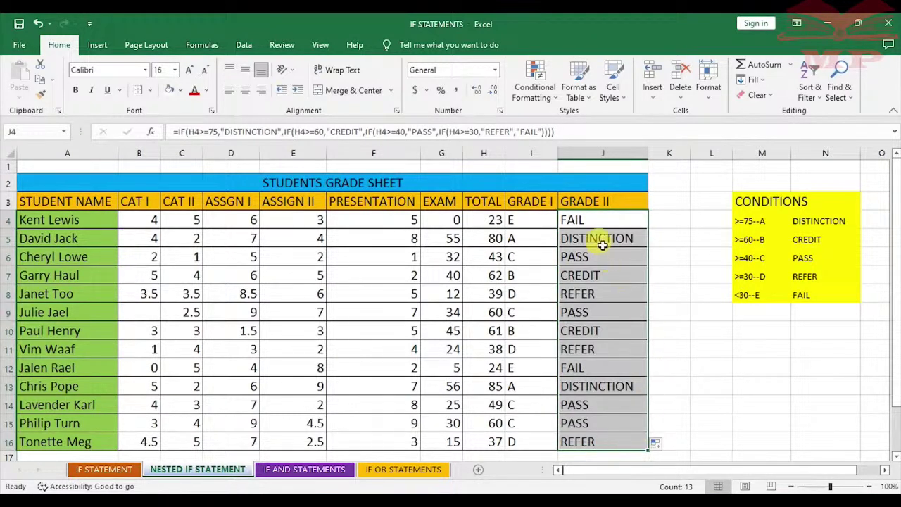
pyautogui.click(653, 218)
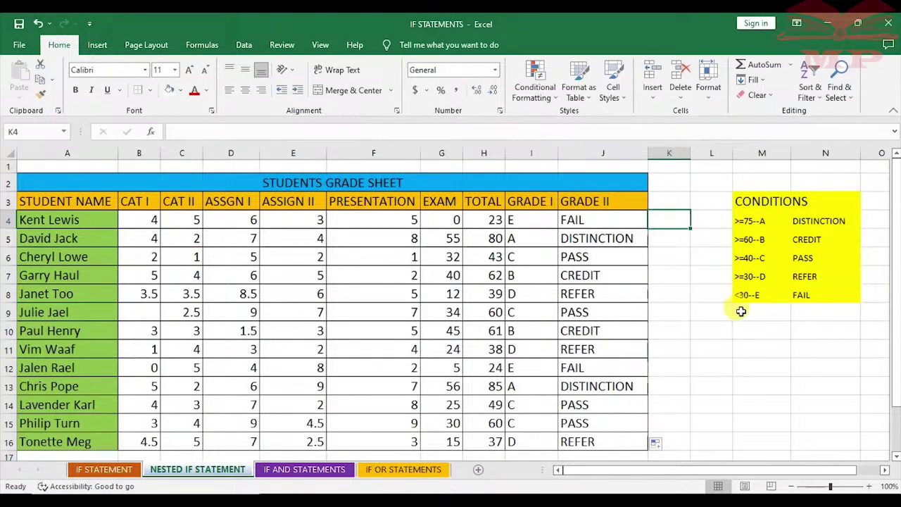
# Look over the completed IF STATEMENT sheet and return to the NESTED IF STATEMENT sheet
pyautogui.click(724, 333)
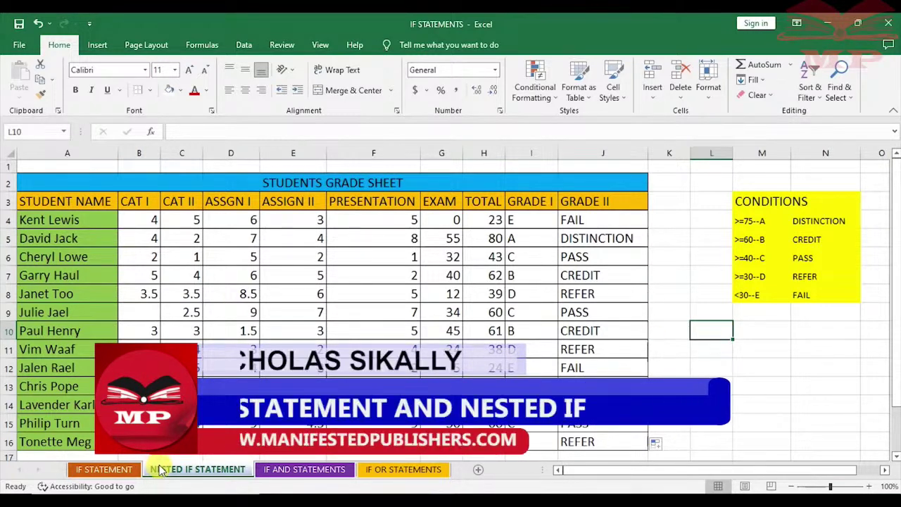
pyautogui.click(105, 476)
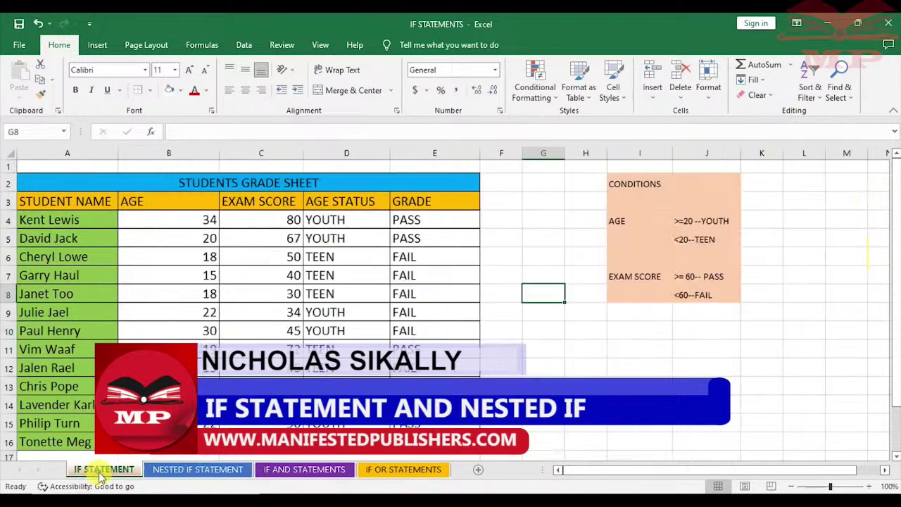
pyautogui.click(165, 469)
pyautogui.click(107, 475)
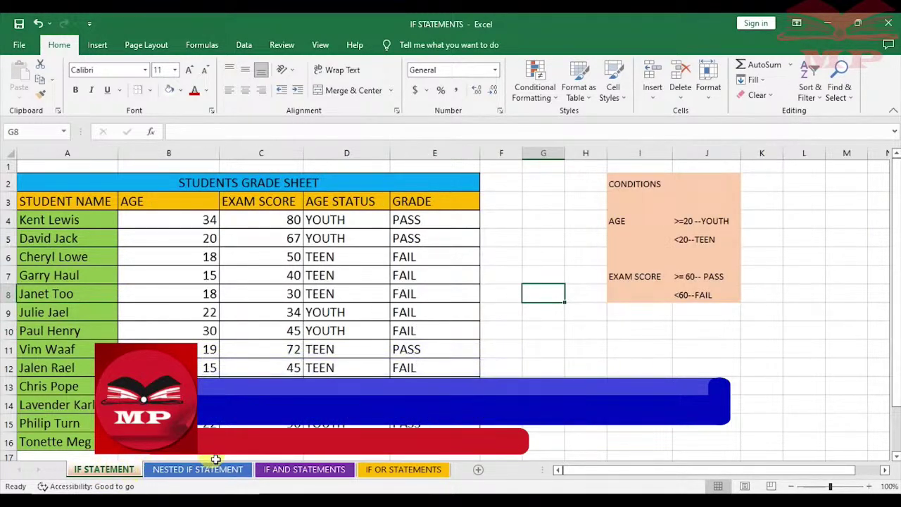
pyautogui.click(196, 470)
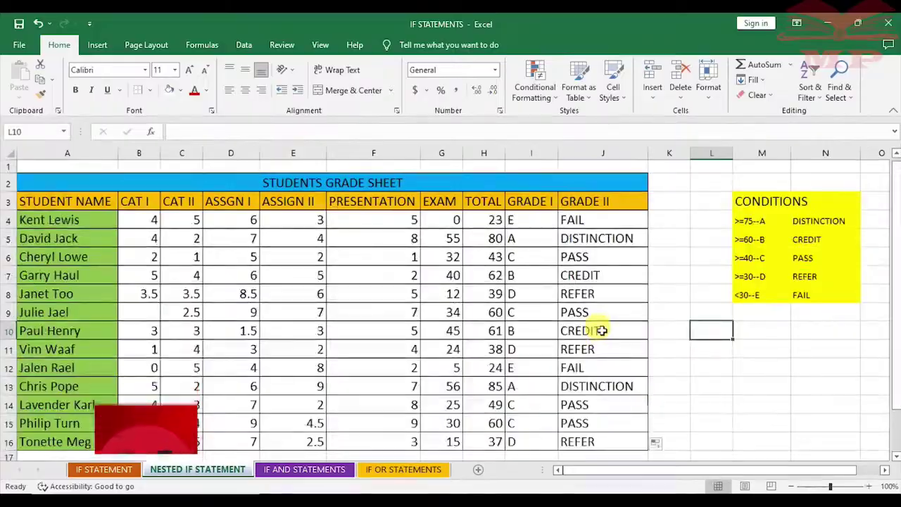
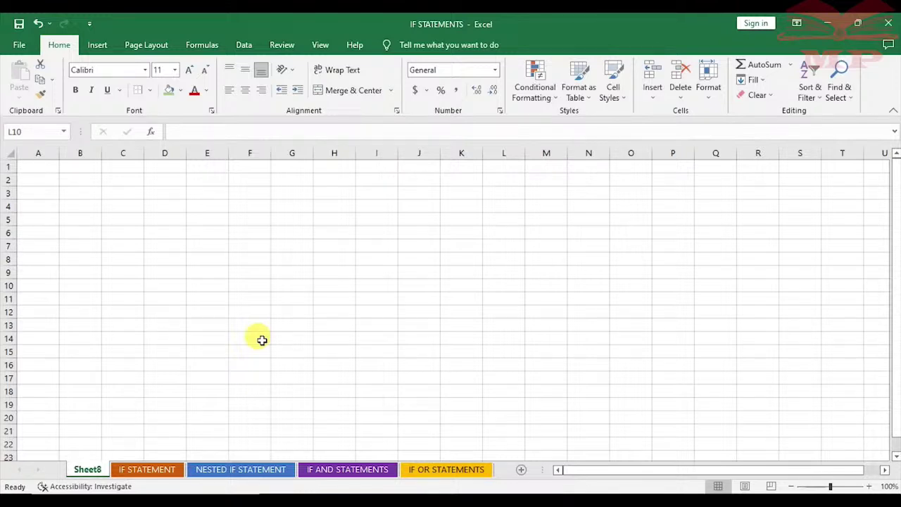
# Delete the blank worksheet Sheet8 from the workbook
pyautogui.click(328, 231)
pyautogui.rightClick(90, 468)
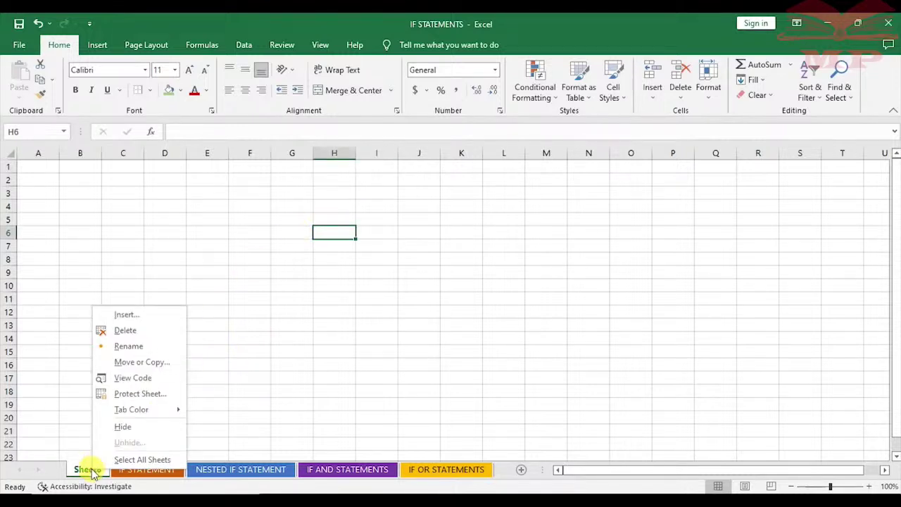
pyautogui.click(127, 330)
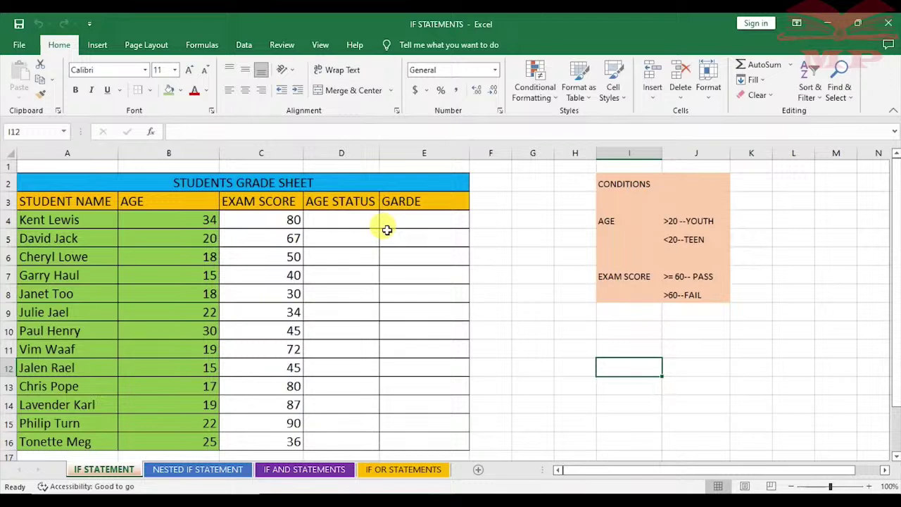
# View the NESTED IF STATEMENT sheet briefly and go back to the IF STATEMENT sheet
pyautogui.click(526, 205)
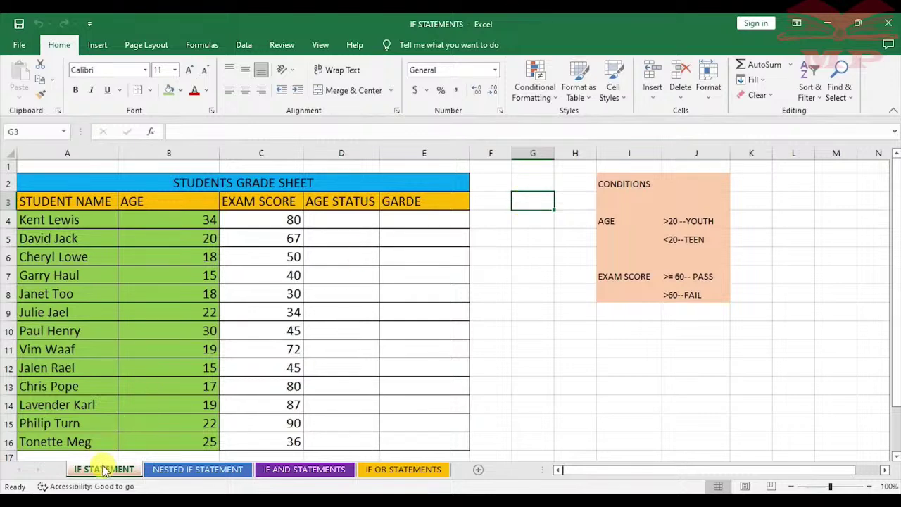
pyautogui.click(173, 470)
pyautogui.click(106, 470)
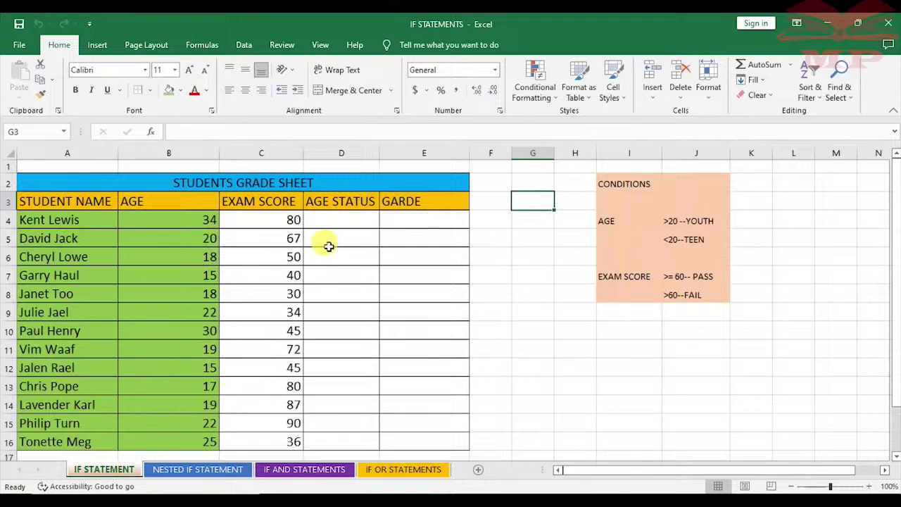
# Widen the AGE STATUS column D slightly and select the merged STUDENTS GRADE SHEET title in A2
pyautogui.click(380, 158)
pyautogui.moveTo(380, 158); pyautogui.dragTo(390, 154)
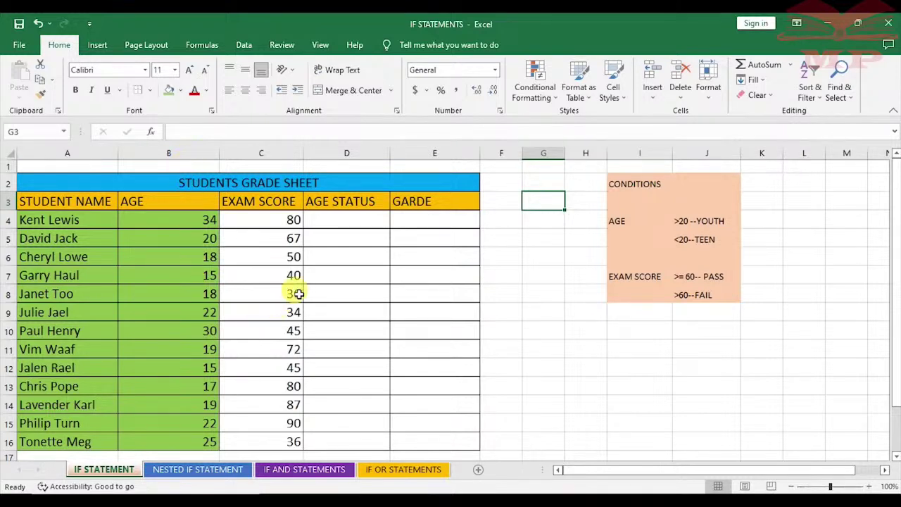
pyautogui.click(24, 182)
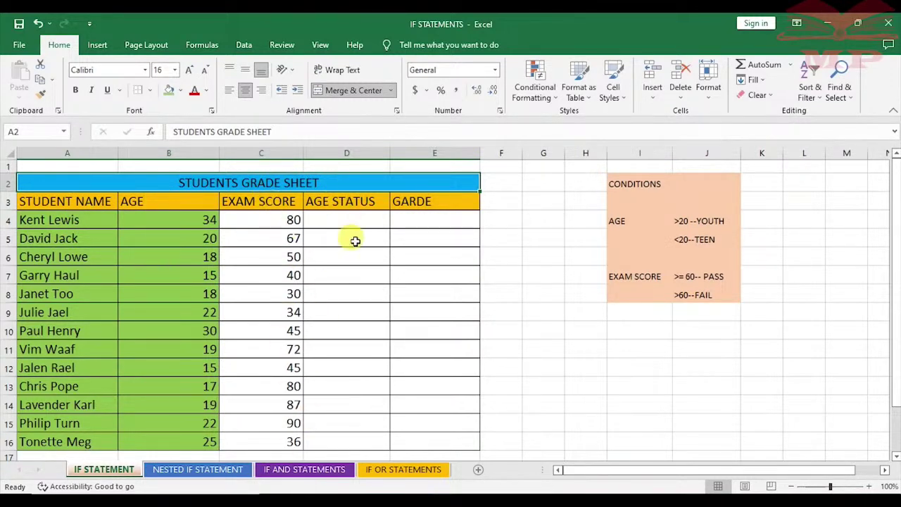
# Correct the misspelled header in E3 of the student table to GRADE
pyautogui.doubleClick(432, 201)
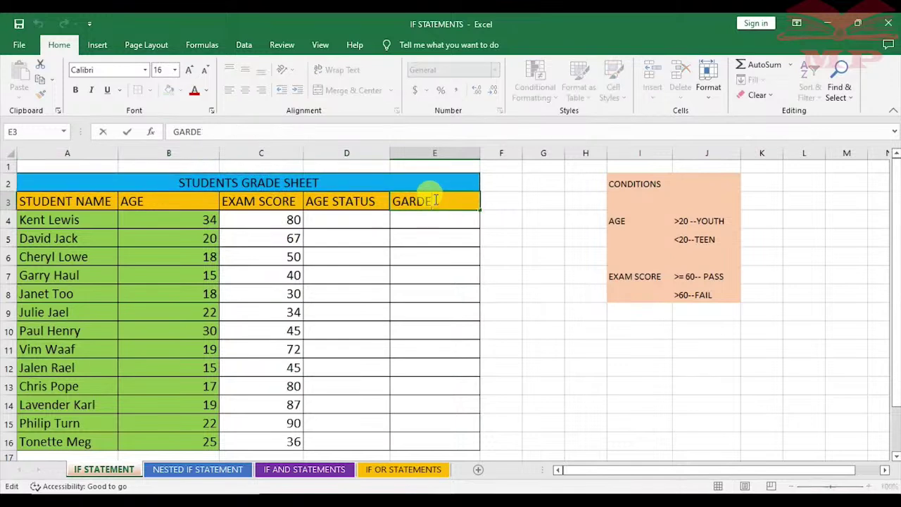
pyautogui.press('BackSpace')
pyautogui.press('BackSpace')
pyautogui.press('BackSpace')
pyautogui.press('BackSpace')
pyautogui.write('RADE')
pyautogui.click(427, 219)
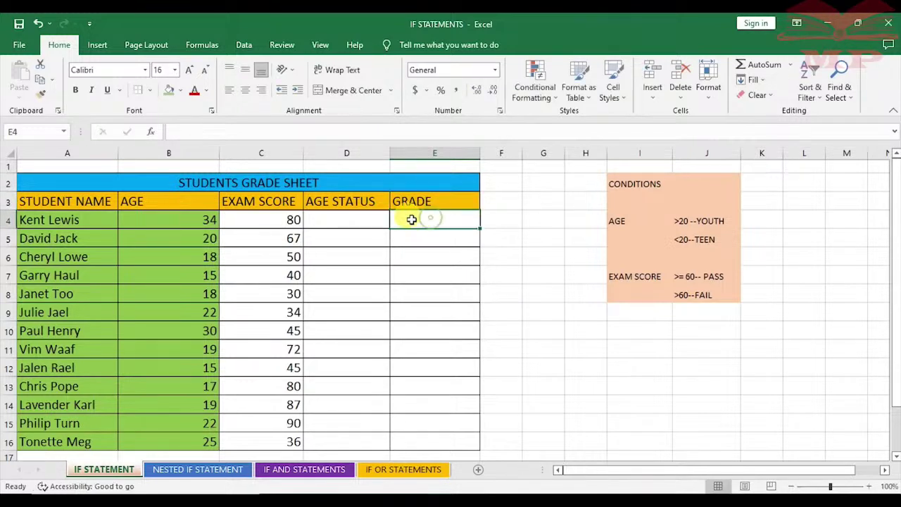
# Change the first AGE condition in J4 to >=20 --YOUTH
pyautogui.click(344, 225)
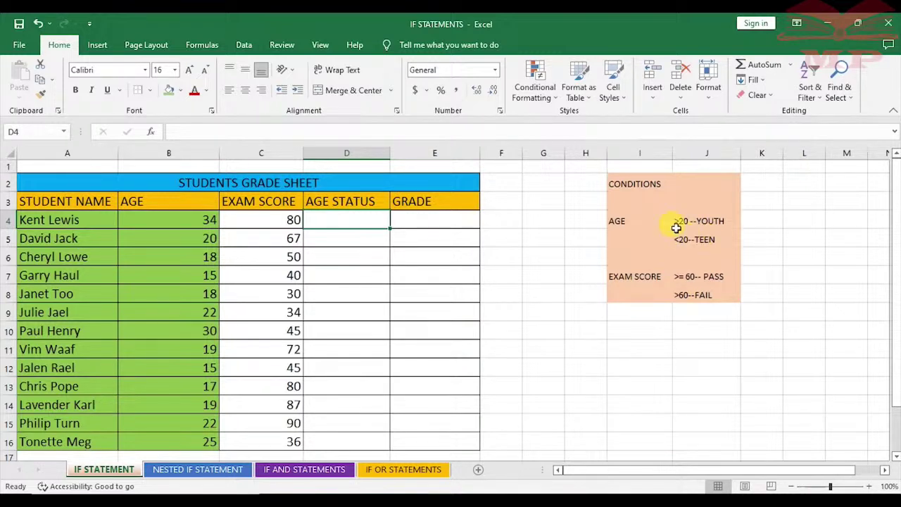
pyautogui.doubleClick(677, 223)
pyautogui.write('=')
pyautogui.click(808, 241)
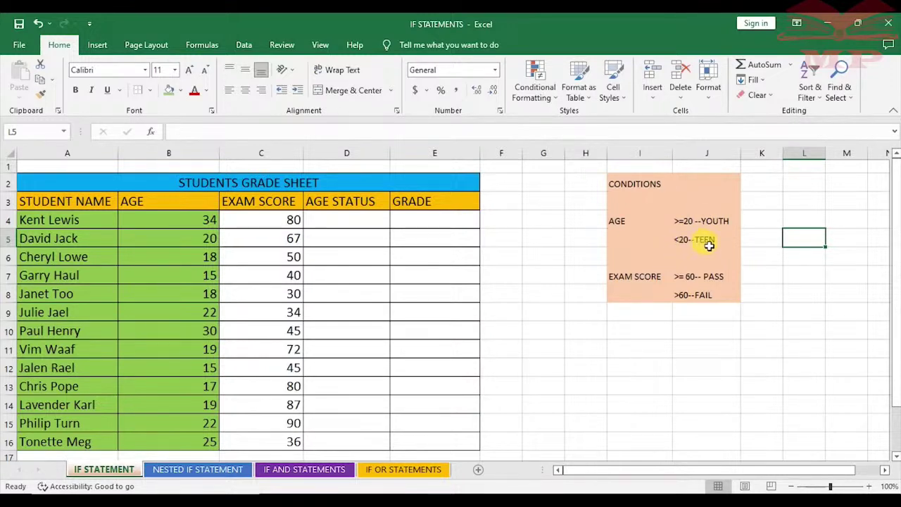
# Remove the green fill from the AGE values in B4:B16
pyautogui.moveTo(190, 220); pyautogui.dragTo(188, 426)
pyautogui.click(181, 91)
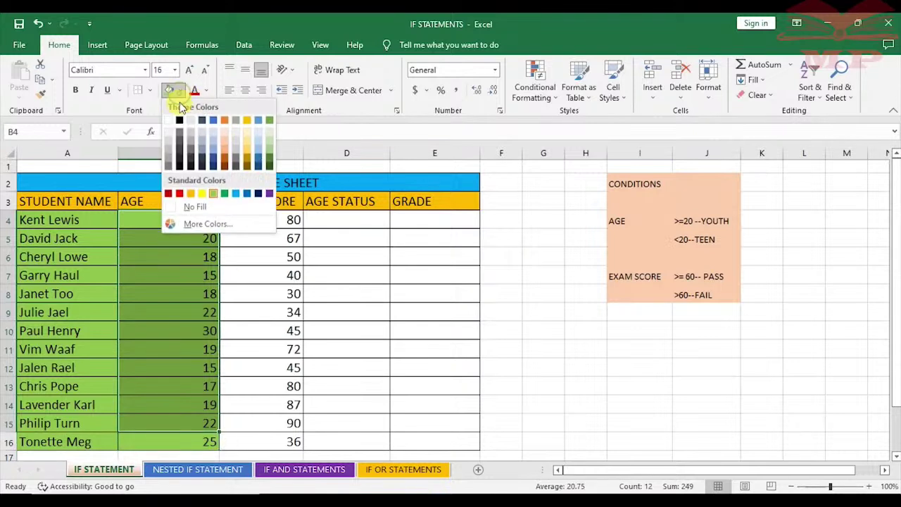
pyautogui.click(188, 207)
pyautogui.click(179, 442)
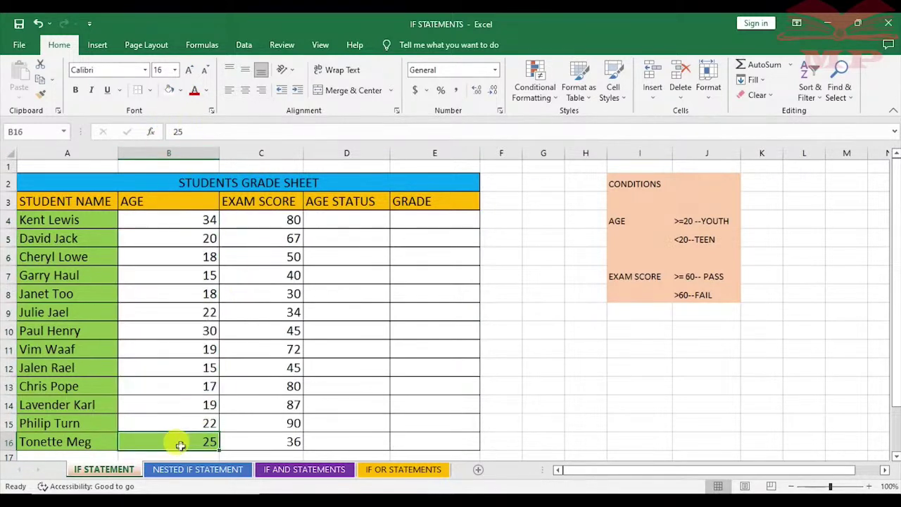
pyautogui.click(181, 92)
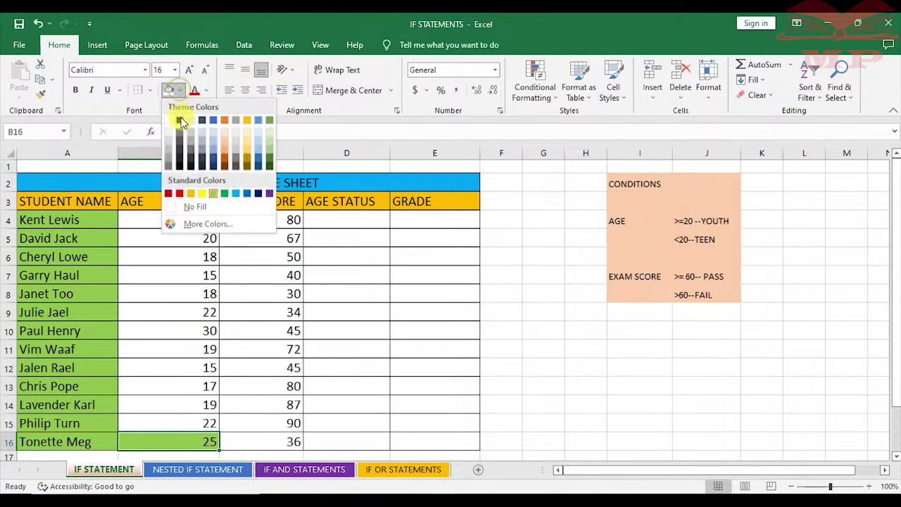
pyautogui.click(188, 206)
# Start an IF formula in the AGE STATUS cell D4 with the logical test B4>=20
pyautogui.click(328, 219)
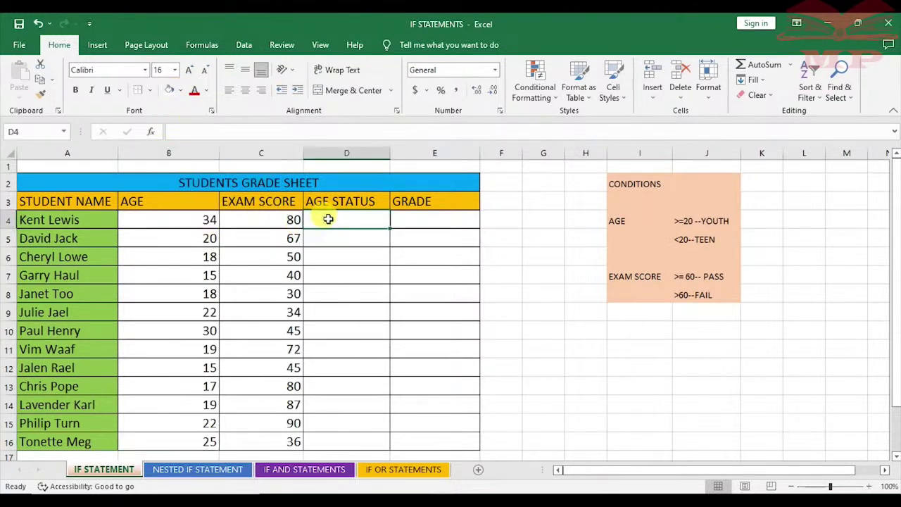
pyautogui.write('=')
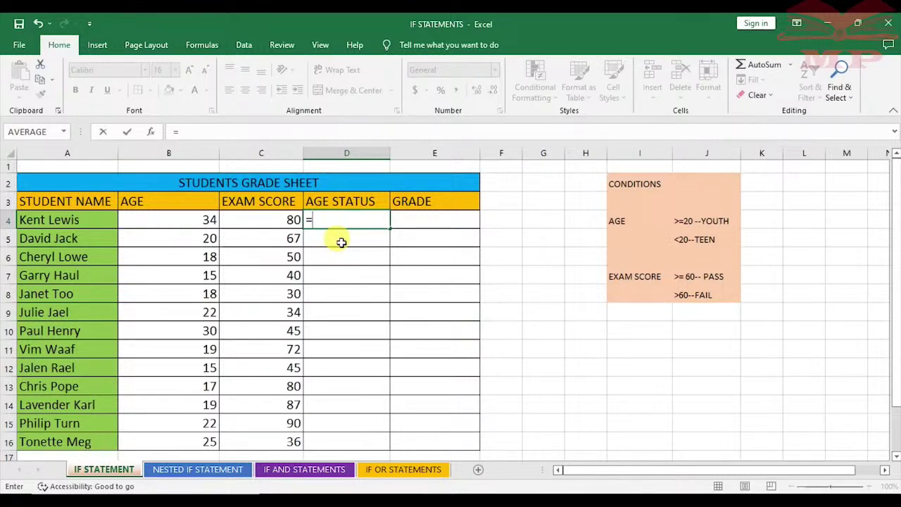
pyautogui.write('IF')
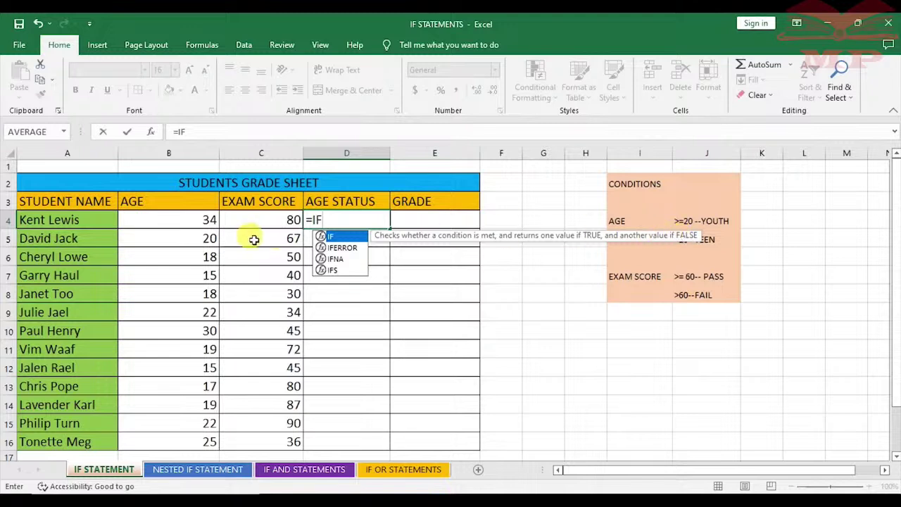
pyautogui.doubleClick(354, 238)
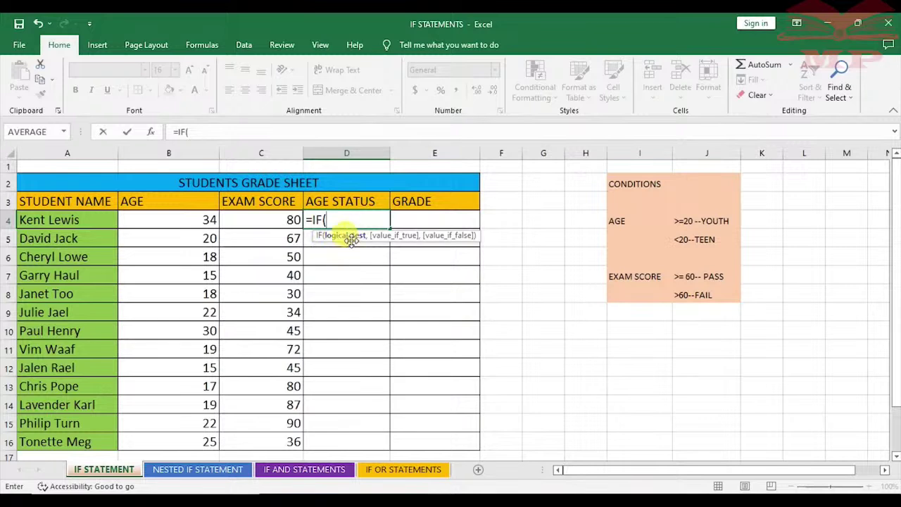
pyautogui.click(183, 220)
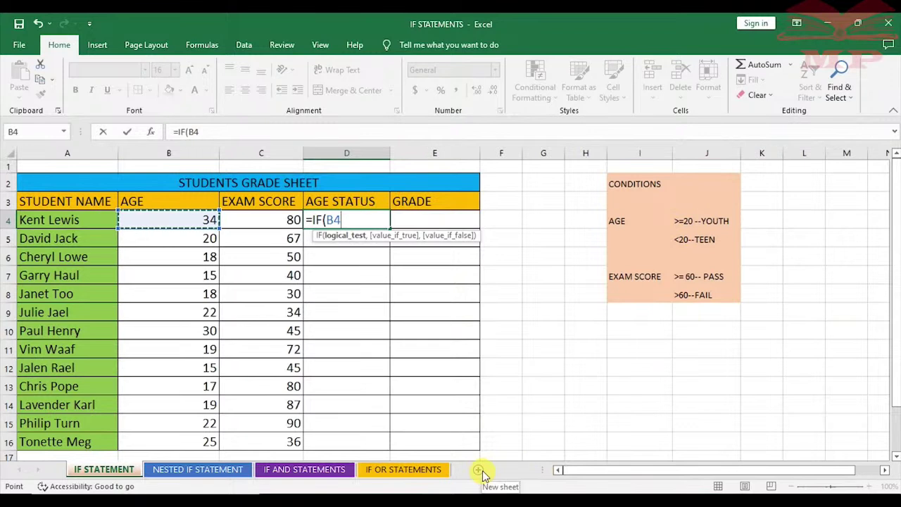
pyautogui.write('>=')
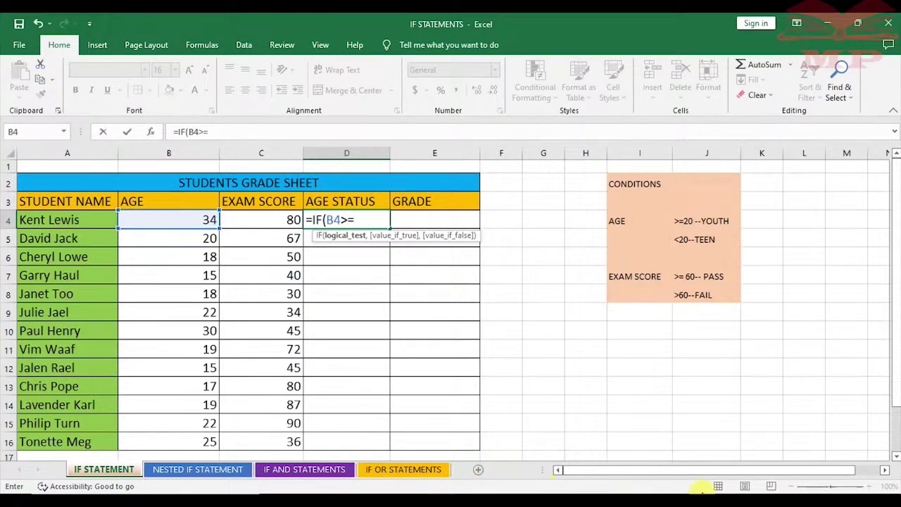
pyautogui.write('20')
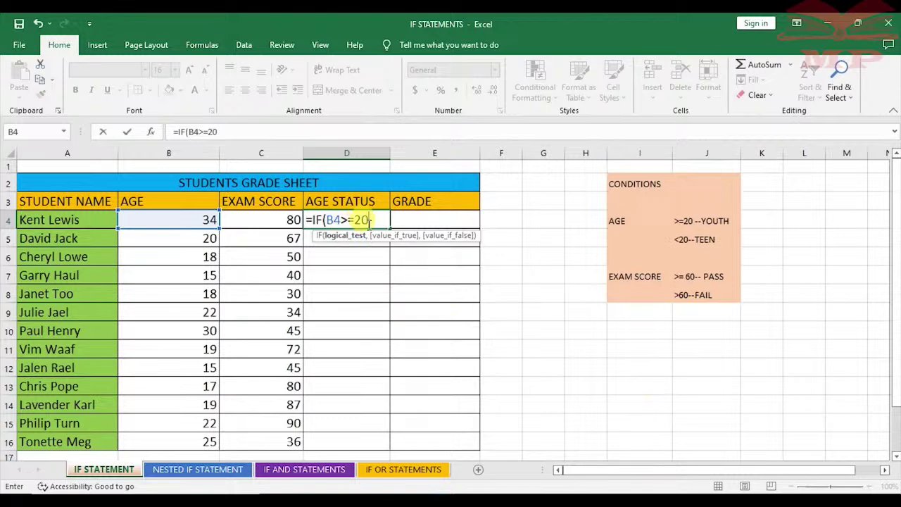
# Complete the D4 formula with "YOUTH" as the true value and "TEEN" as the false value, and enter it
pyautogui.write(',')
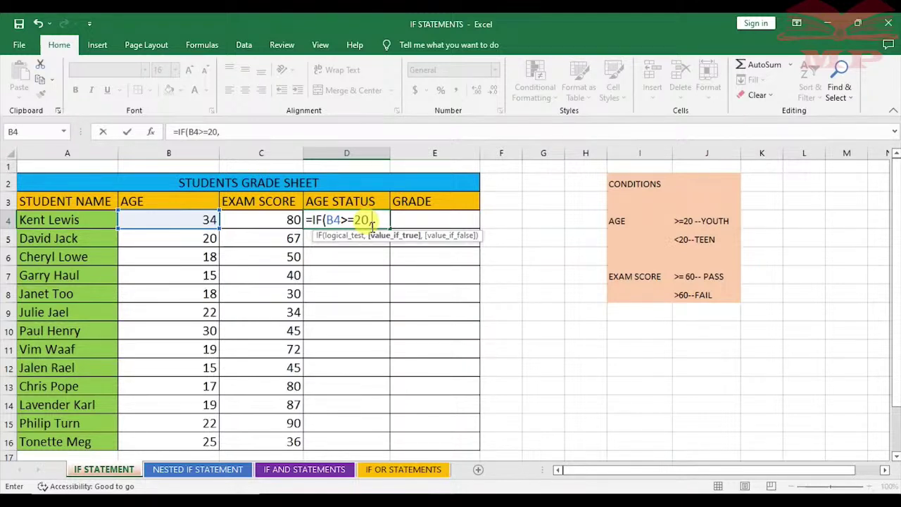
pyautogui.write('"YOUT')
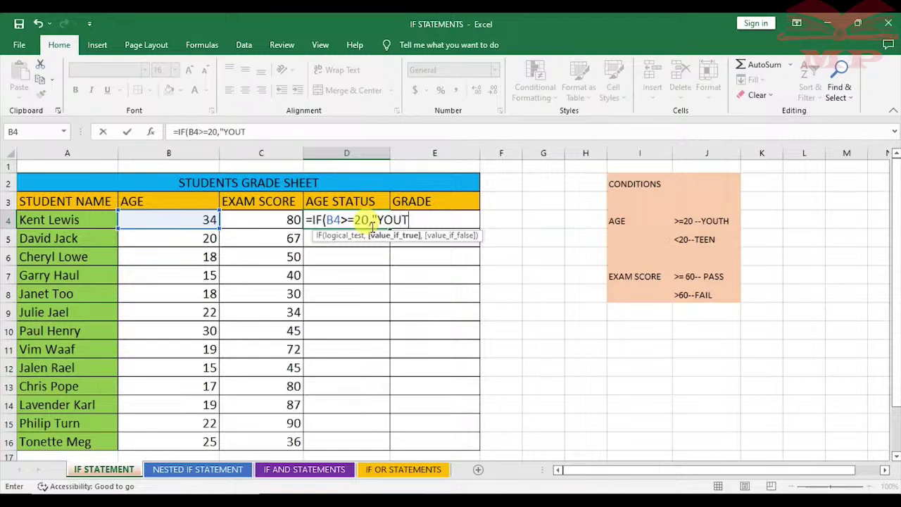
pyautogui.write('H"M,')
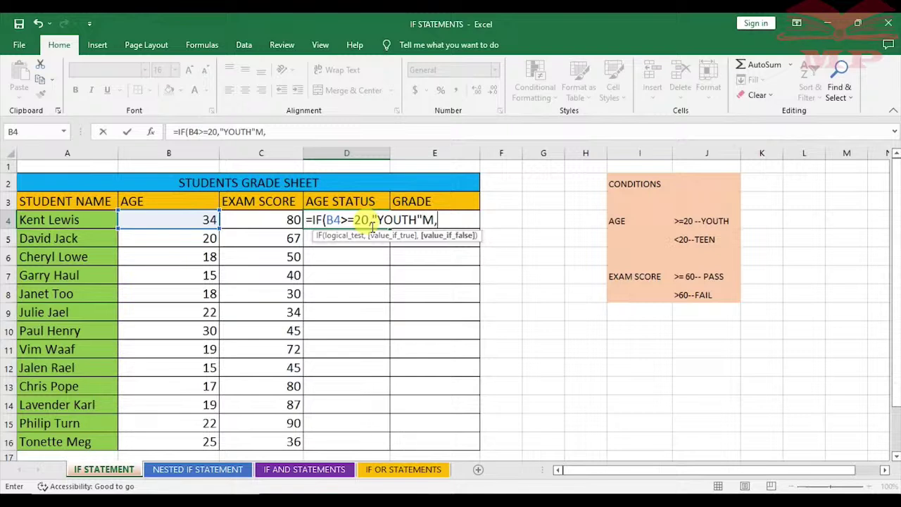
pyautogui.press('BackSpace')
pyautogui.press('BackSpace')
pyautogui.write(',')
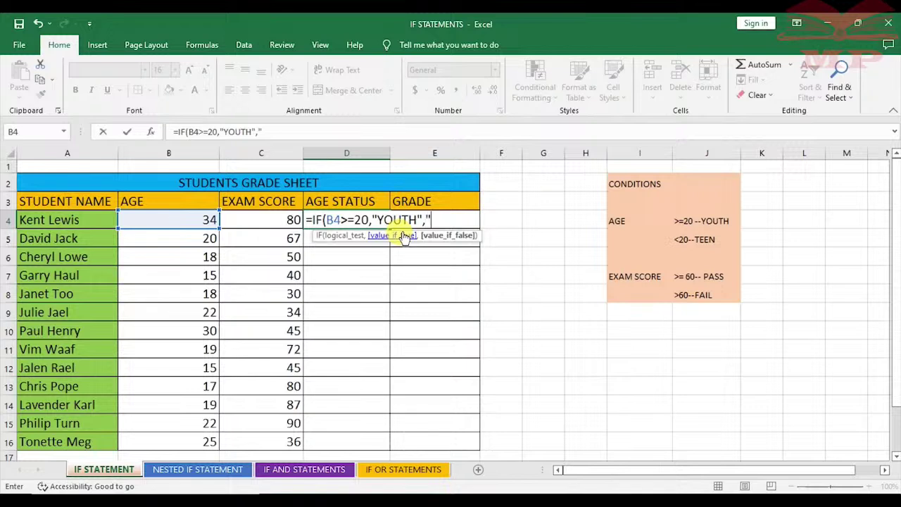
pyautogui.write('"TEEN')
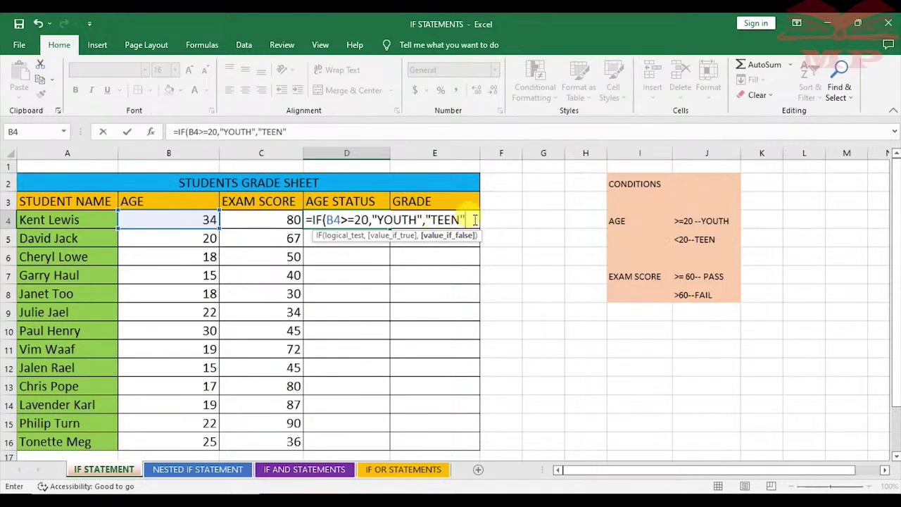
pyautogui.write(')')
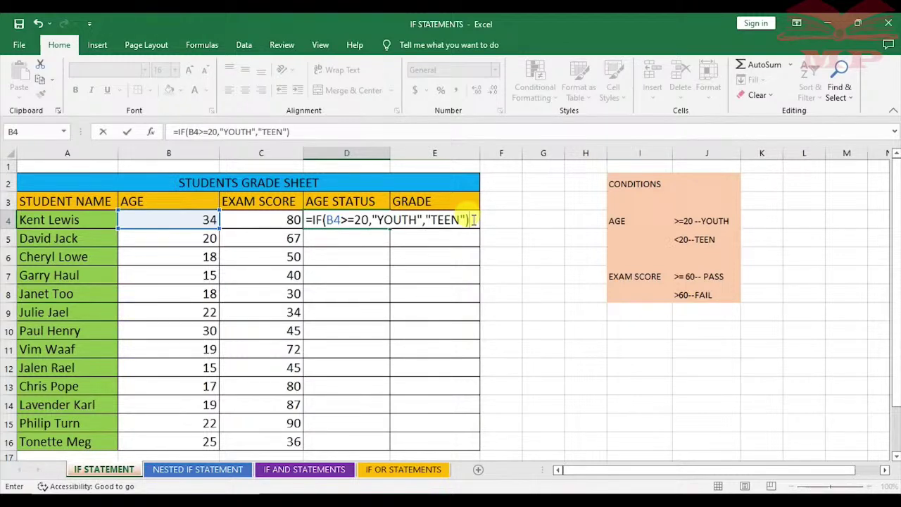
pyautogui.press('Return')
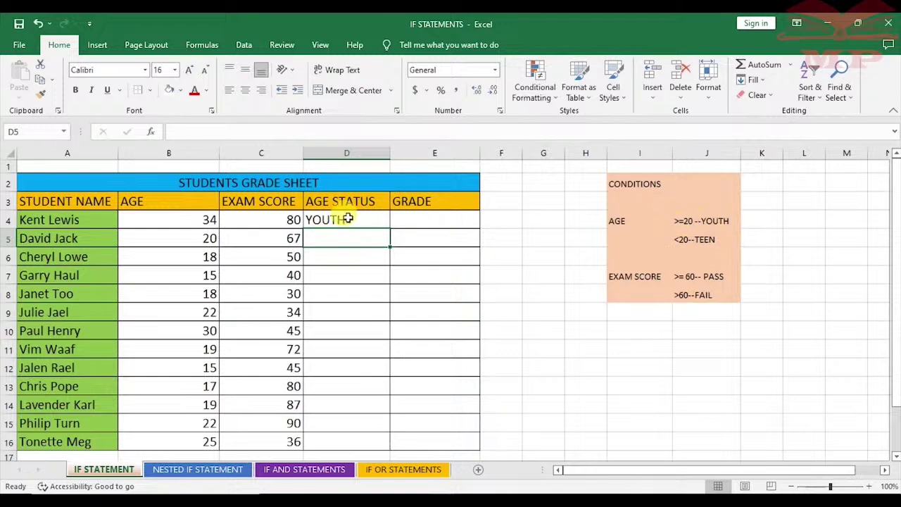
# Fill the AGE STATUS formula from D4 down to D16 and deselect the range
pyautogui.click(346, 219)
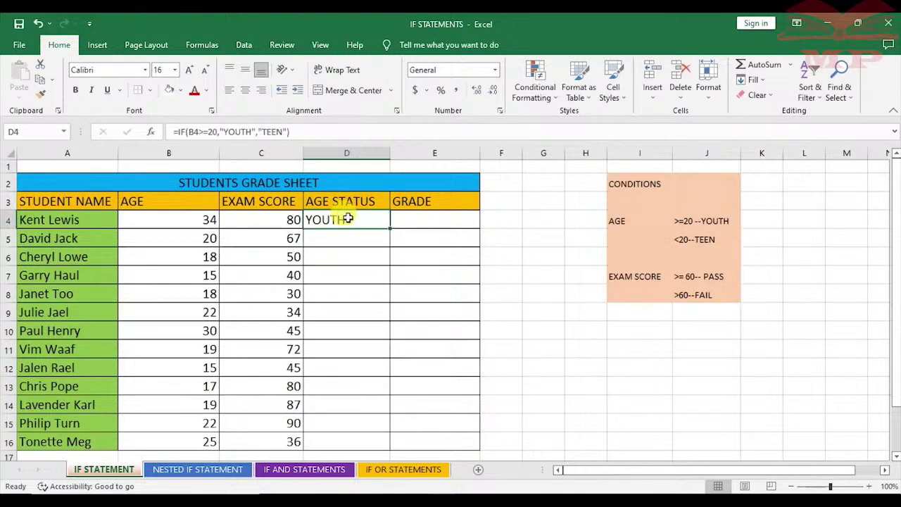
pyautogui.moveTo(390, 229); pyautogui.dragTo(367, 446)
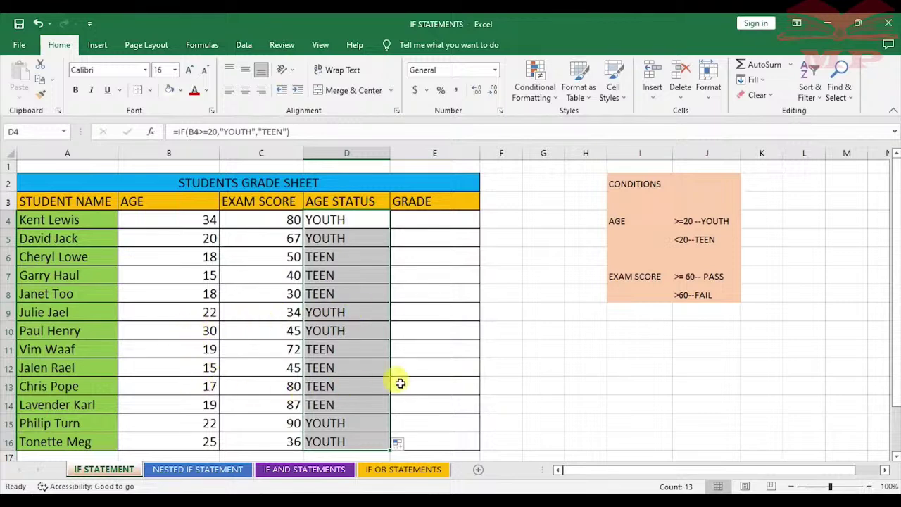
pyautogui.scroll(-1, 382, 364)
pyautogui.scroll(1, 380, 361)
pyautogui.scroll(1, 381, 362)
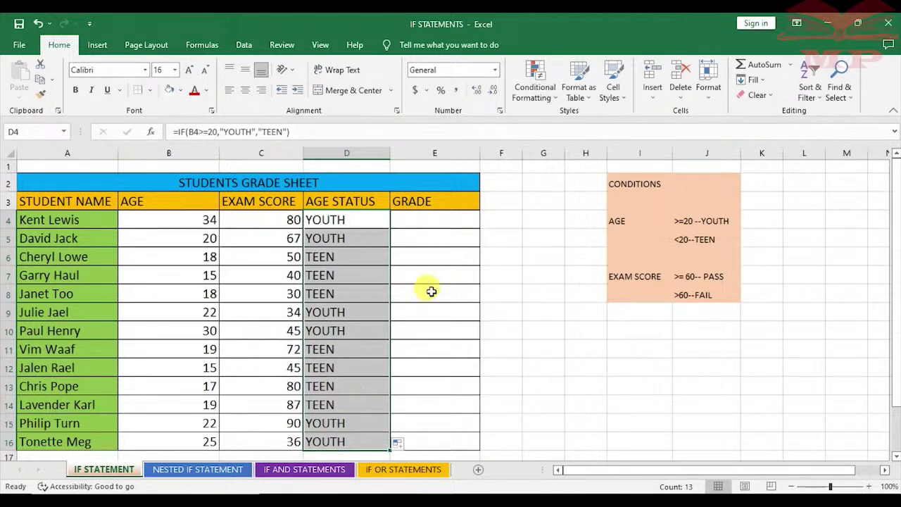
pyautogui.click(503, 259)
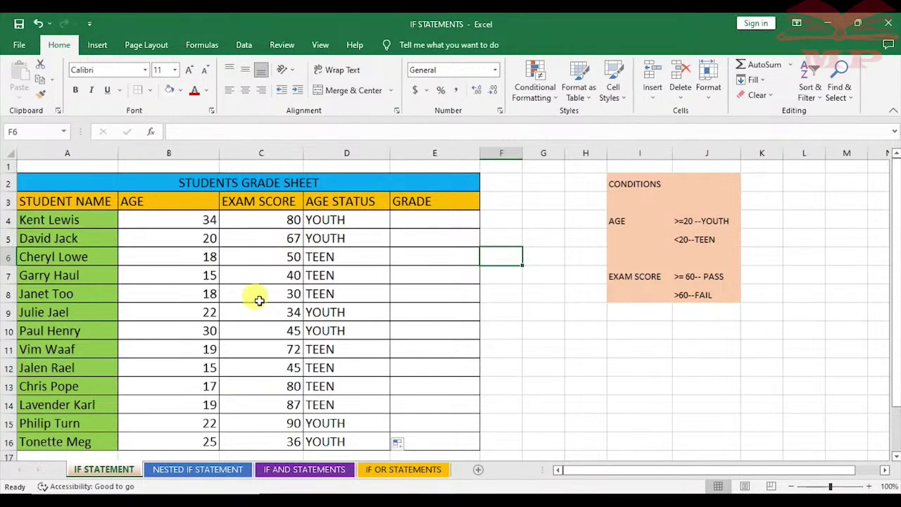
# Change the second EXAM SCORE condition in J8 to <60--FAIL
pyautogui.moveTo(628, 268); pyautogui.dragTo(708, 287)
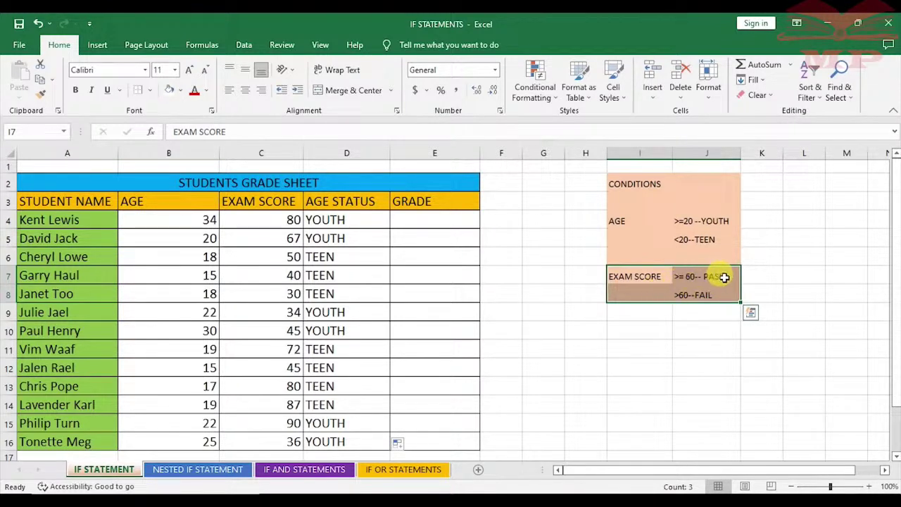
pyautogui.click(681, 295)
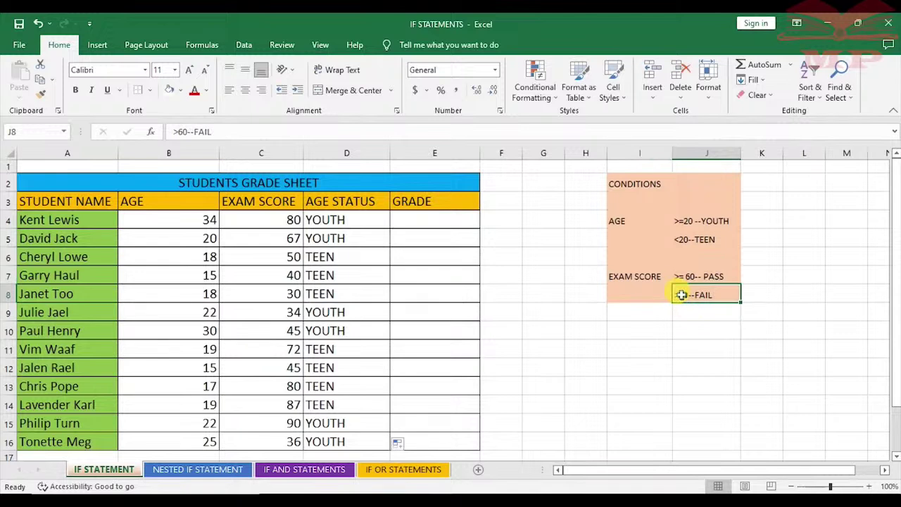
pyautogui.doubleClick(682, 295)
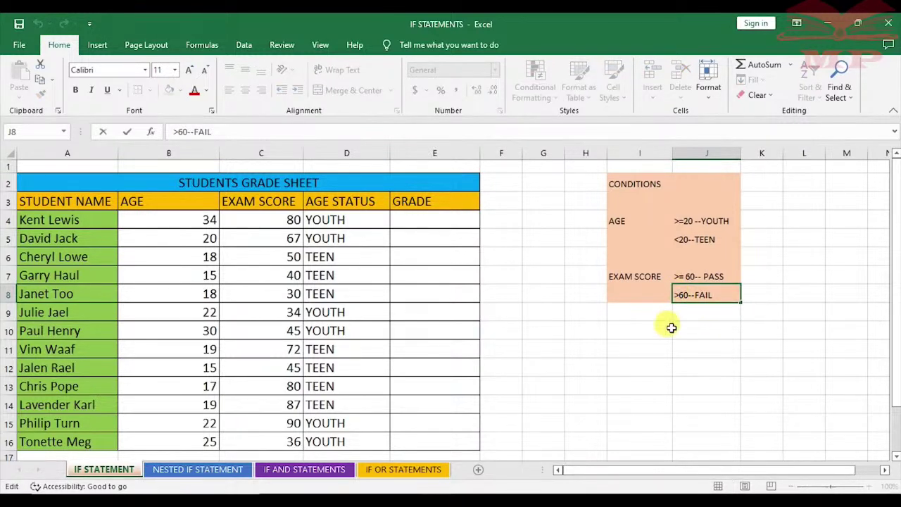
pyautogui.press('BackSpace')
pyautogui.write('<')
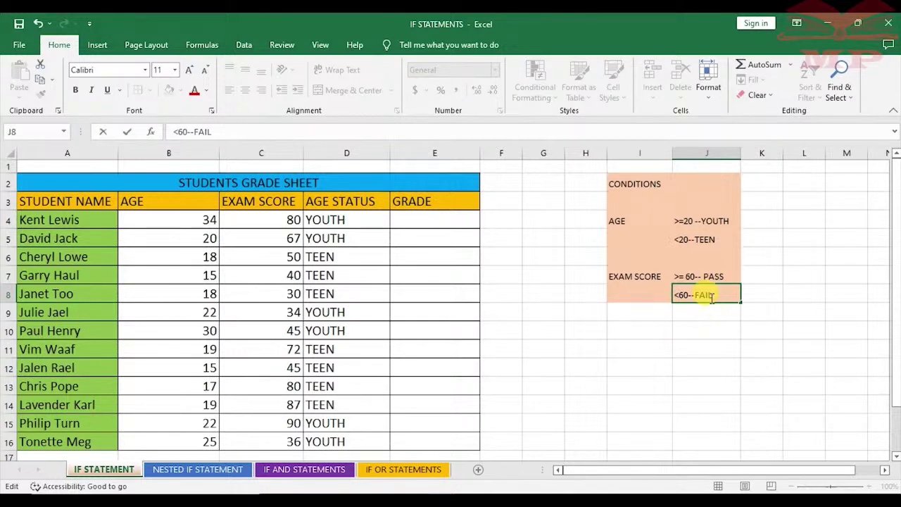
# Start an IF formula in the GRADE cell E4 that refers to the exam score in C4
pyautogui.click(435, 223)
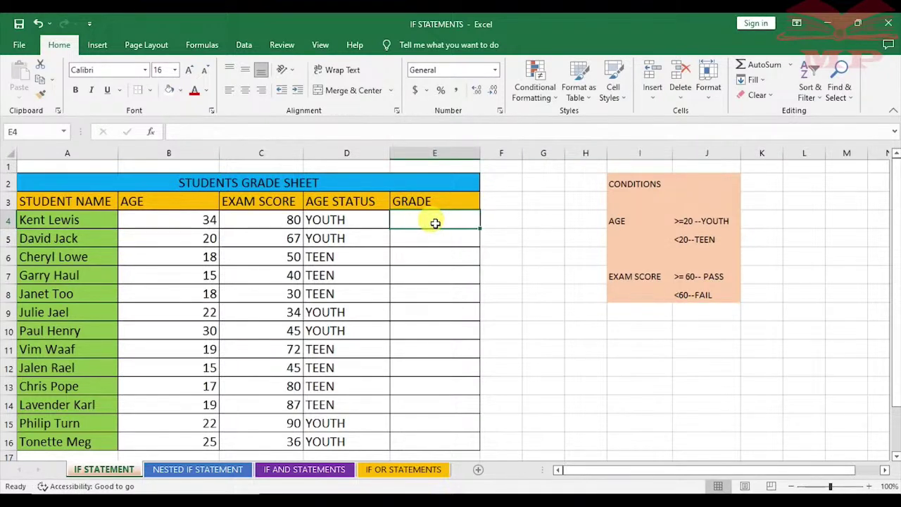
pyautogui.write('=')
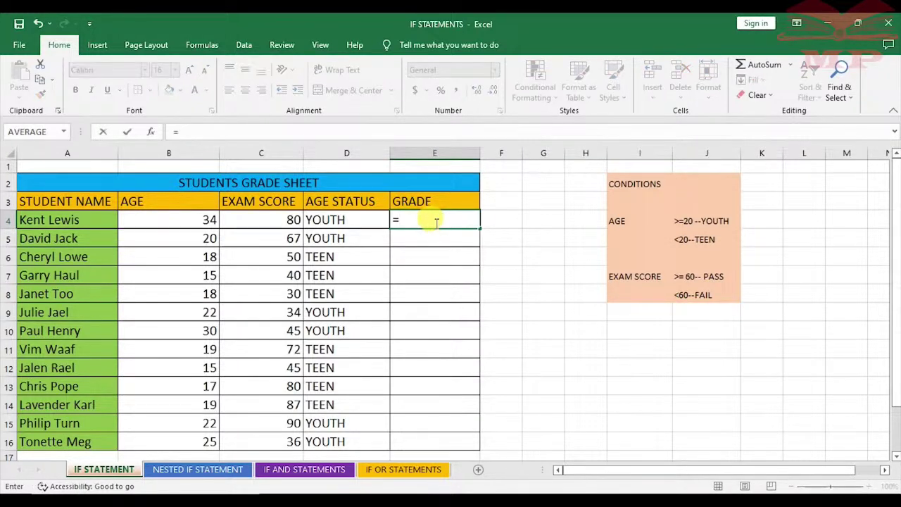
pyautogui.write('IF')
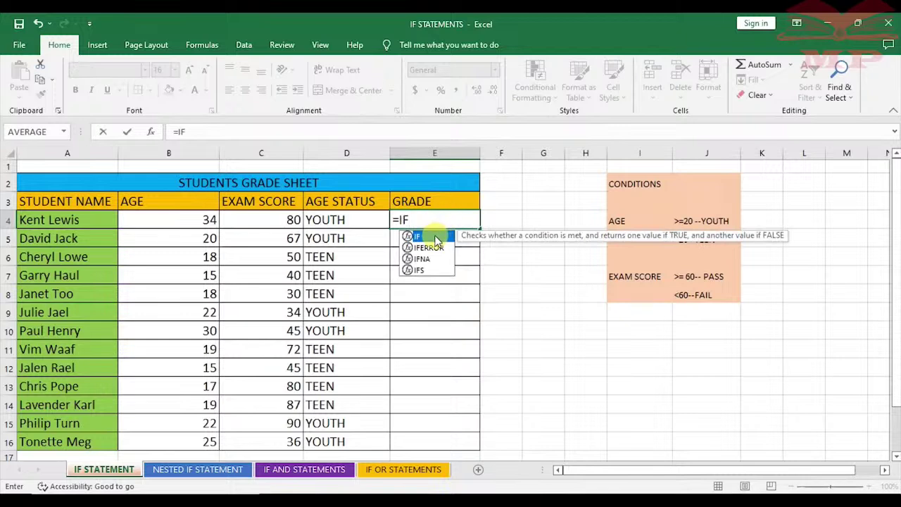
pyautogui.doubleClick(436, 240)
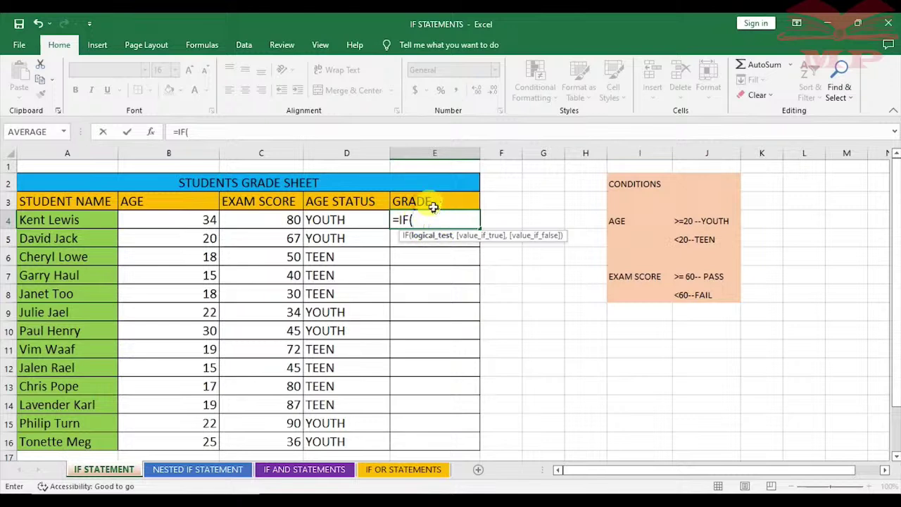
pyautogui.click(279, 221)
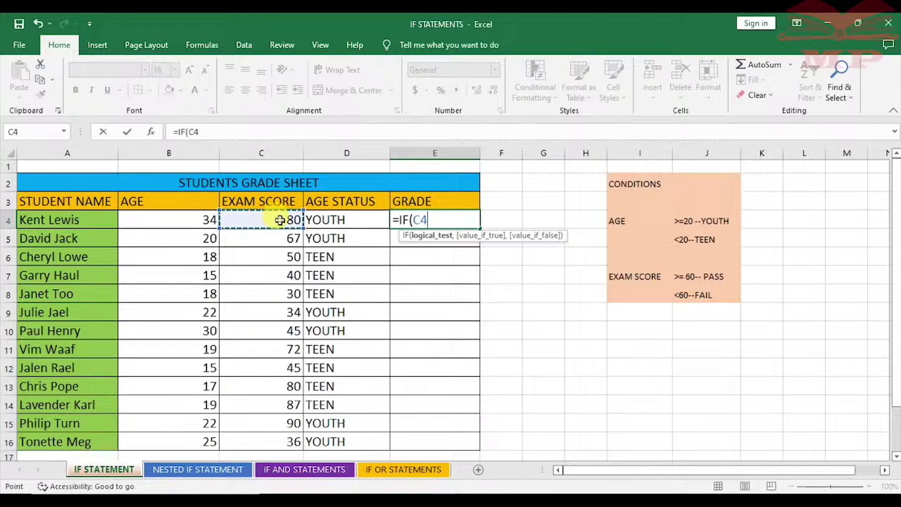
pyautogui.press('BackSpace')
pyautogui.press('BackSpace')
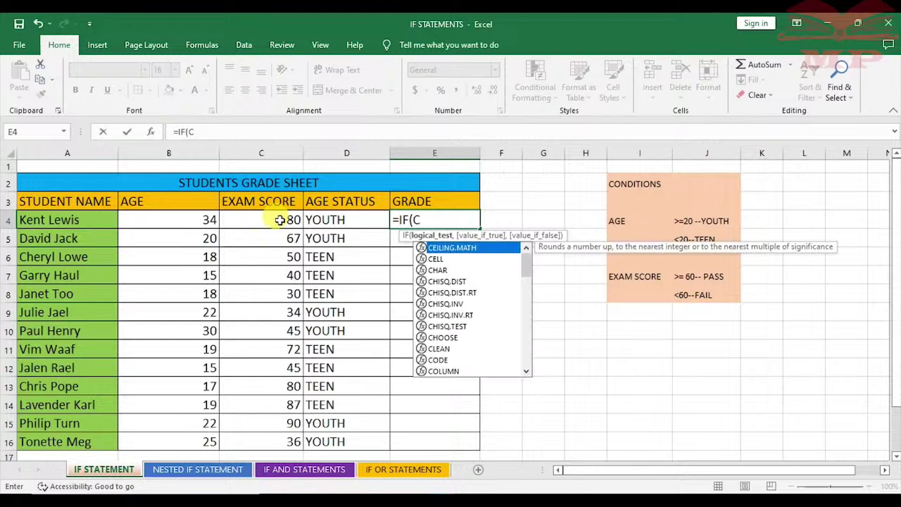
pyautogui.write('4')
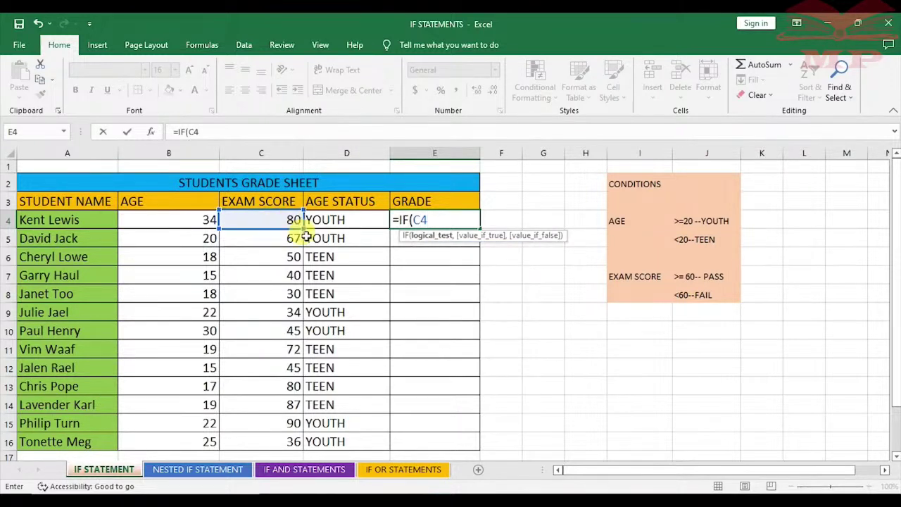
# Try to complete the E4 formula as =IF(C4,>=60,"PASS","FAIL") and enter it
pyautogui.write(',')
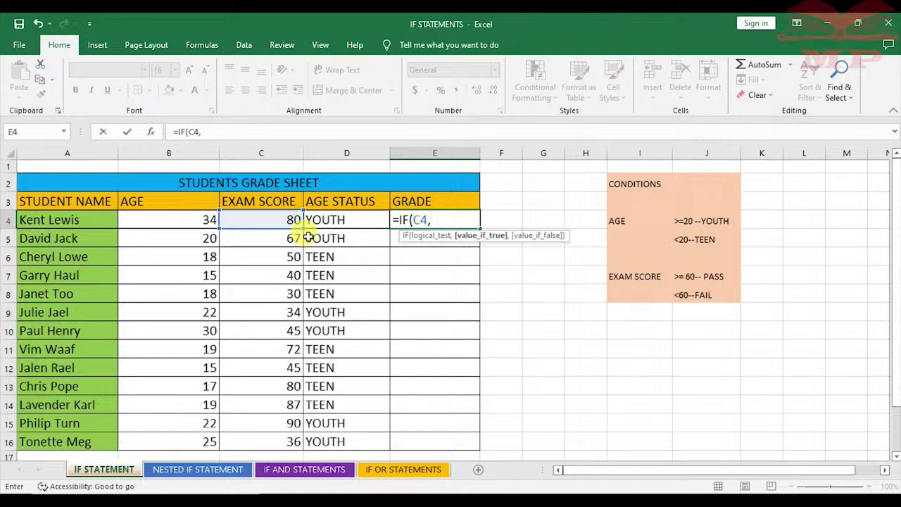
pyautogui.write('>=')
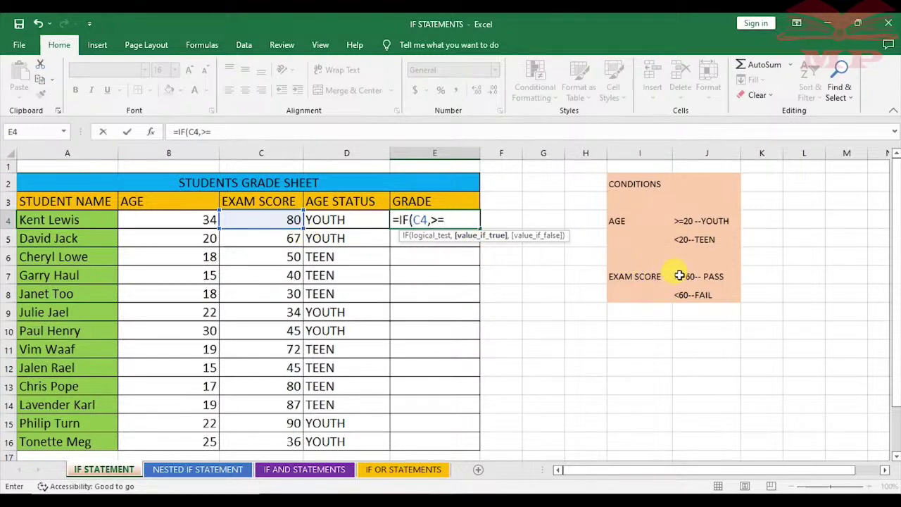
pyautogui.write('60,')
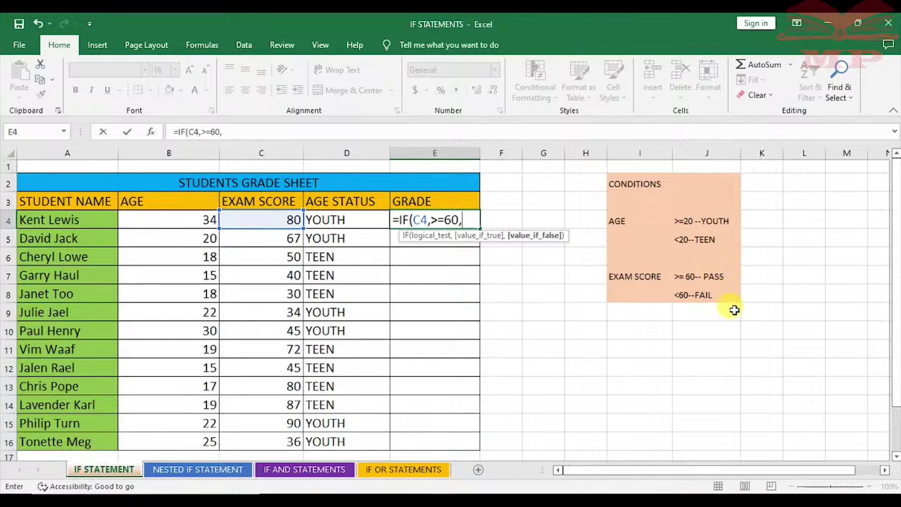
pyautogui.write('"PASS')
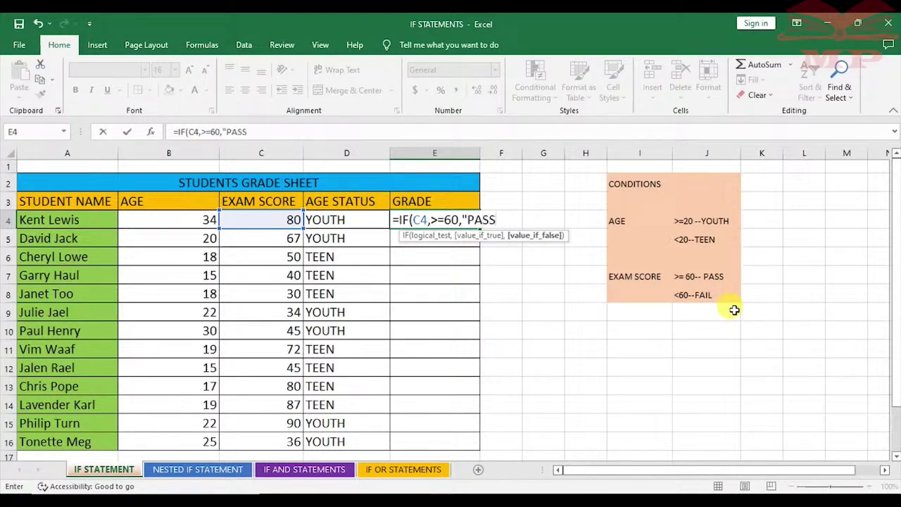
pyautogui.write('","FAIL')
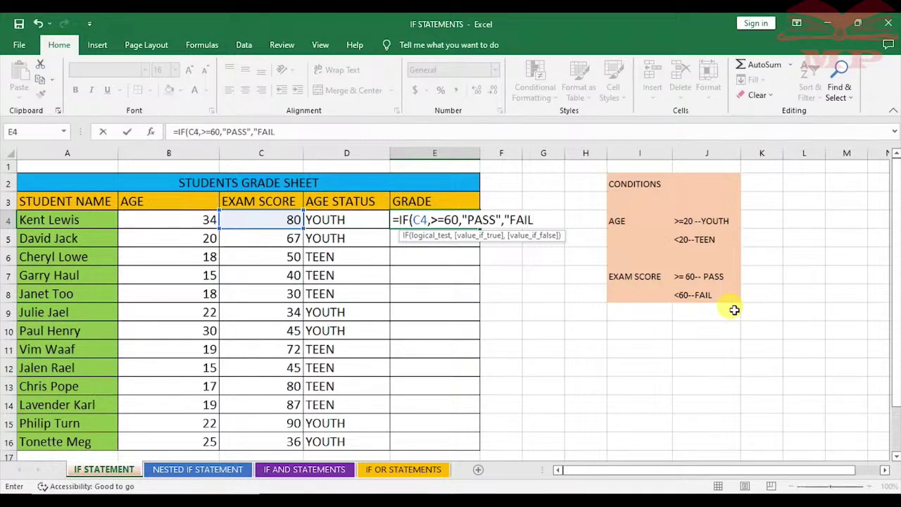
pyautogui.write(')')
pyautogui.click(535, 219)
pyautogui.write('"')
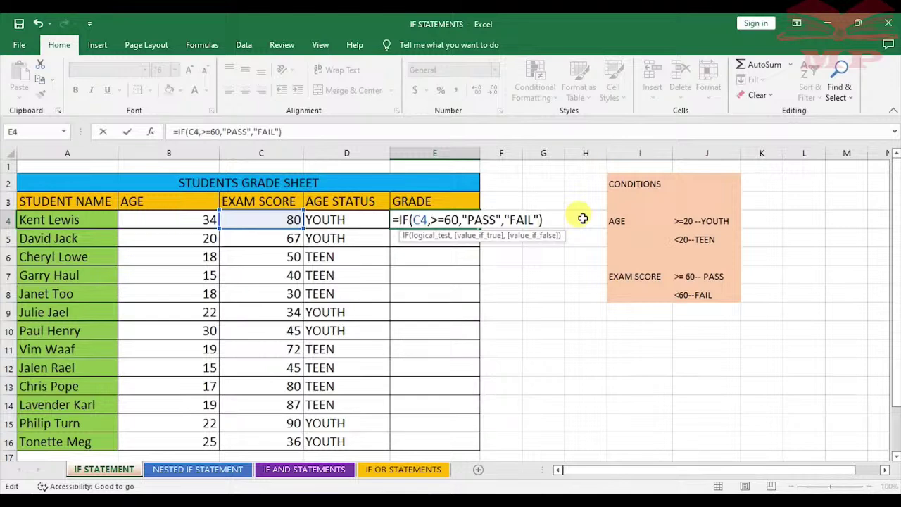
pyautogui.press('Return')
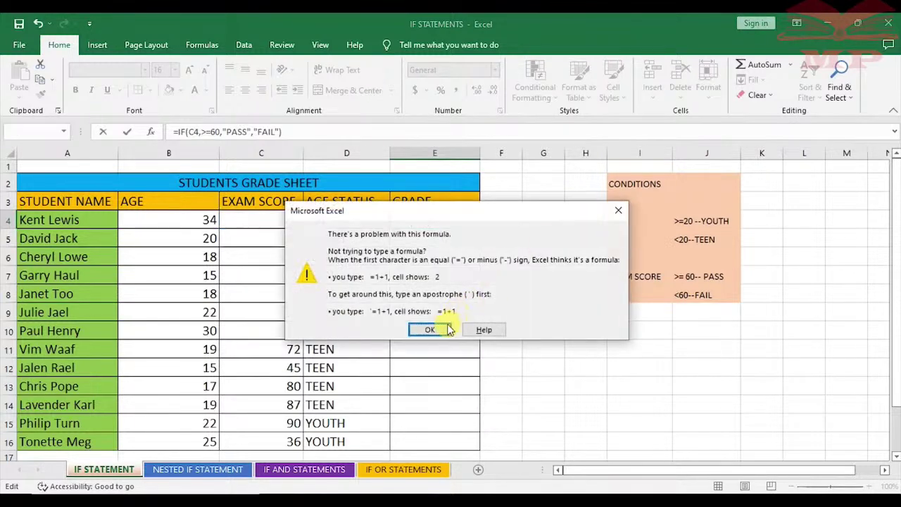
pyautogui.click(433, 330)
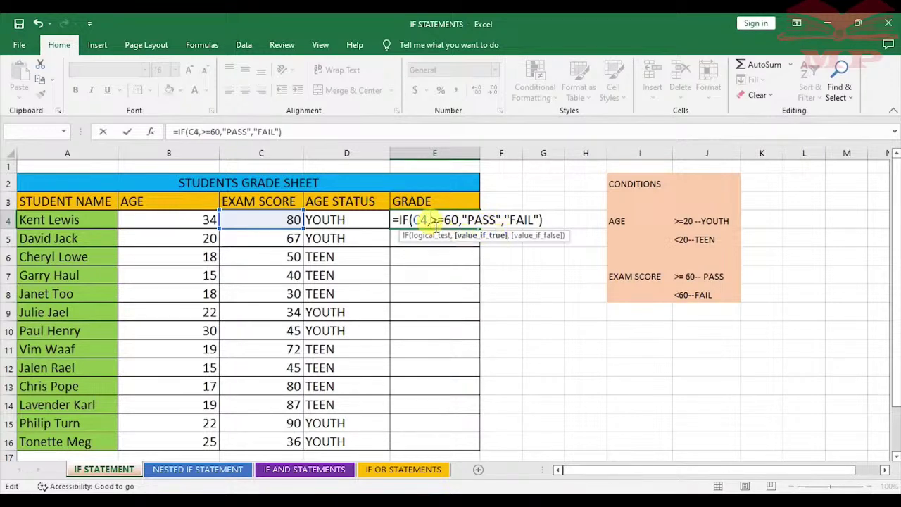
# Try to reinsert the C4 reference as the logical test in the E4 formula and enter it again
pyautogui.click(433, 236)
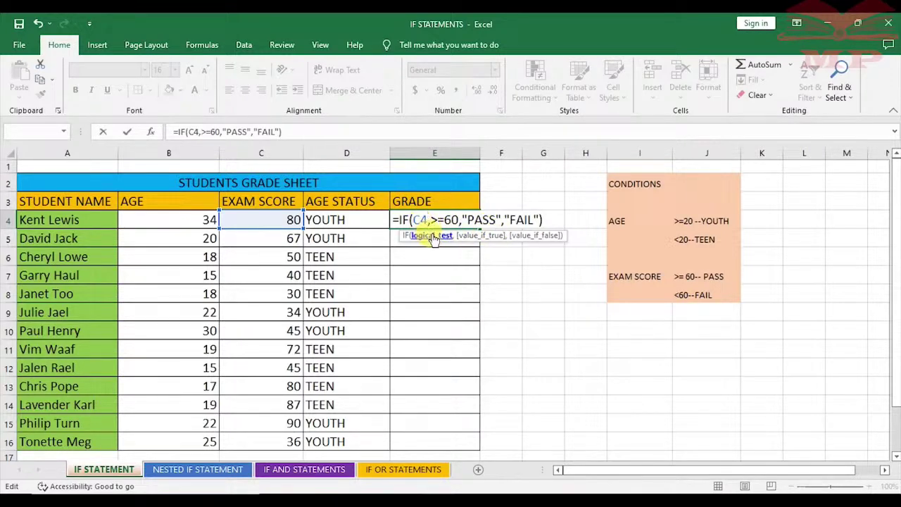
pyautogui.press('BackSpace')
pyautogui.press('BackSpace')
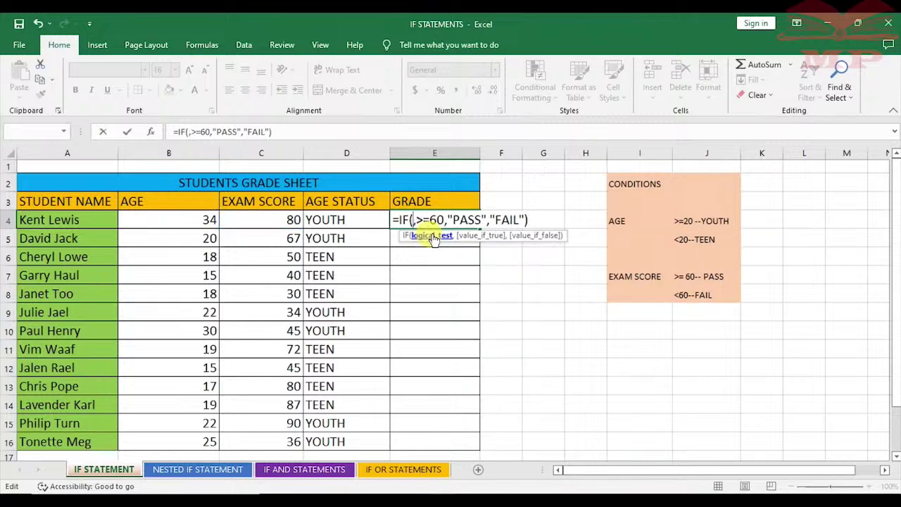
pyautogui.click(291, 219)
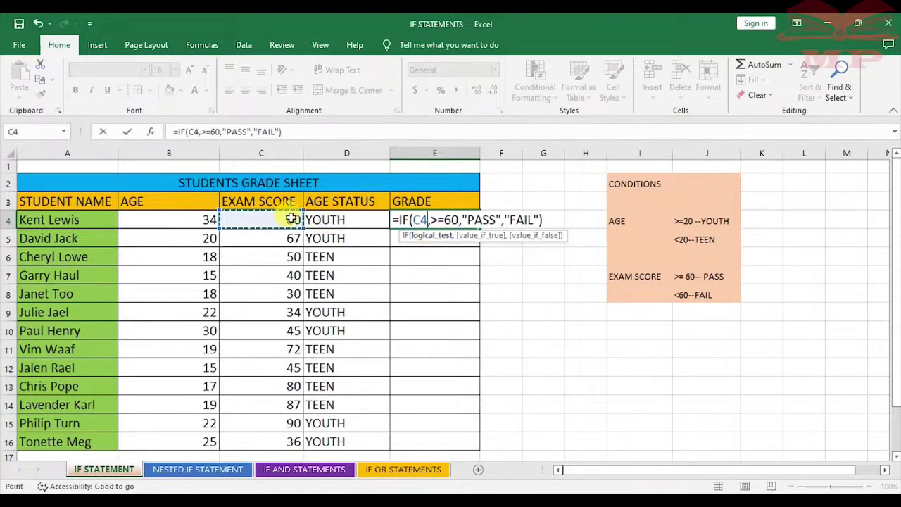
pyautogui.press('Return')
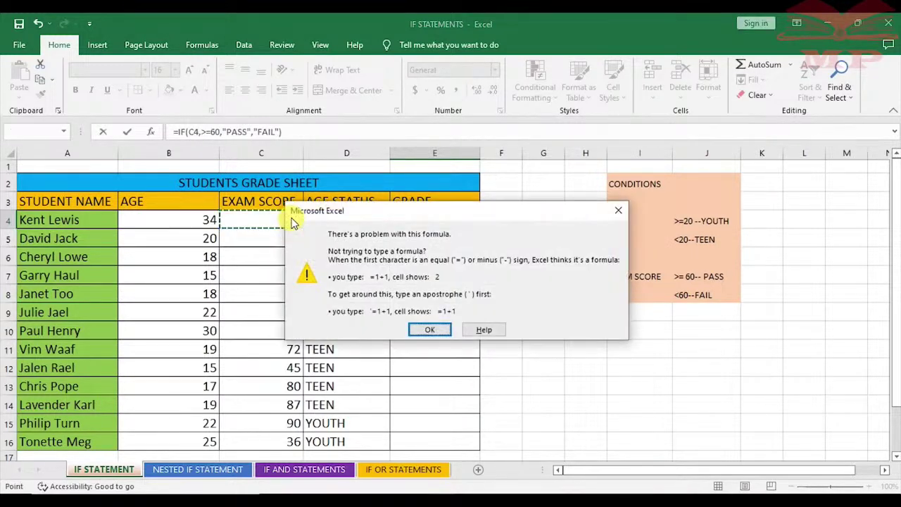
pyautogui.click(428, 331)
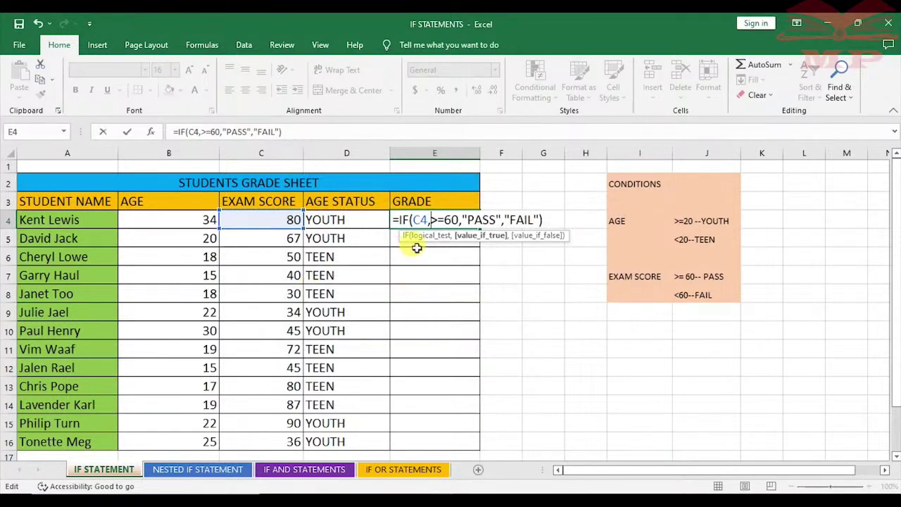
# Erase the E4 formula's condition and result values back to =IF(C4, for re-entry
pyautogui.press('BackSpace')
pyautogui.press('BackSpace')
pyautogui.press('BackSpace')
pyautogui.press('BackSpace')
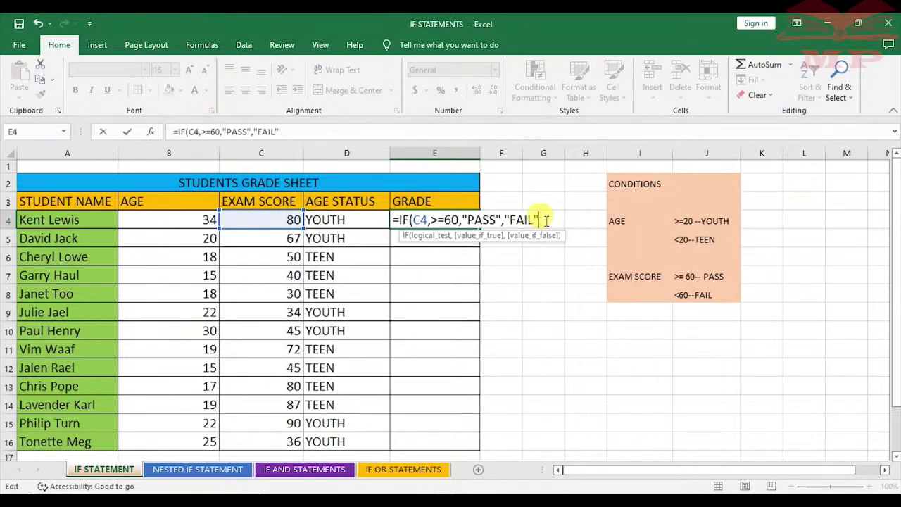
pyautogui.press('BackSpace')
pyautogui.press('BackSpace')
pyautogui.press('BackSpace')
pyautogui.press('BackSpace')
pyautogui.press('BackSpace')
pyautogui.press('BackSpace')
pyautogui.press('BackSpace')
pyautogui.press('BackSpace')
pyautogui.press('BackSpace')
pyautogui.press('BackSpace')
pyautogui.press('BackSpace')
pyautogui.press('BackSpace')
pyautogui.press('BackSpace')
pyautogui.press('BackSpace')
pyautogui.press('BackSpace')
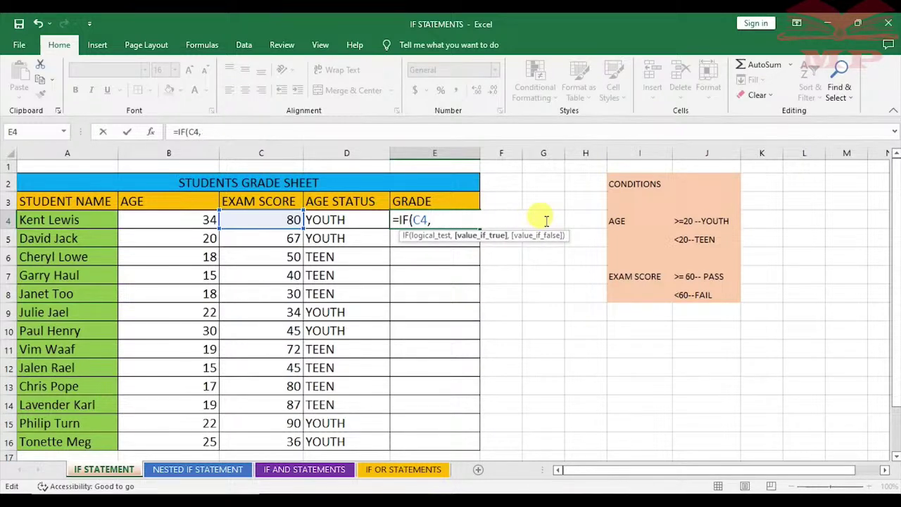
# Complete the E4 formula as =IF(C4>=60,"PASS","FAIL"), with no comma between C4 and >=60, and enter it
pyautogui.write('>=60,')
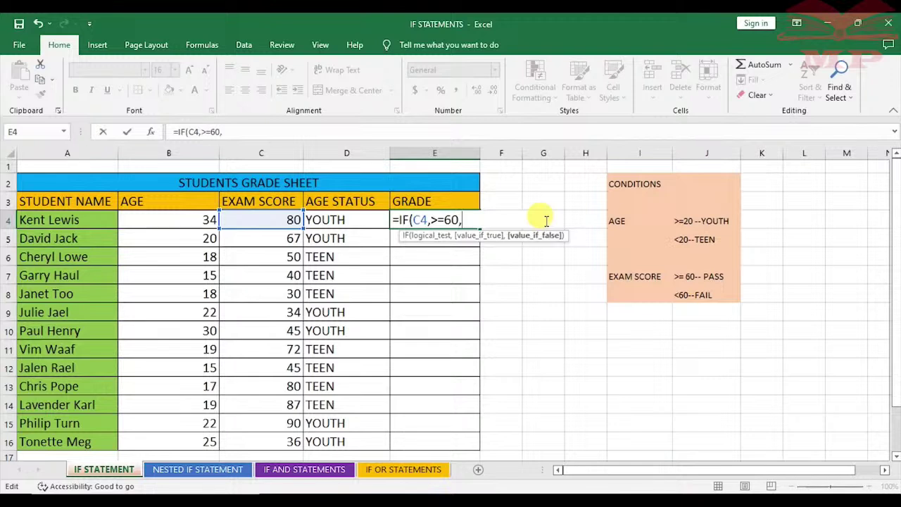
pyautogui.write('"PASS",')
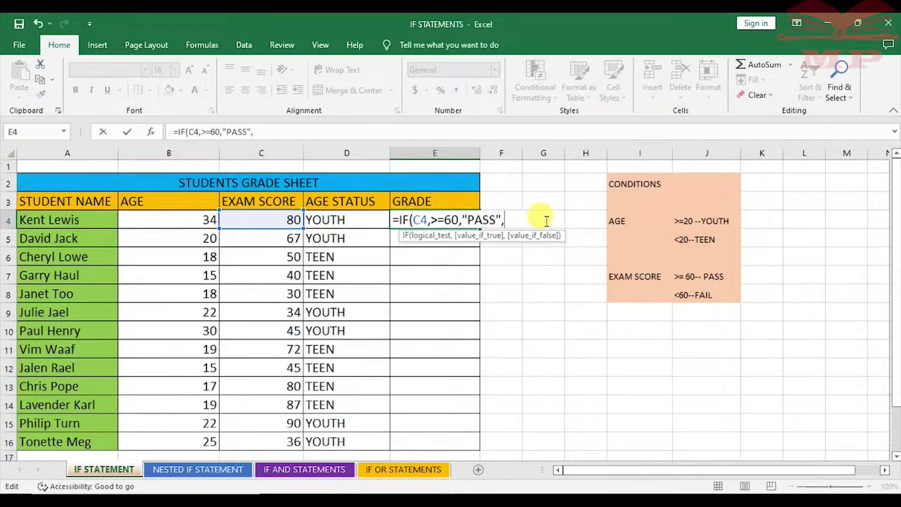
pyautogui.write('"')
pyautogui.write('FAIL')
pyautogui.write(')')
pyautogui.press('Return')
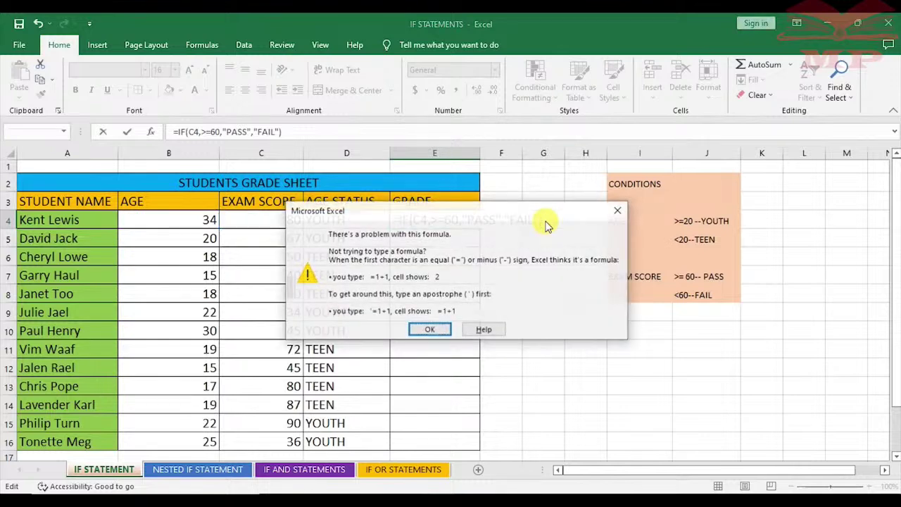
pyautogui.click(431, 332)
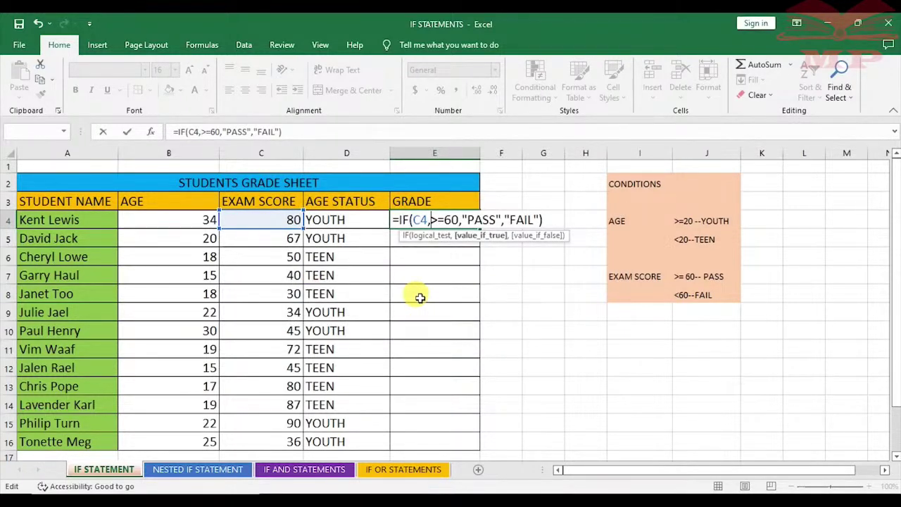
pyautogui.press('BackSpace')
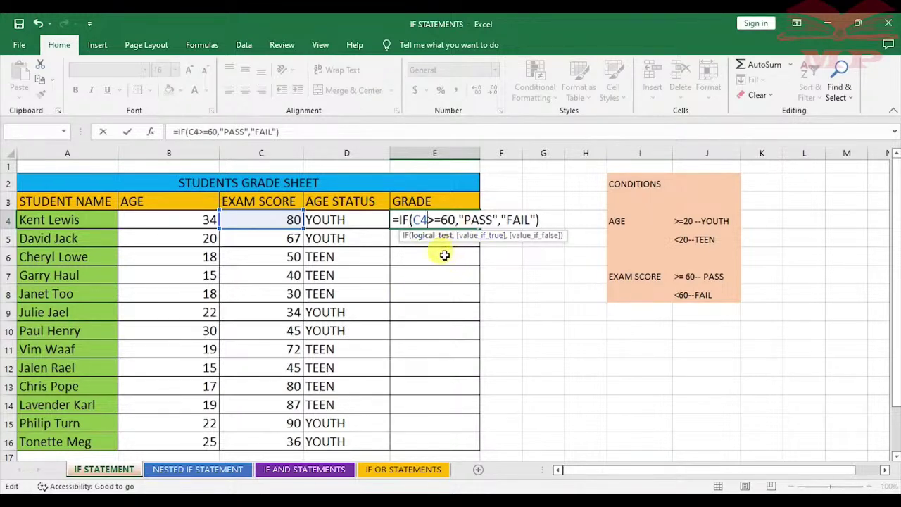
pyautogui.press('Return')
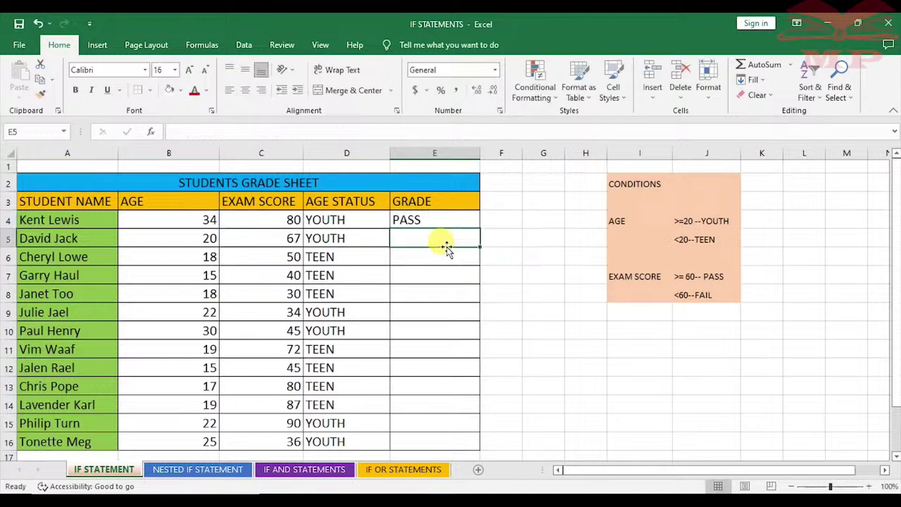
# Reopen the IF formula in the GRADE cell E4 to review its logical test, and close it unchanged
pyautogui.doubleClick(436, 220)
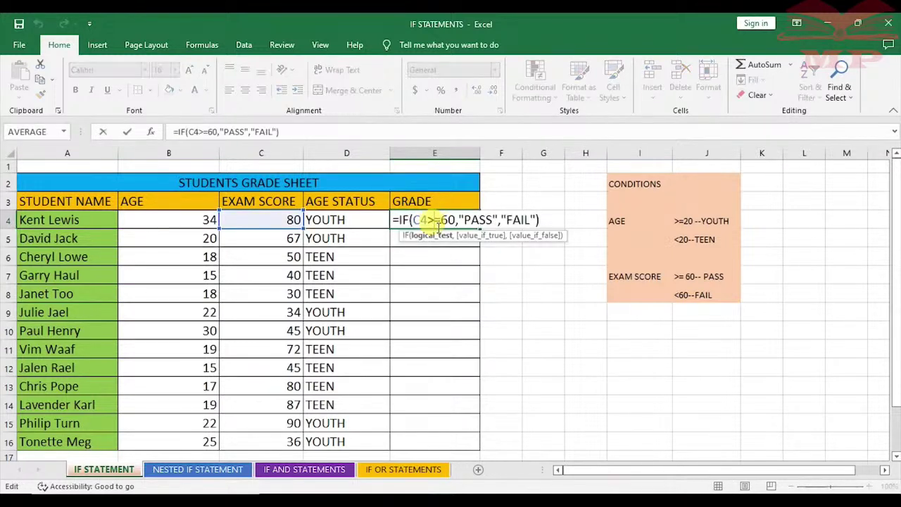
pyautogui.click(429, 219)
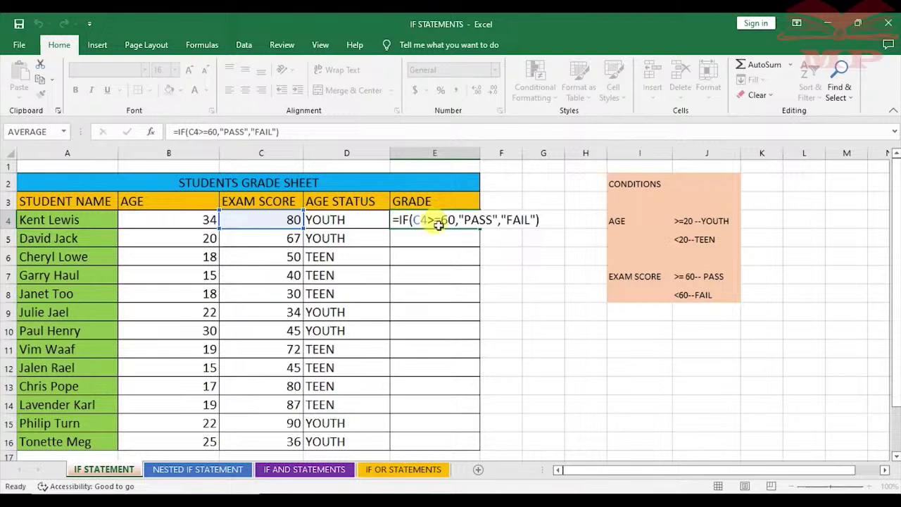
pyautogui.press('Return')
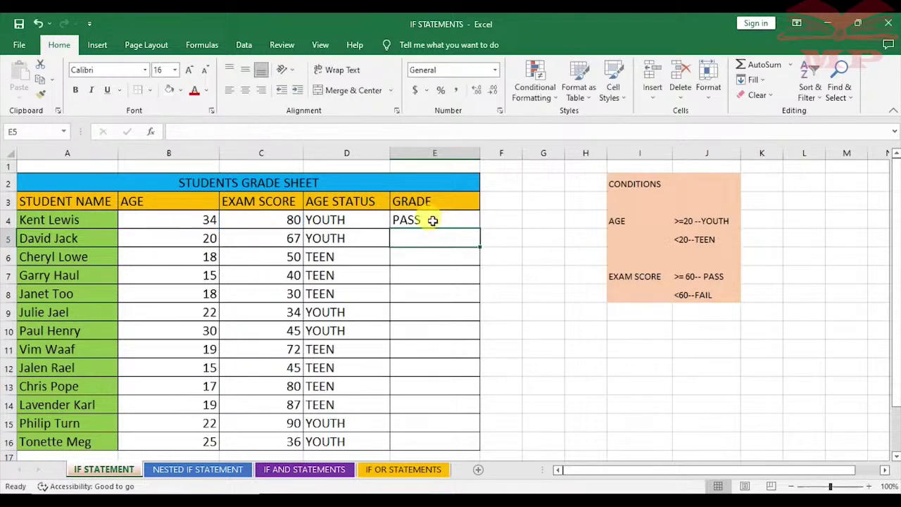
# Fill the GRADE formula from E4 down to E16 and check the formulas in E4 and E5
pyautogui.click(433, 222)
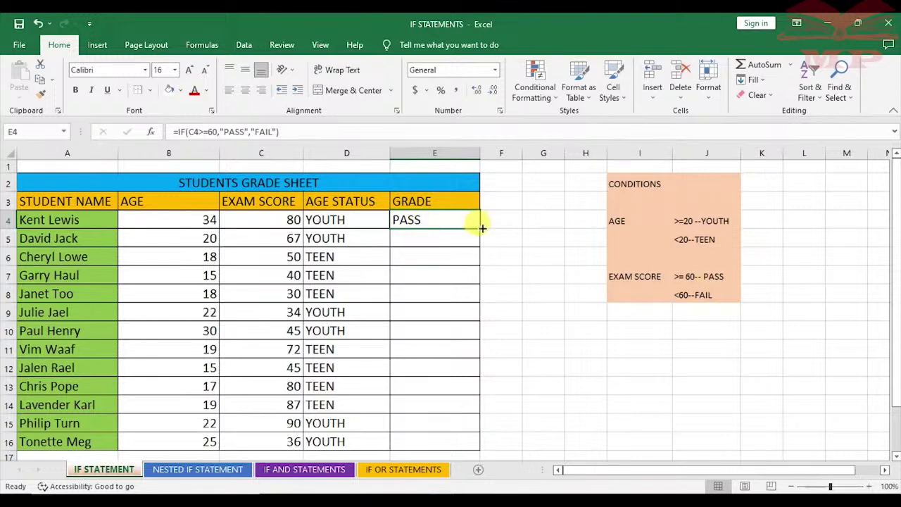
pyautogui.moveTo(482, 227); pyautogui.dragTo(458, 446)
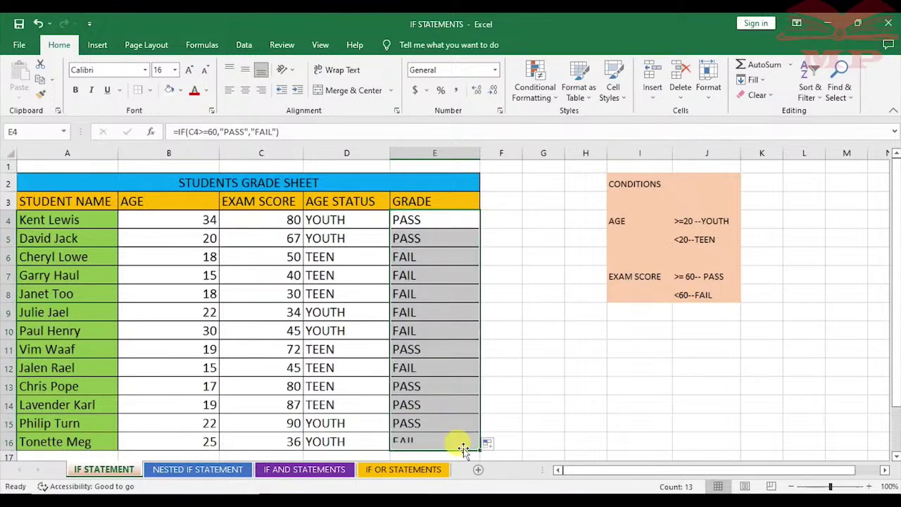
pyautogui.click(420, 221)
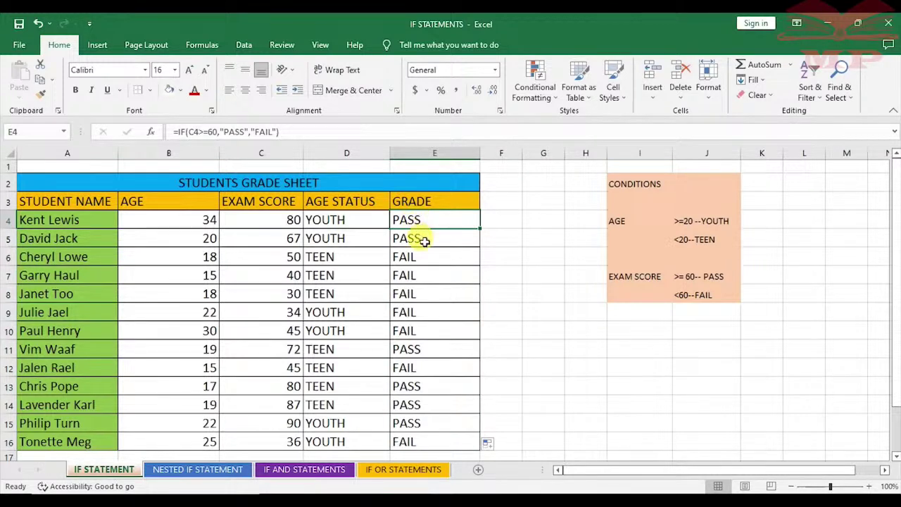
pyautogui.click(424, 241)
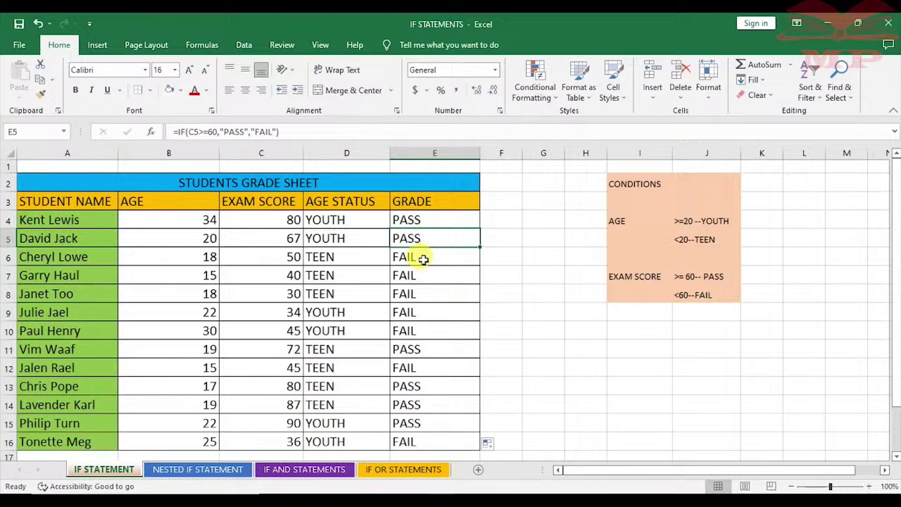
# Check the filled GRADE formulas in E6, E7 and E11 of the IF STATEMENT sheet without changing them
pyautogui.click(423, 258)
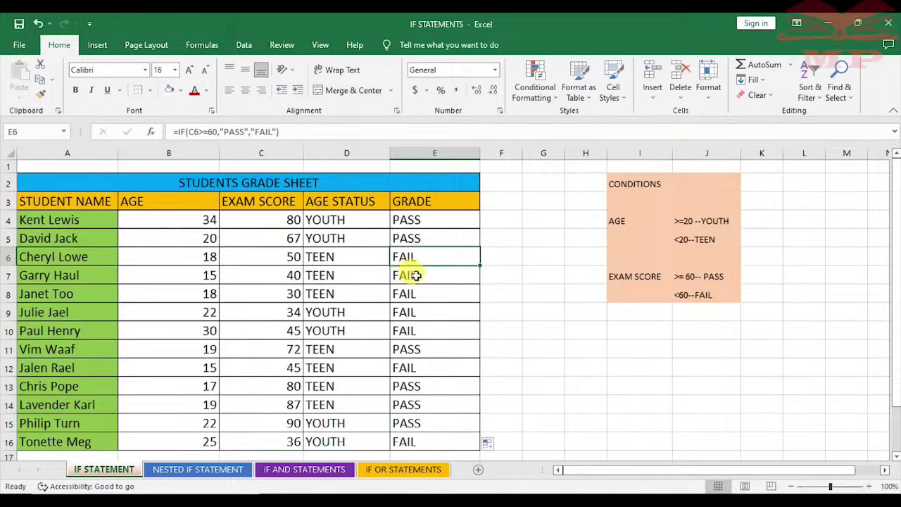
pyautogui.click(420, 276)
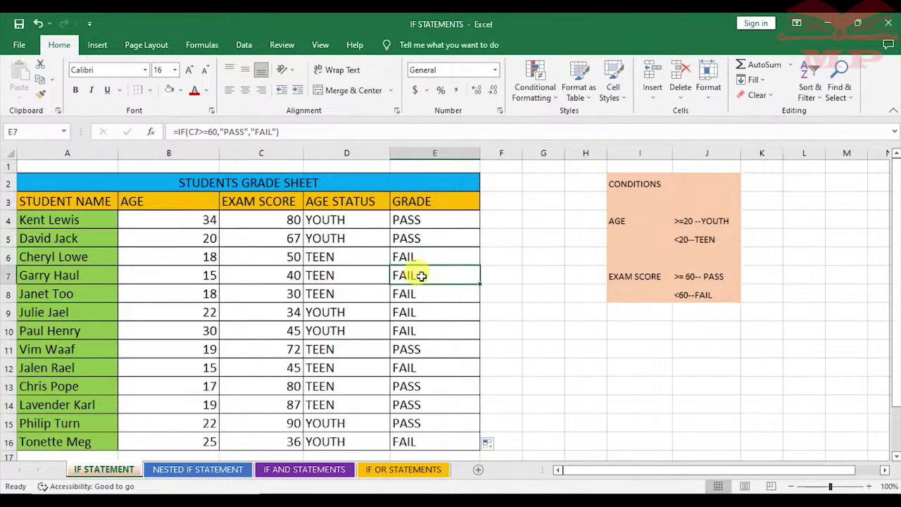
pyautogui.doubleClick(410, 349)
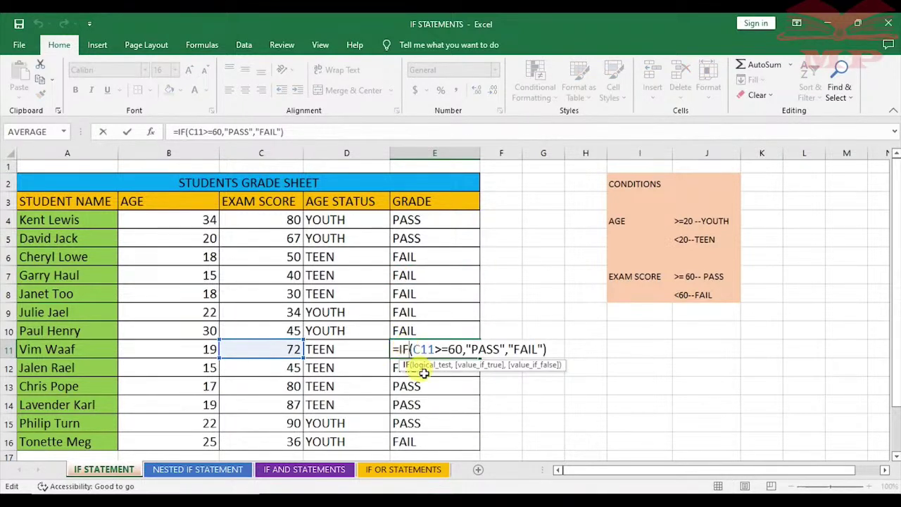
pyautogui.press('Return')
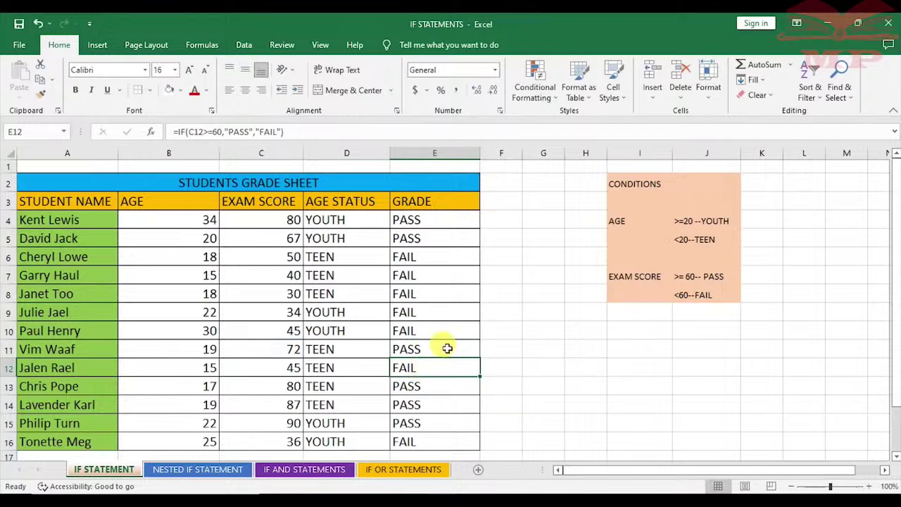
pyautogui.click(447, 349)
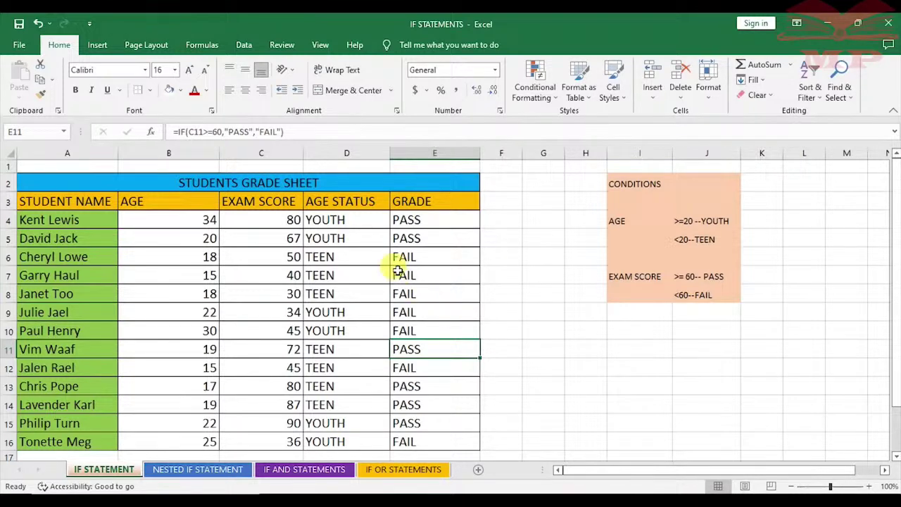
pyautogui.doubleClick(509, 218)
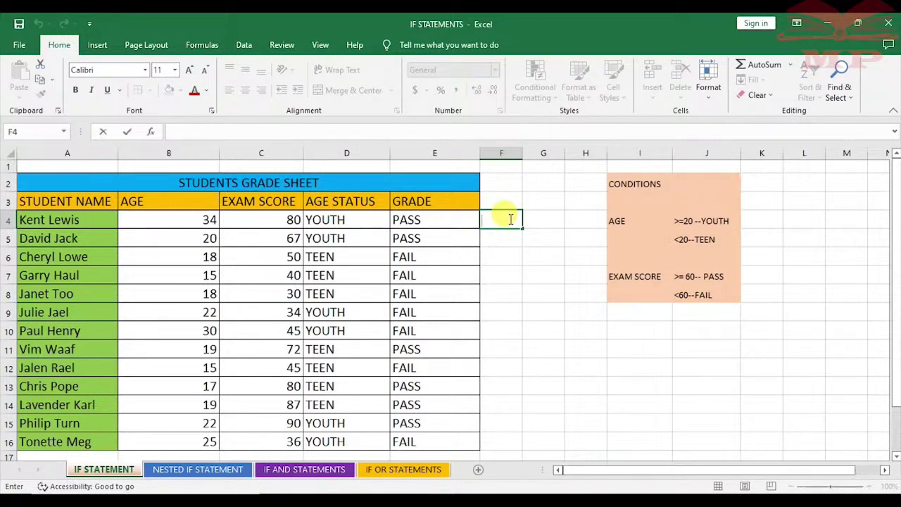
pyautogui.click(536, 294)
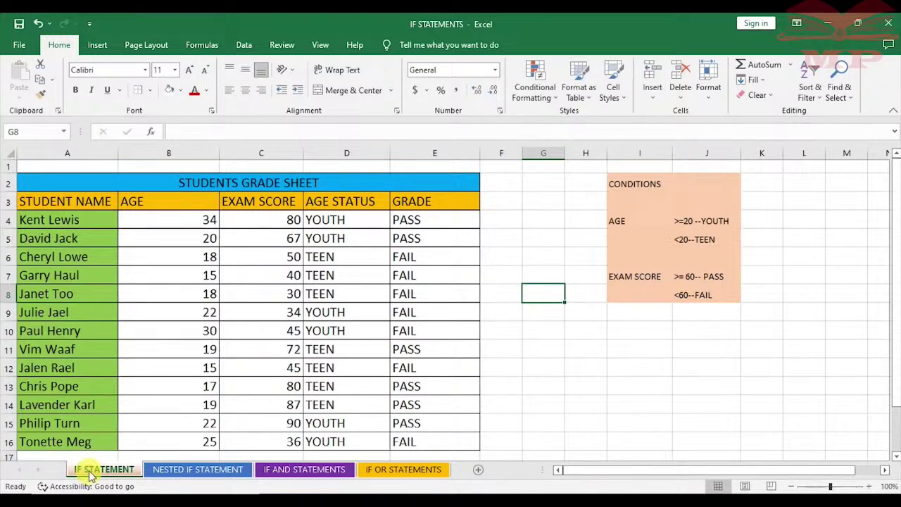
# Compare the layout and conditions of the NESTED IF STATEMENT sheet with those of the IF STATEMENT sheet
pyautogui.click(189, 470)
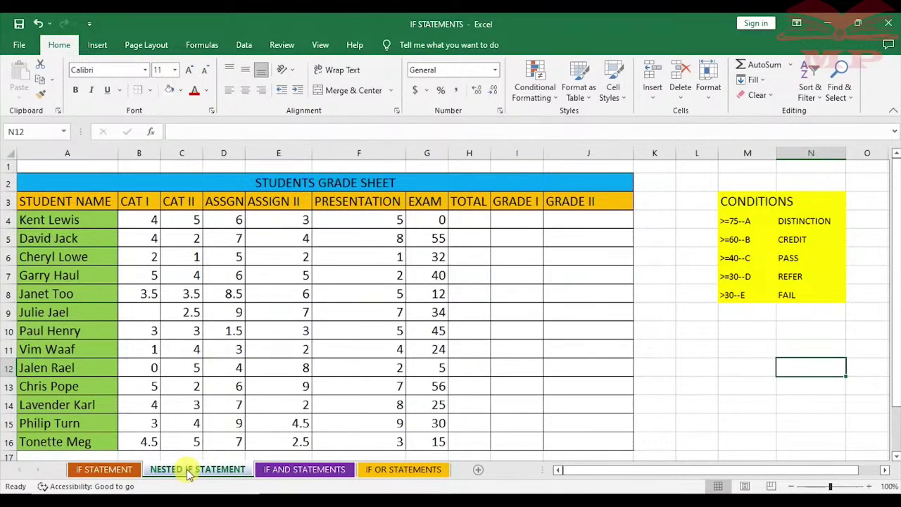
pyautogui.click(593, 216)
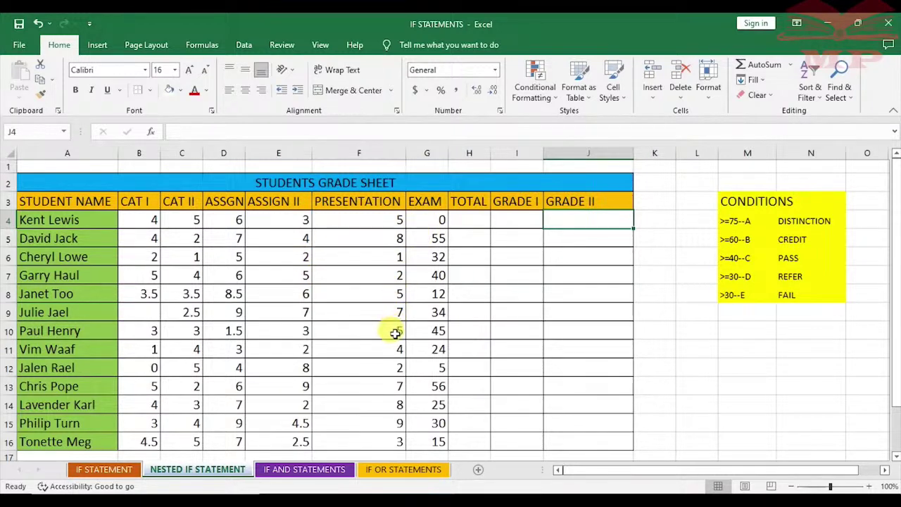
pyautogui.click(116, 470)
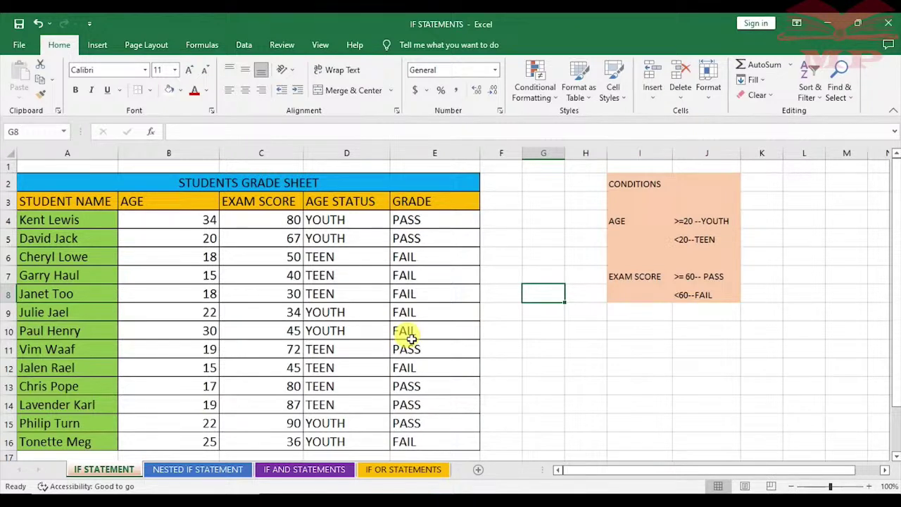
pyautogui.click(185, 471)
pyautogui.click(107, 470)
pyautogui.click(104, 471)
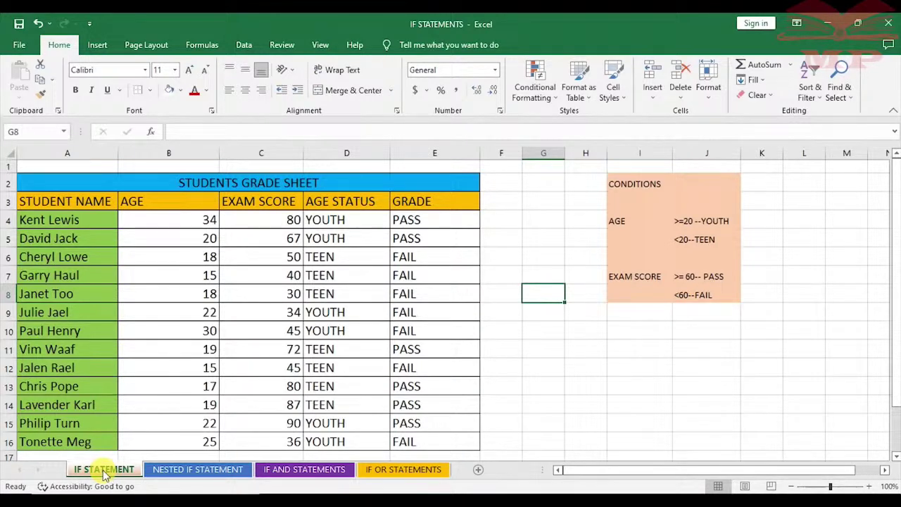
# On the NESTED IF STATEMENT sheet, widen column D to fit its ASSGN I heading and sum B4:G4 in TOTAL cell H4 with AutoSum
pyautogui.click(181, 469)
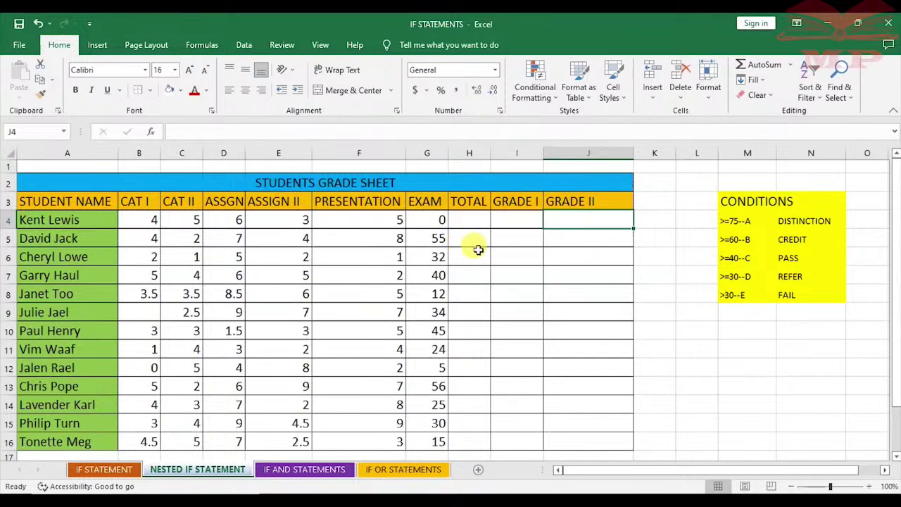
pyautogui.moveTo(245, 154); pyautogui.dragTo(261, 159)
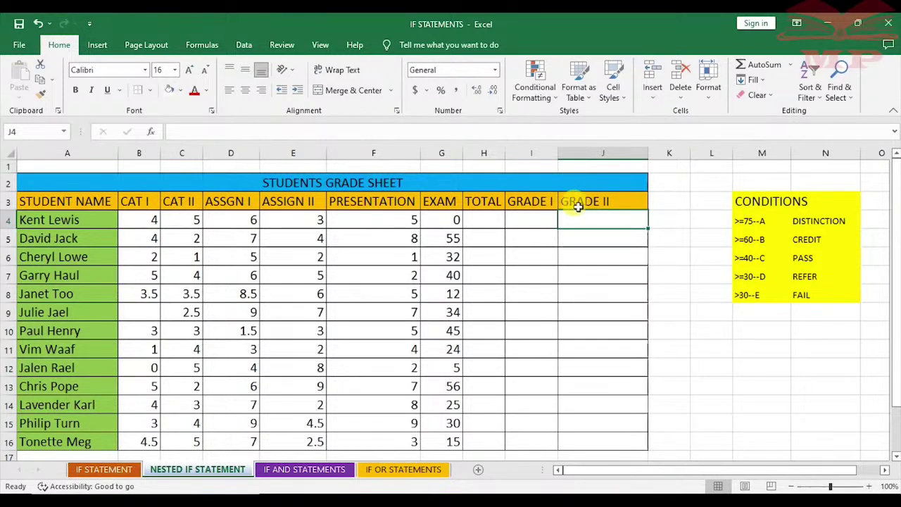
pyautogui.click(486, 221)
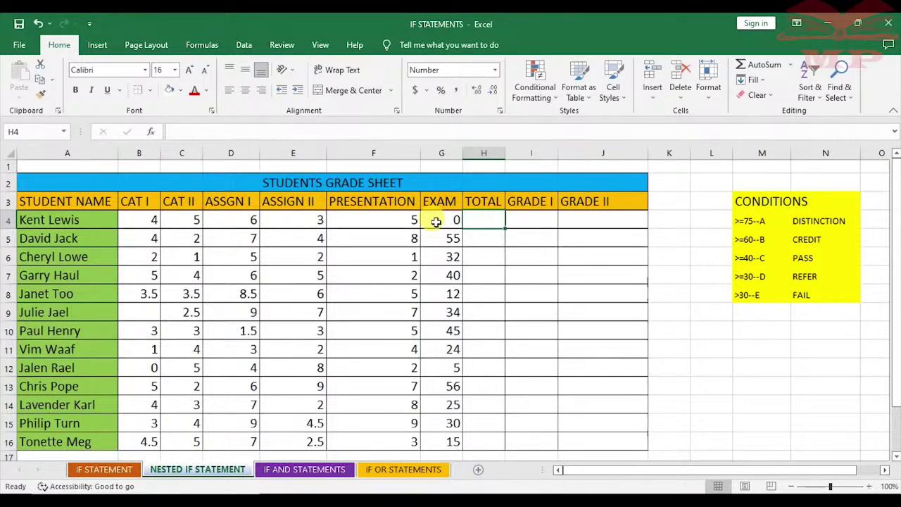
pyautogui.click(790, 64)
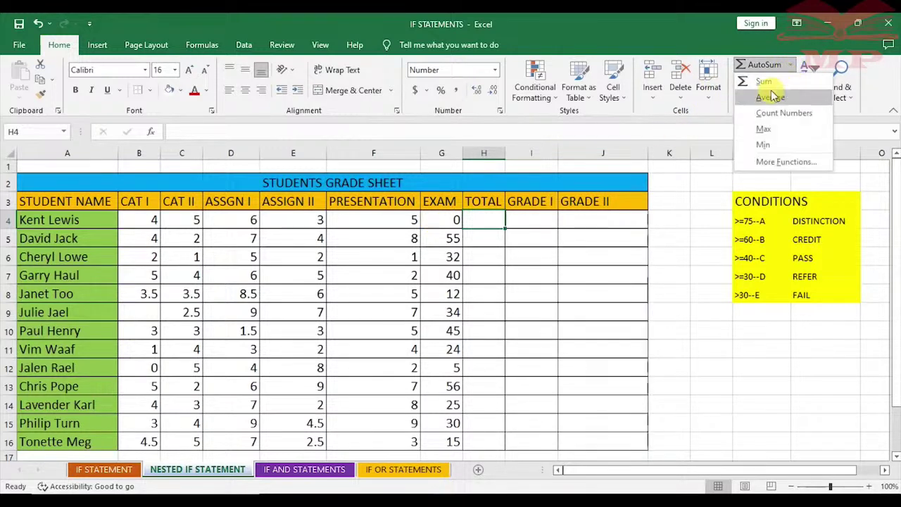
pyautogui.click(767, 84)
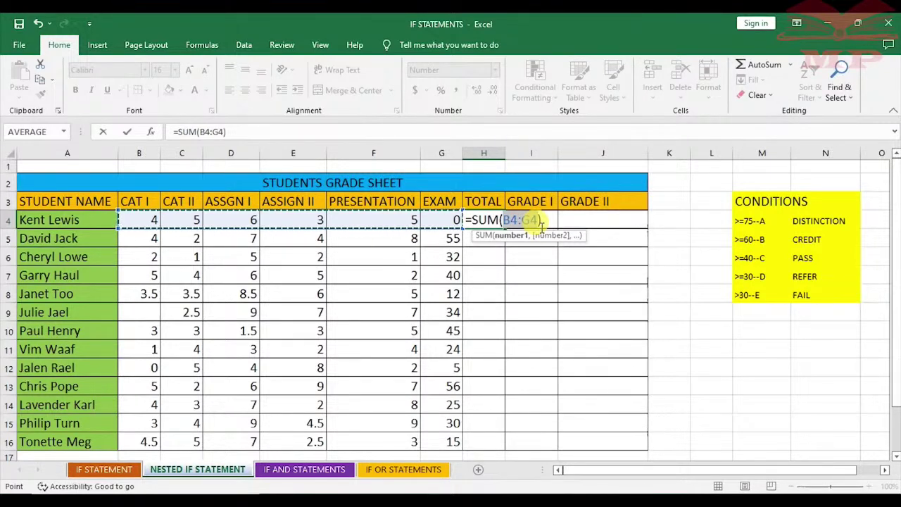
pyautogui.press('Return')
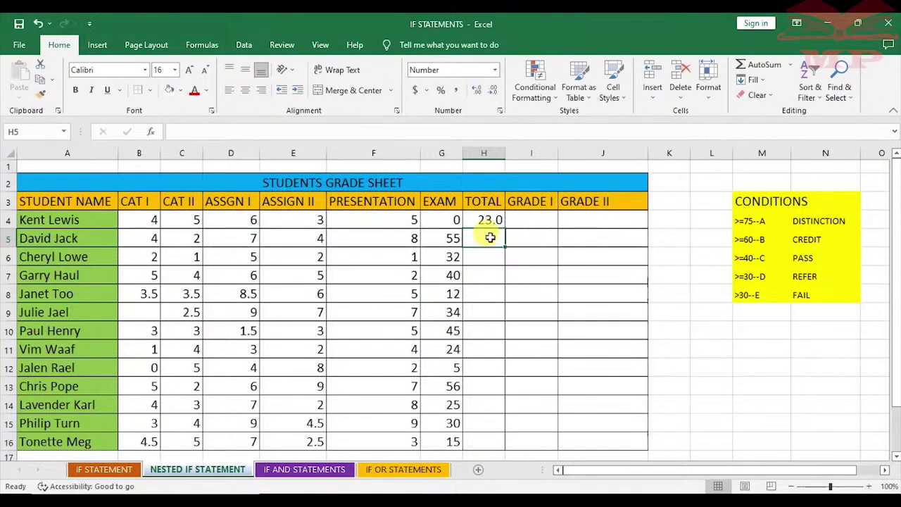
# Enter the formula =SUM(B5:G5) in the TOTAL cell H5
pyautogui.write('=')
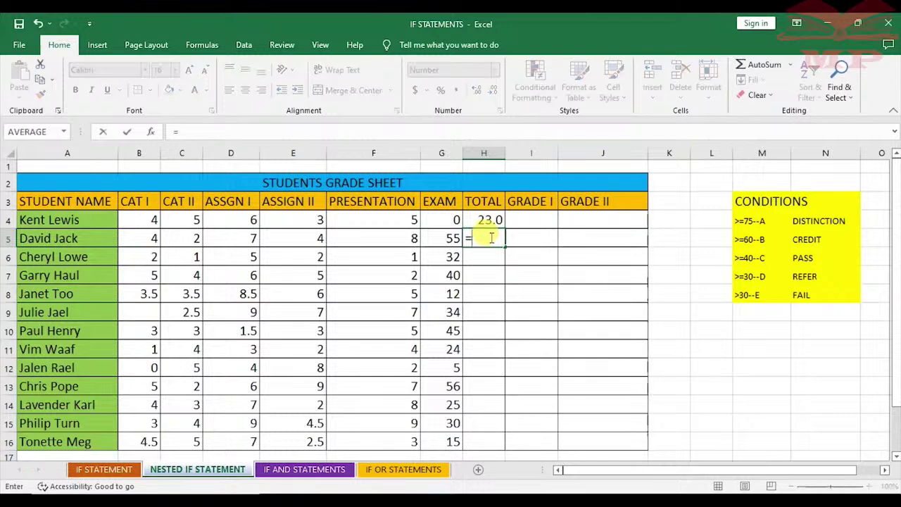
pyautogui.write('SUM')
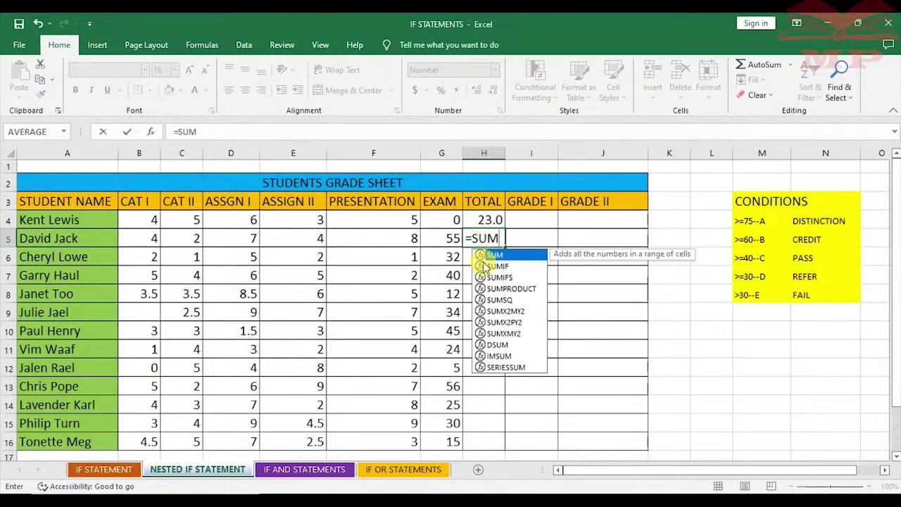
pyautogui.doubleClick(508, 255)
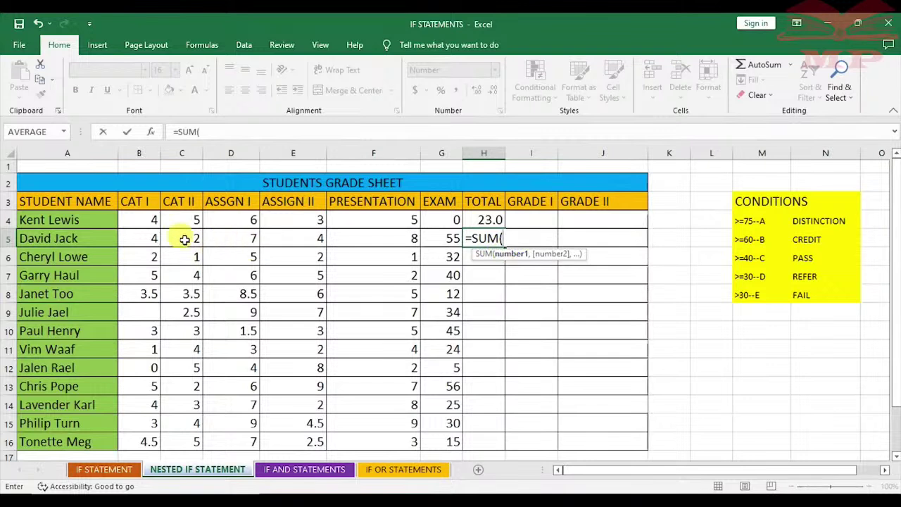
pyautogui.moveTo(136, 237); pyautogui.dragTo(436, 236)
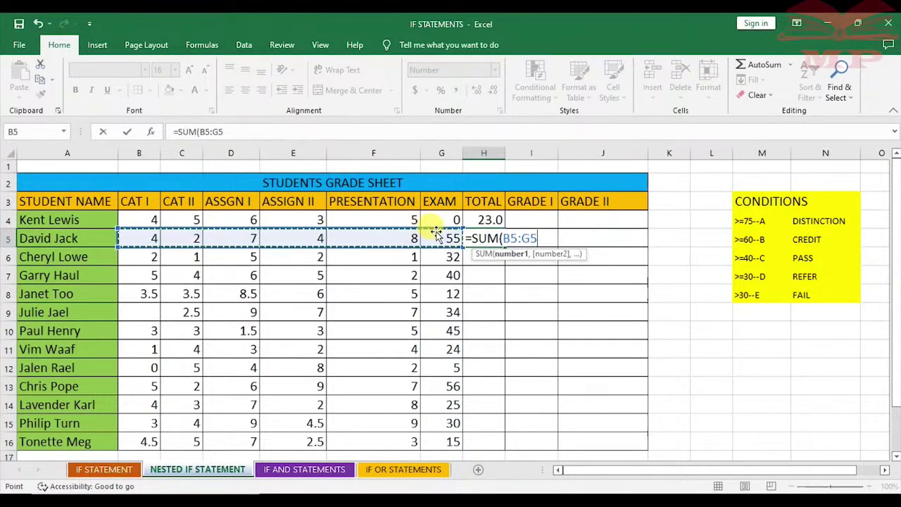
pyautogui.write(')')
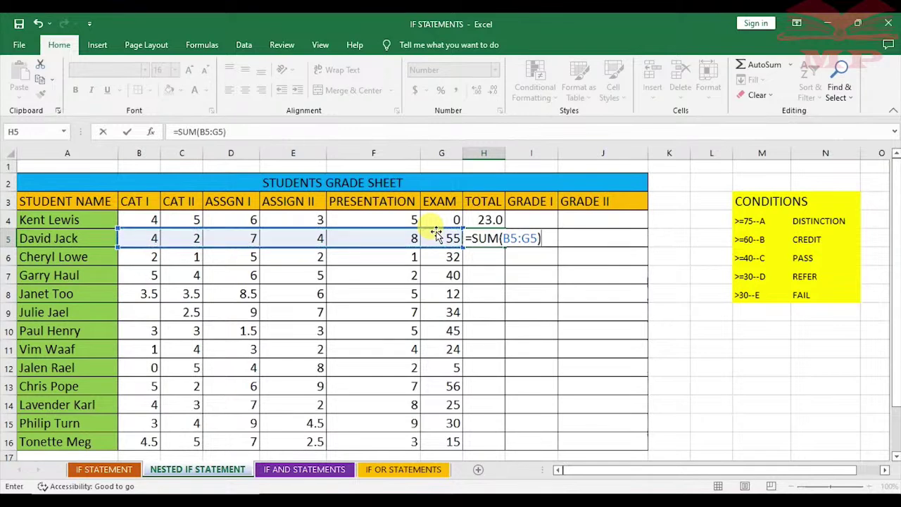
pyautogui.press('Return')
# Fill the TOTAL formula from H4 down to H16 and display the totals without decimal places
pyautogui.click(493, 221)
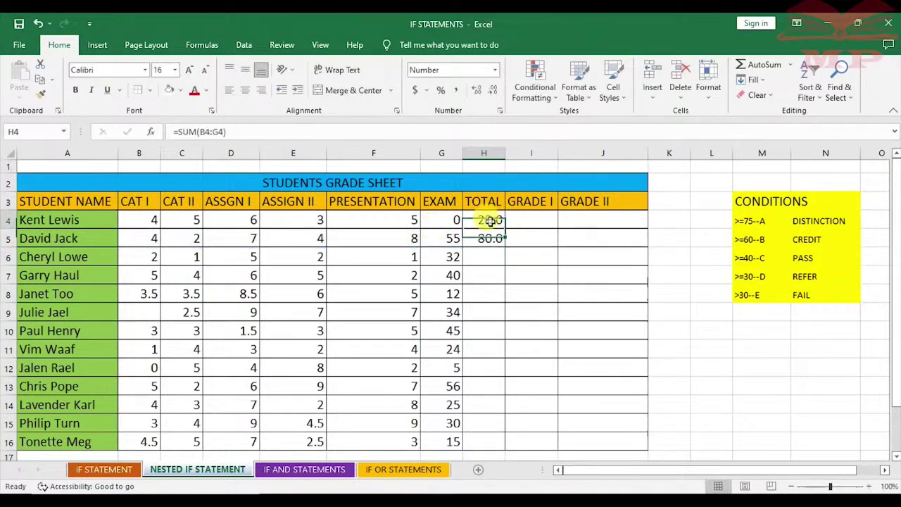
pyautogui.moveTo(504, 225); pyautogui.dragTo(487, 438)
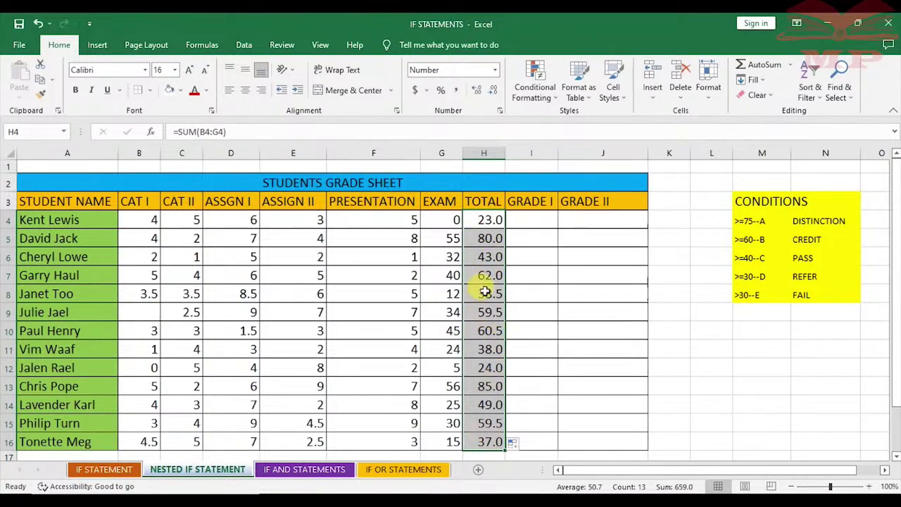
pyautogui.click(492, 96)
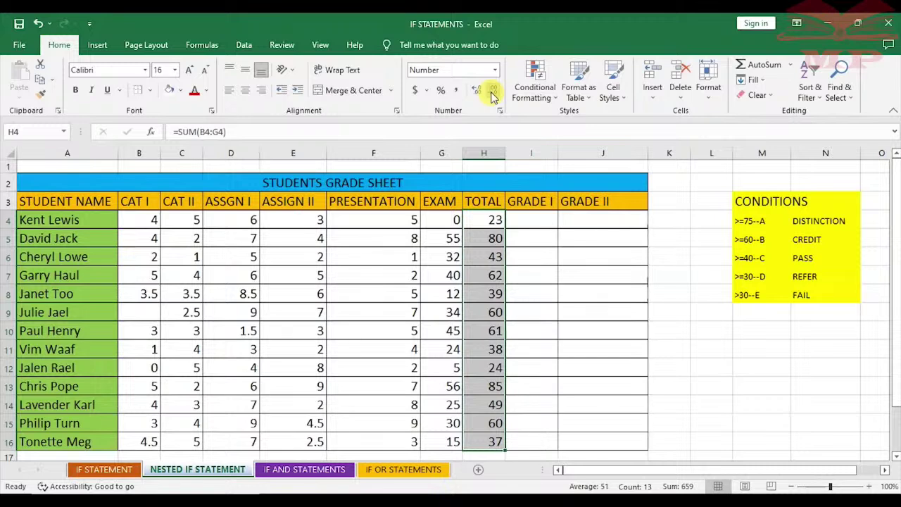
# Correct the FAIL condition in cell M8 of the CONDITIONS list to <30--E
pyautogui.click(538, 223)
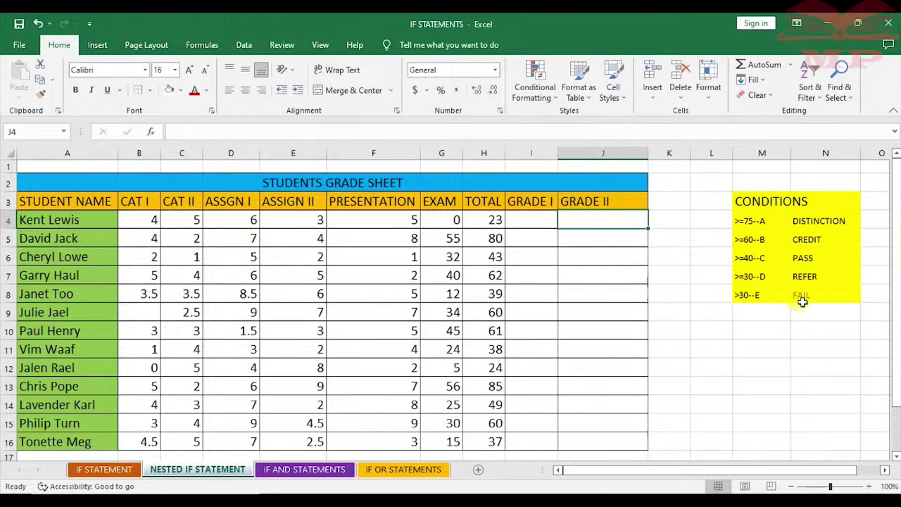
pyautogui.click(736, 294)
pyautogui.doubleClick(735, 295)
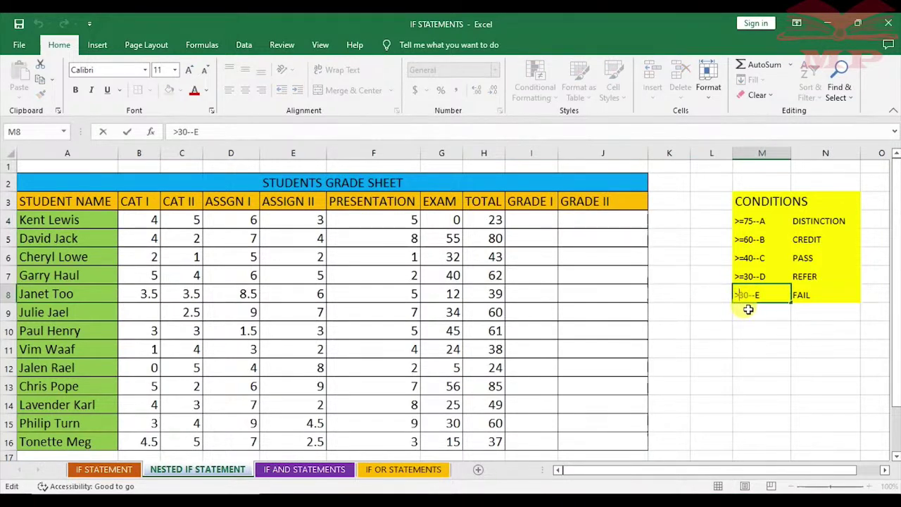
pyautogui.press('BackSpace')
pyautogui.write('<')
pyautogui.click(780, 324)
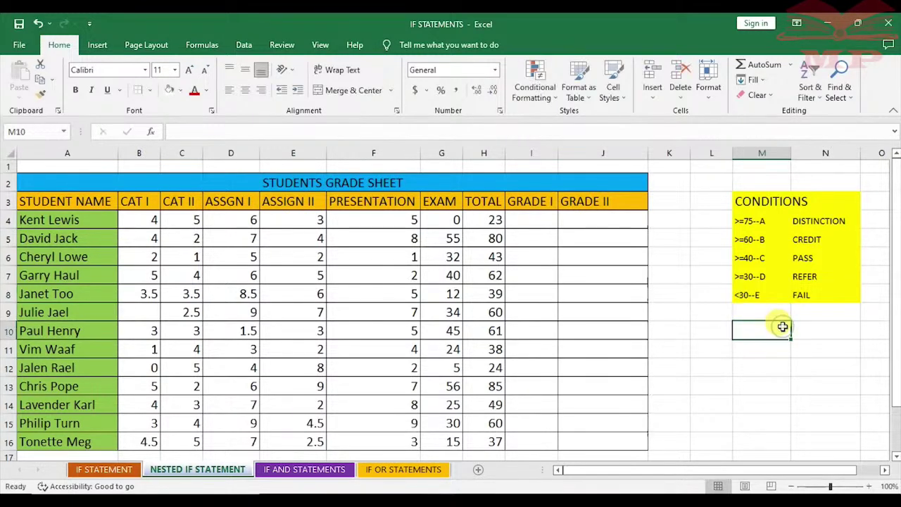
pyautogui.click(833, 296)
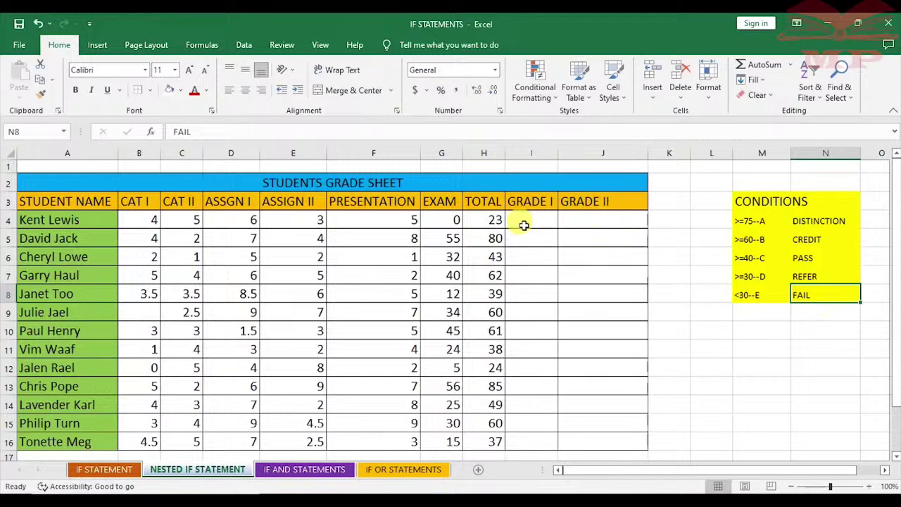
# On the NESTED IF STATEMENT sheet, begin the GRADE I formula in I4 with =IF(H4>=75,"A", to grade the total
pyautogui.click(523, 221)
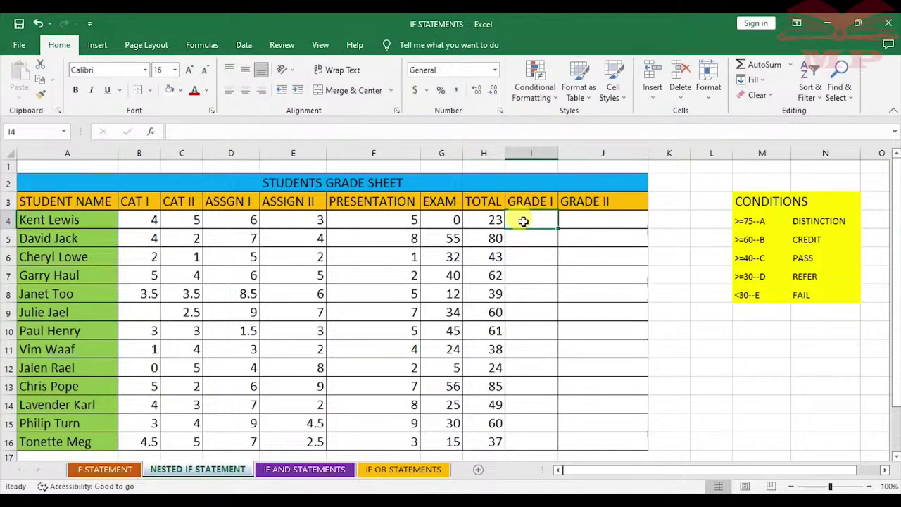
pyautogui.click(88, 473)
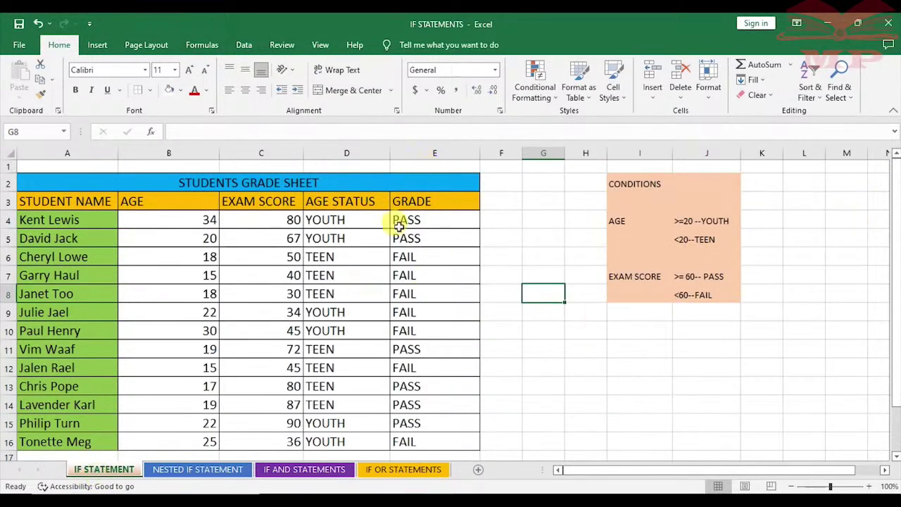
pyautogui.click(168, 470)
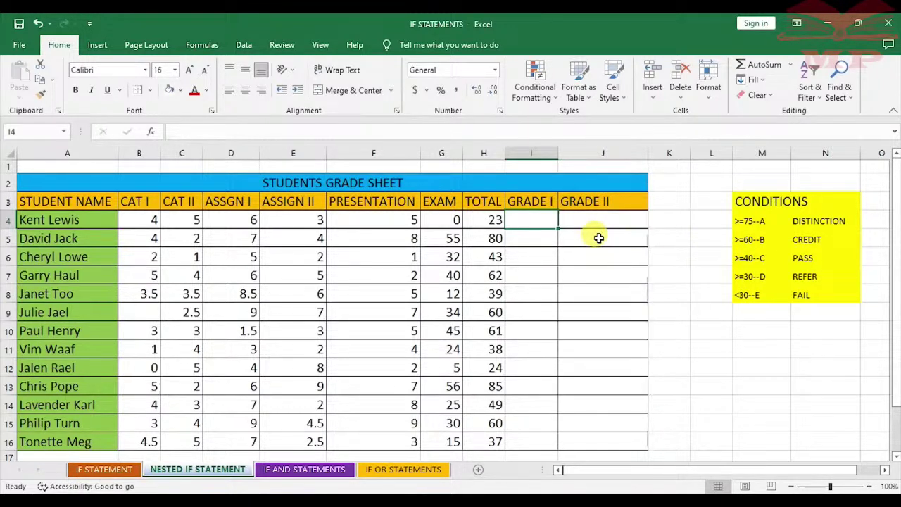
pyautogui.write('=')
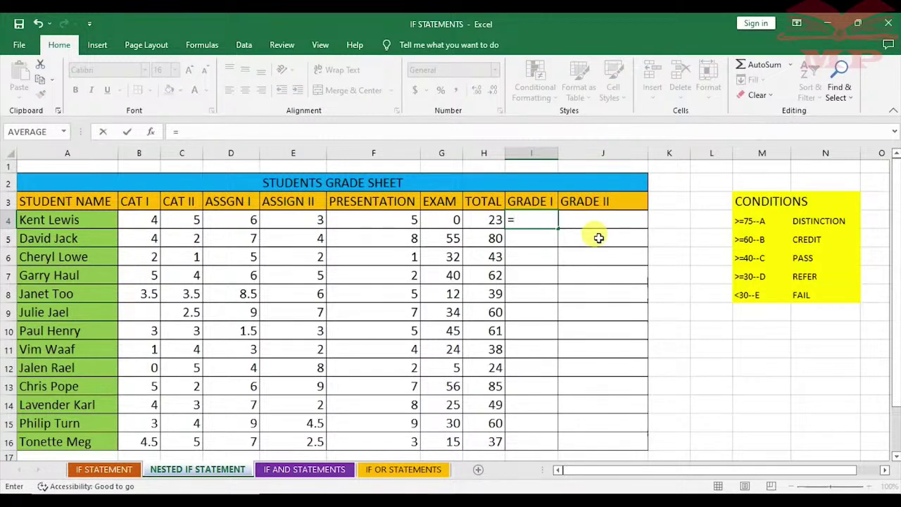
pyautogui.write('IF')
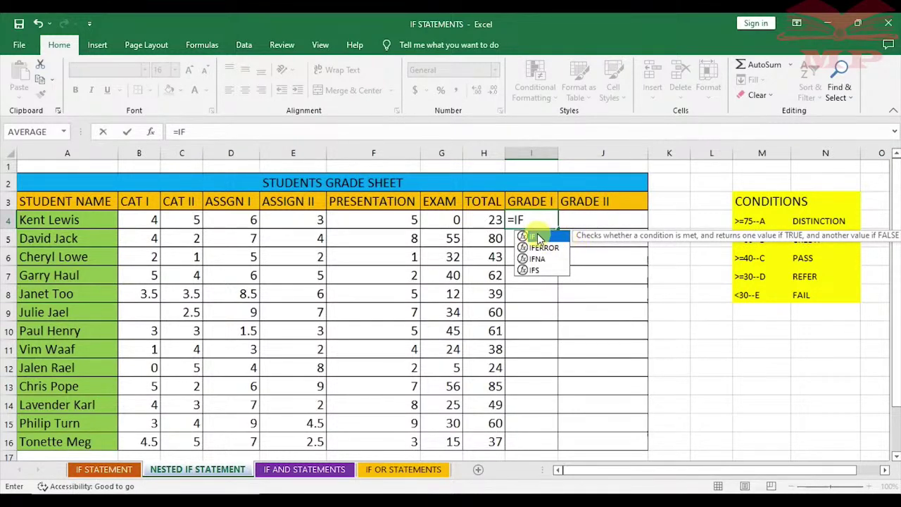
pyautogui.doubleClick(539, 237)
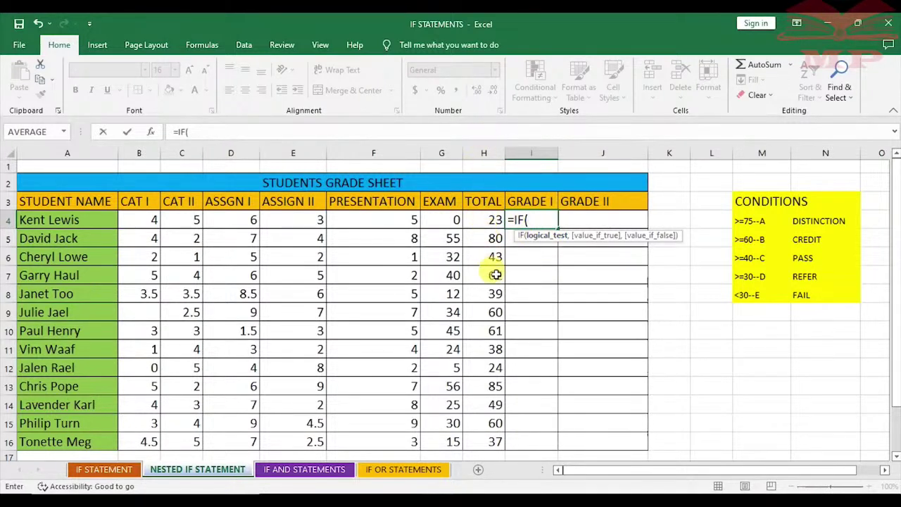
pyautogui.click(486, 220)
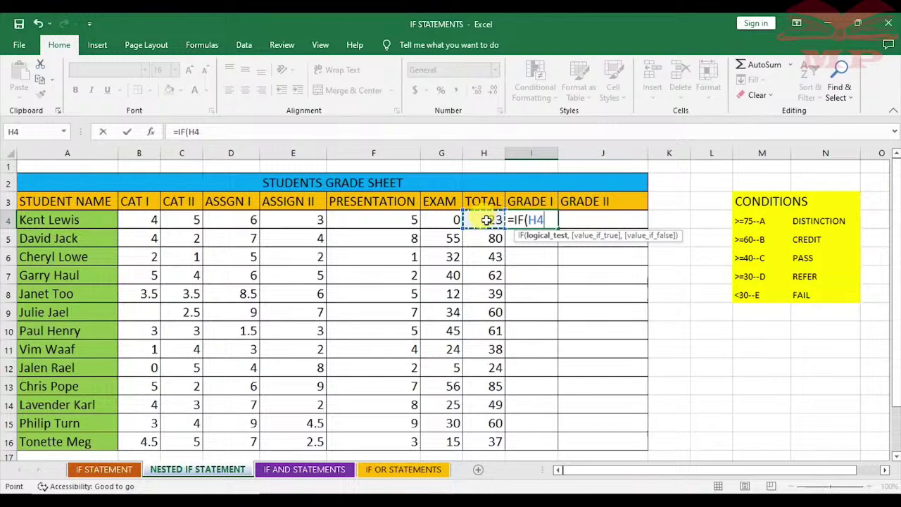
pyautogui.write('>')
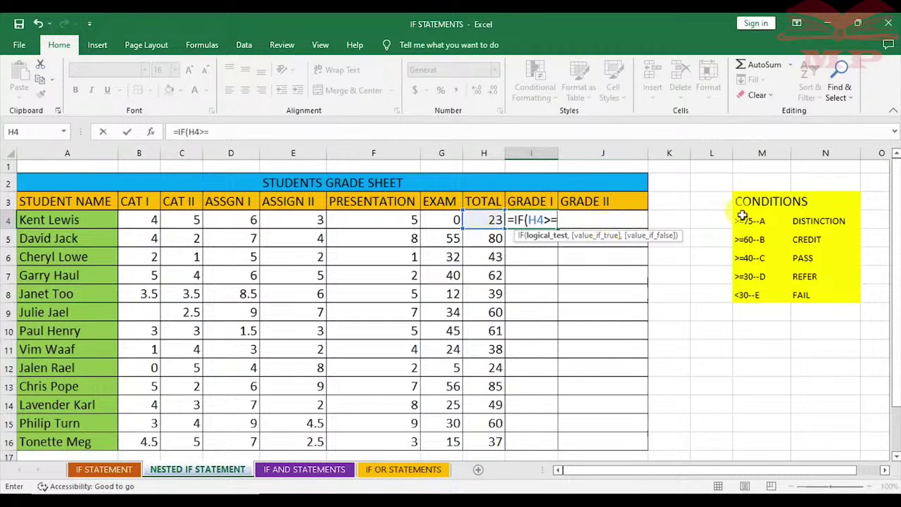
pyautogui.write('=75')
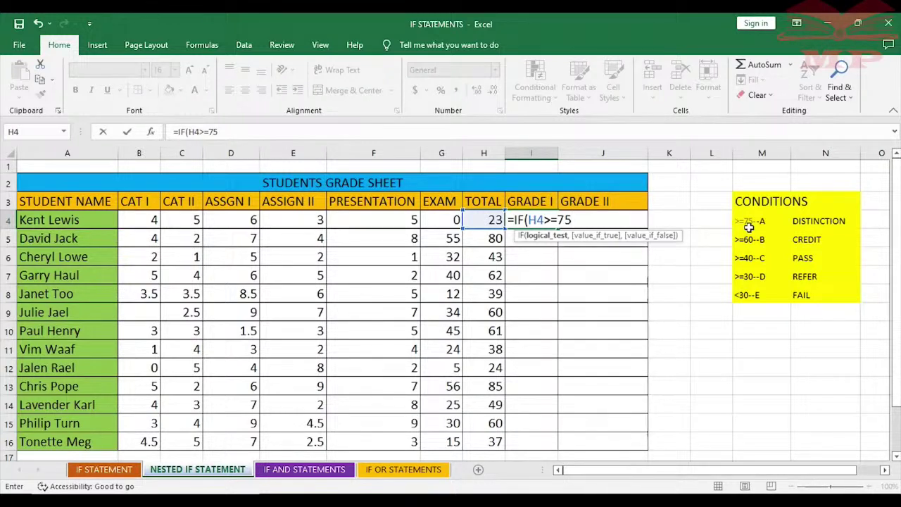
pyautogui.write(',')
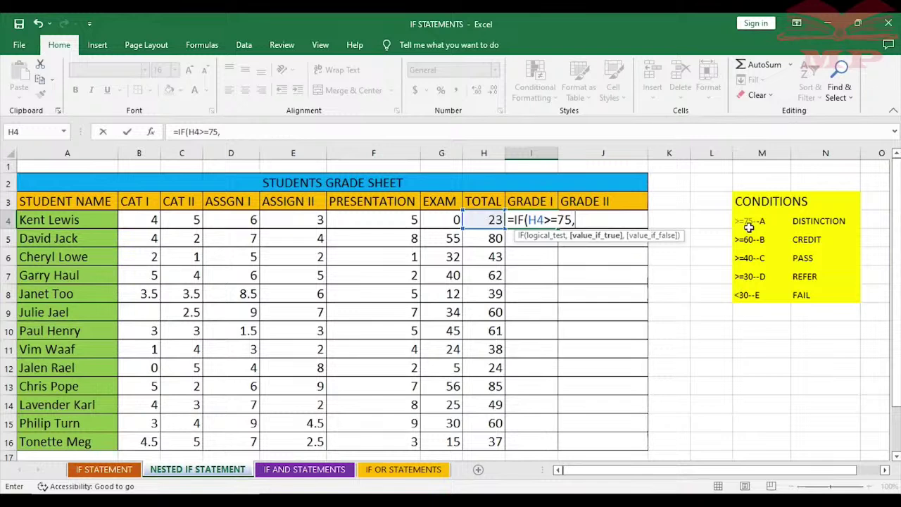
pyautogui.write('"A"')
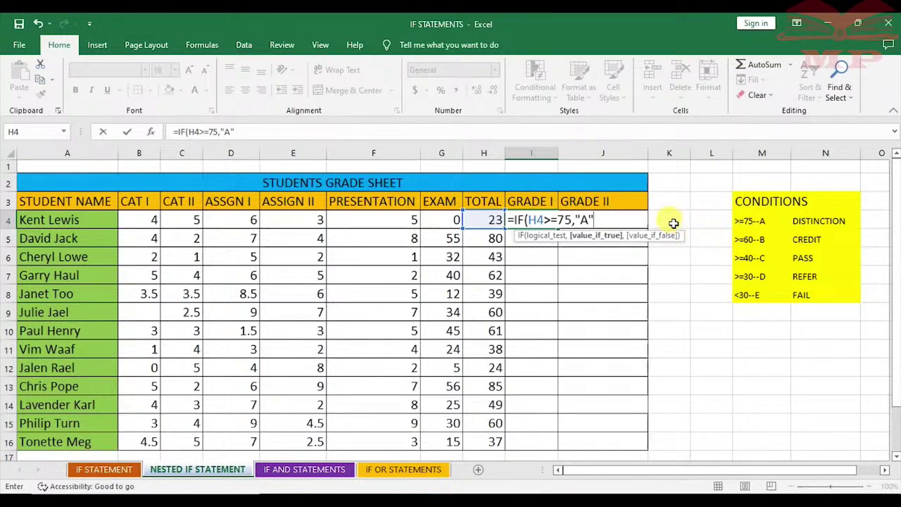
pyautogui.write(',')
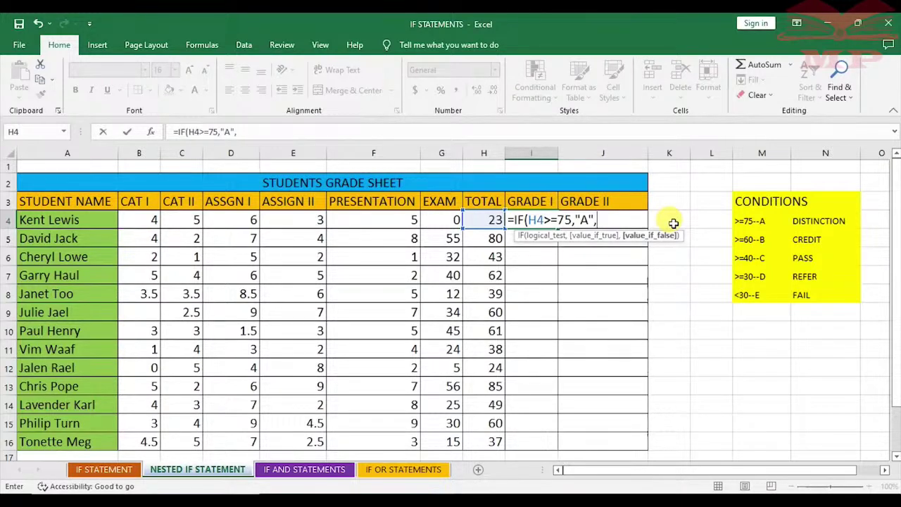
# Nest a second IF in the I4 formula that tests H4>=60 and returns "CREDIT", followed by another IF
pyautogui.write('IF')
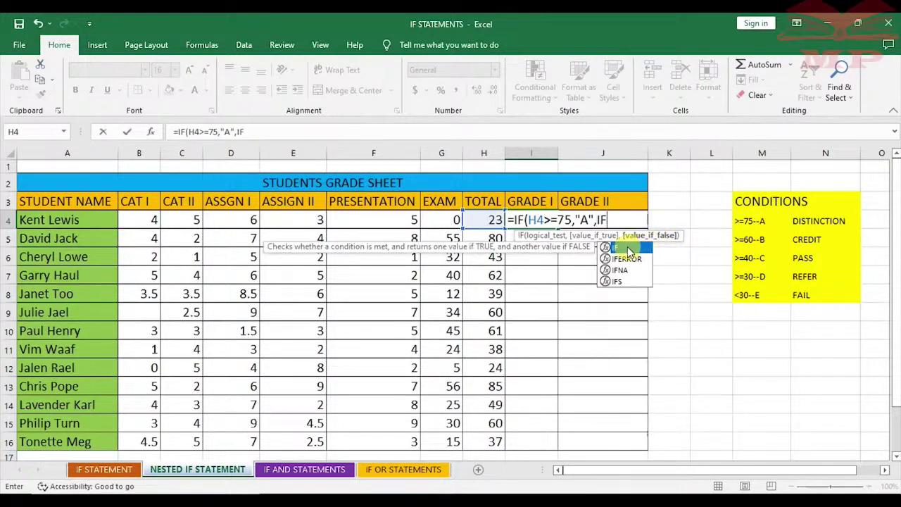
pyautogui.doubleClick(627, 248)
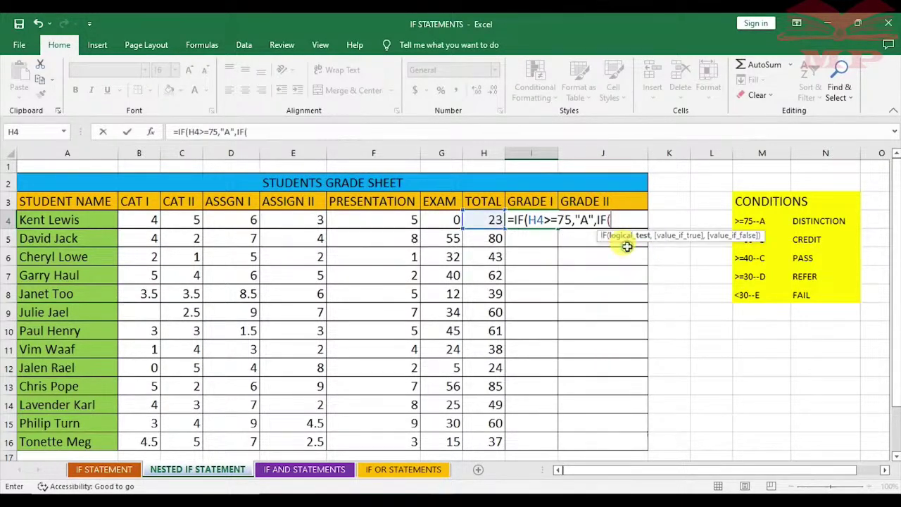
pyautogui.click(487, 221)
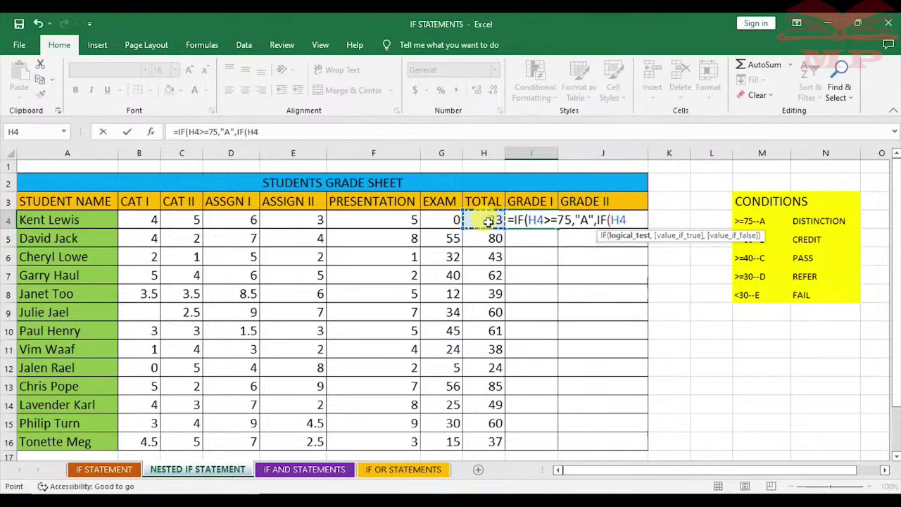
pyautogui.write('>=60')
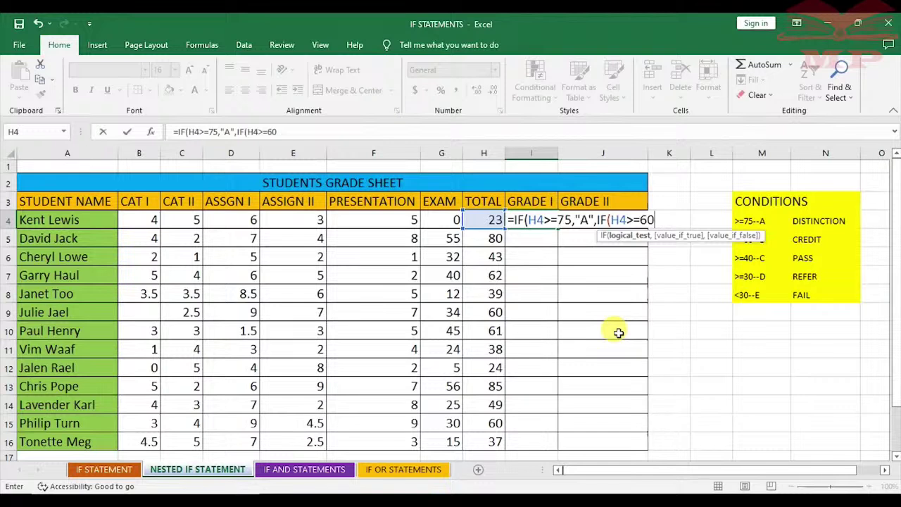
pyautogui.write(',')
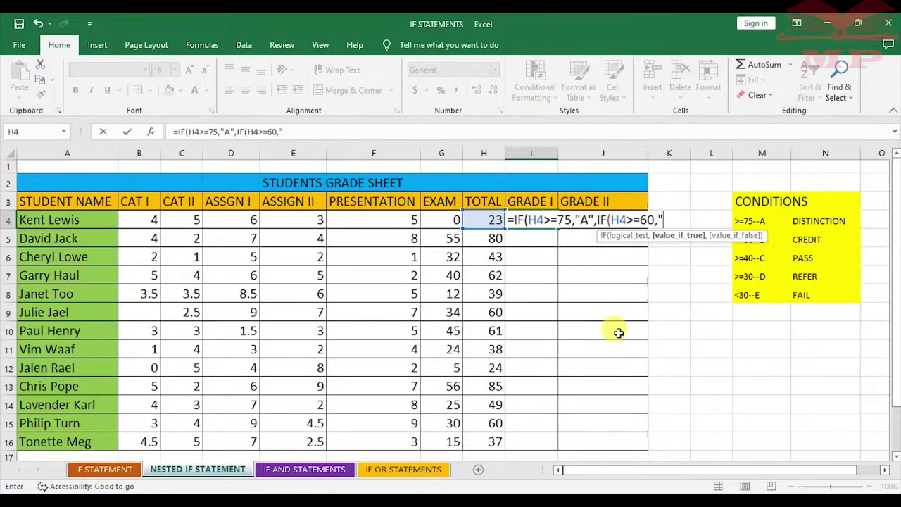
pyautogui.write('"CRED')
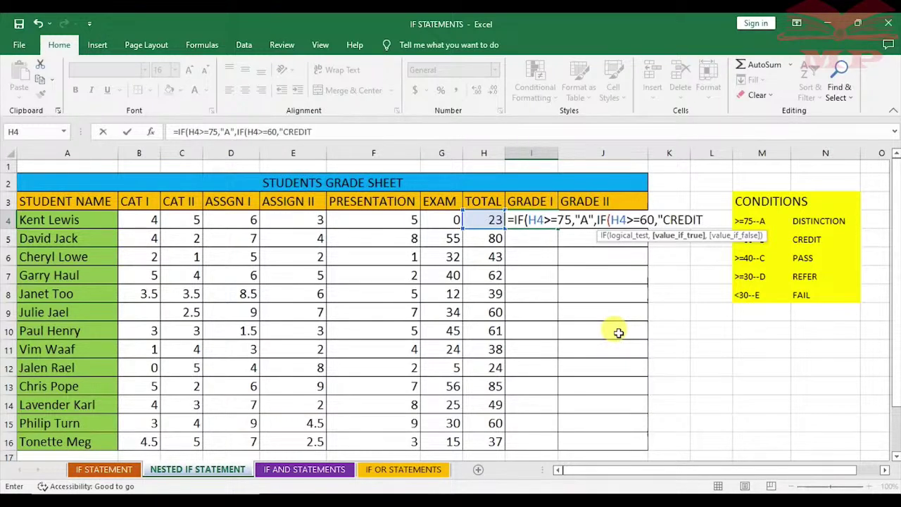
pyautogui.write('IT",IF')
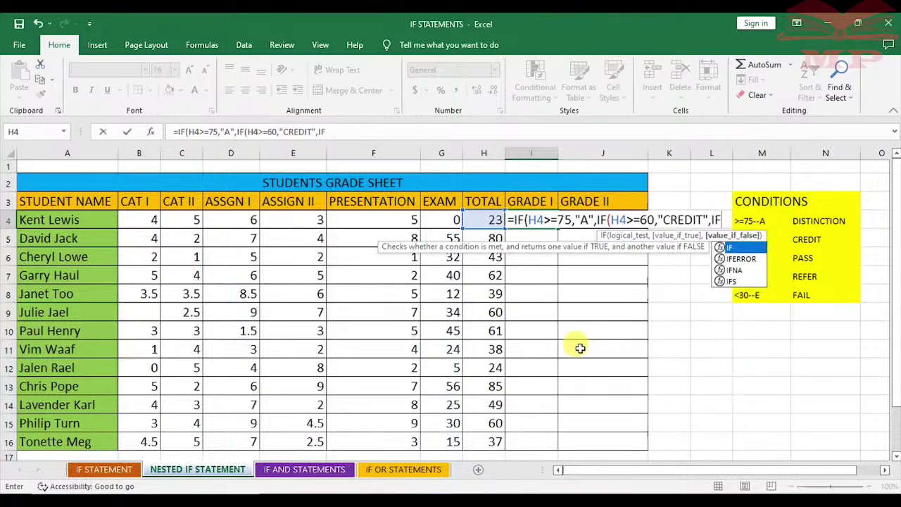
# Complete the third nested IF in the I4 formula so that it tests H4>=40 and returns "C"
pyautogui.press('Return')
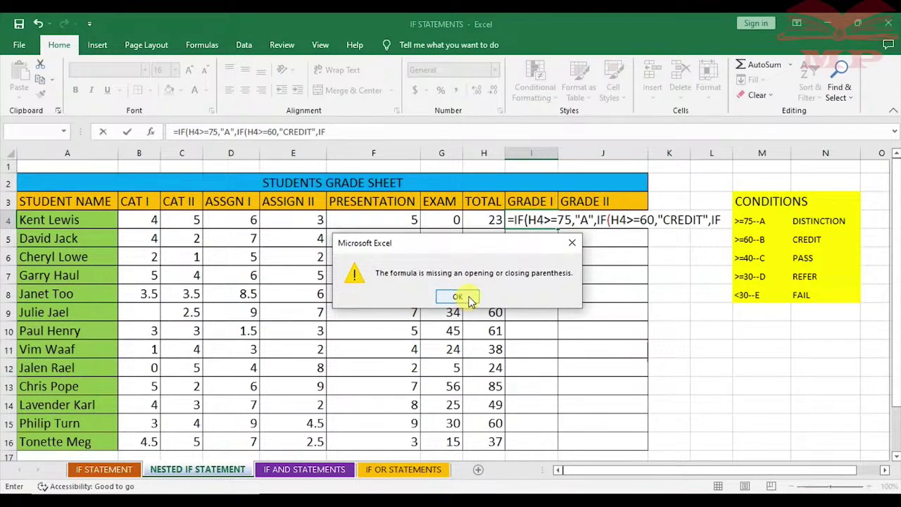
pyautogui.click(458, 297)
pyautogui.click(724, 220)
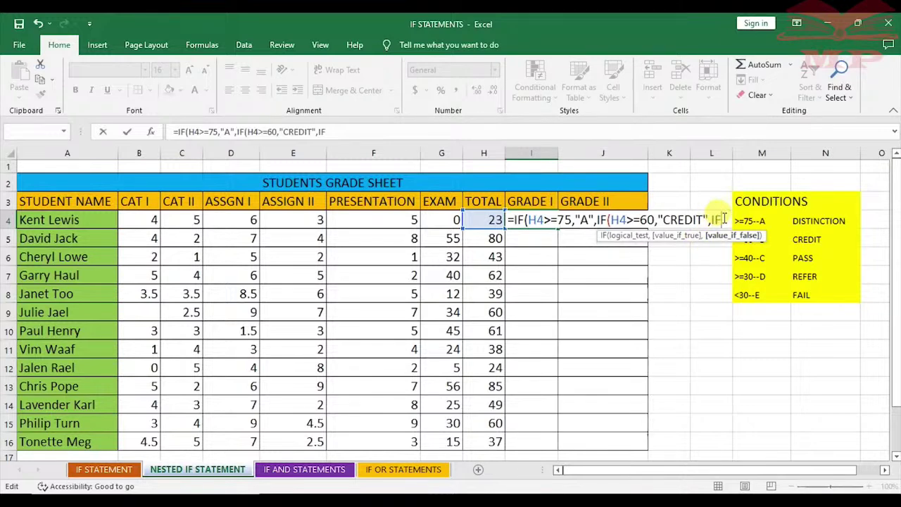
pyautogui.press('BackSpace')
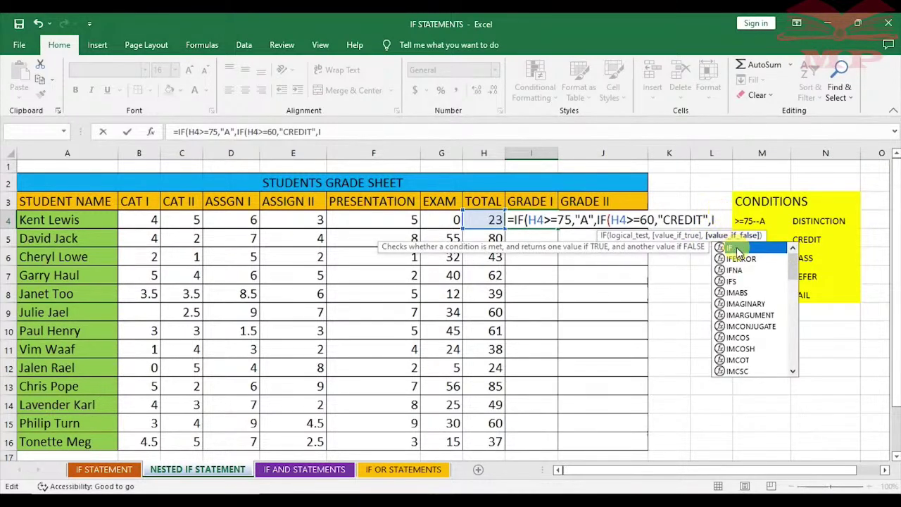
pyautogui.doubleClick(737, 249)
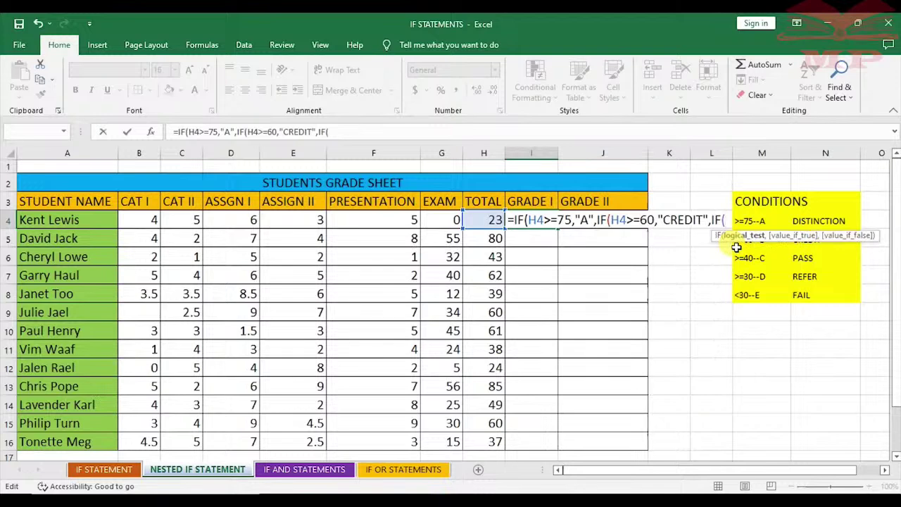
pyautogui.click(485, 222)
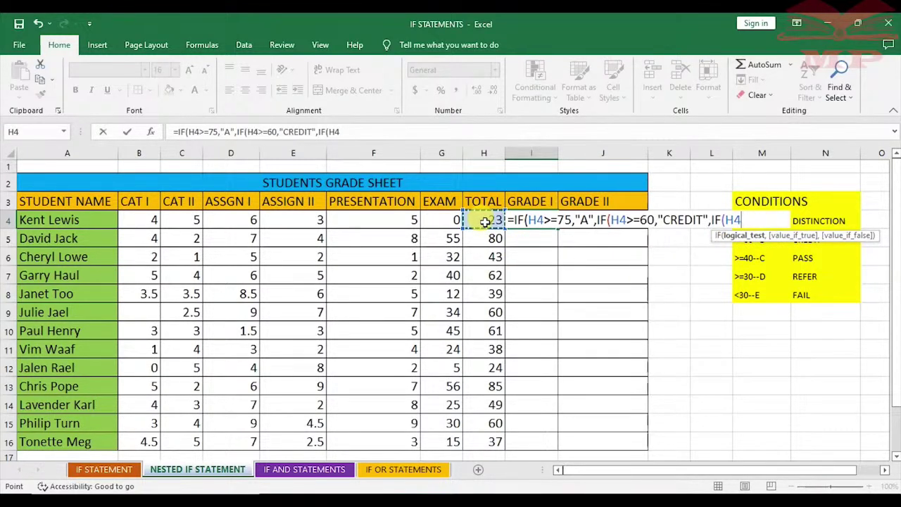
pyautogui.write('>')
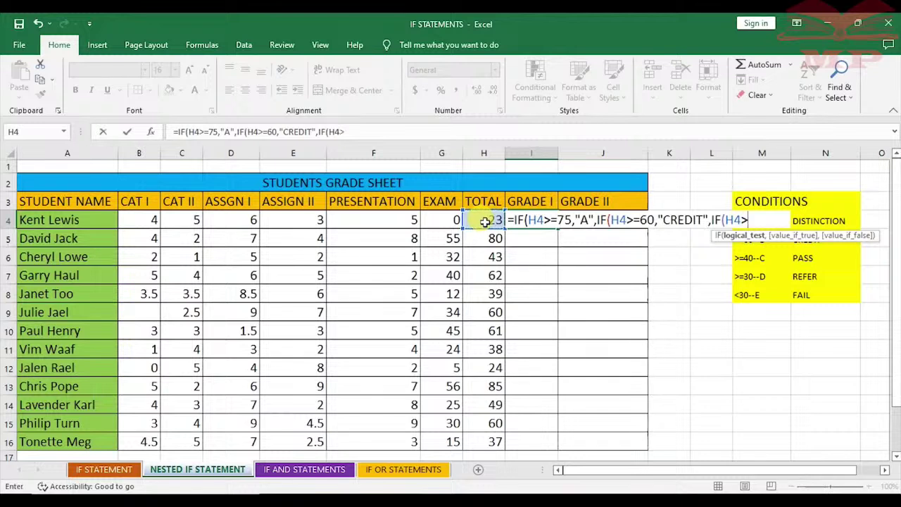
pyautogui.write('=40')
pyautogui.write(',')
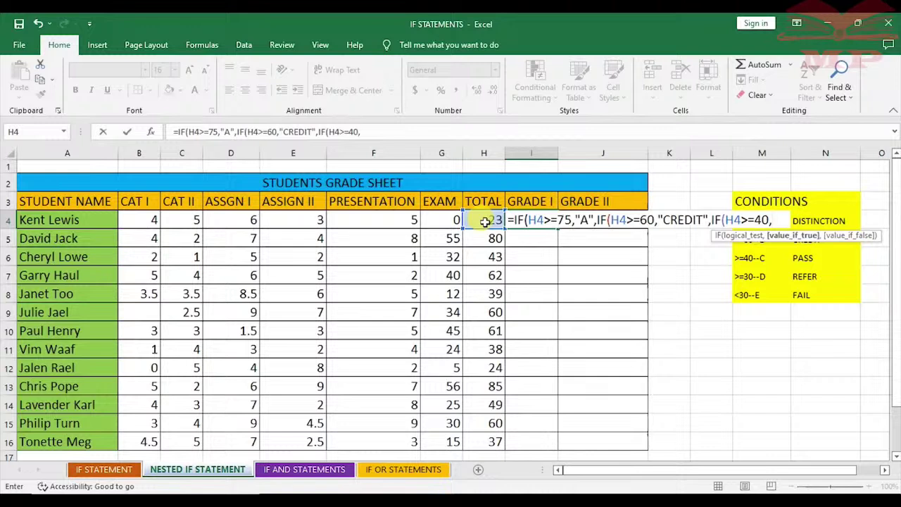
pyautogui.write('C')
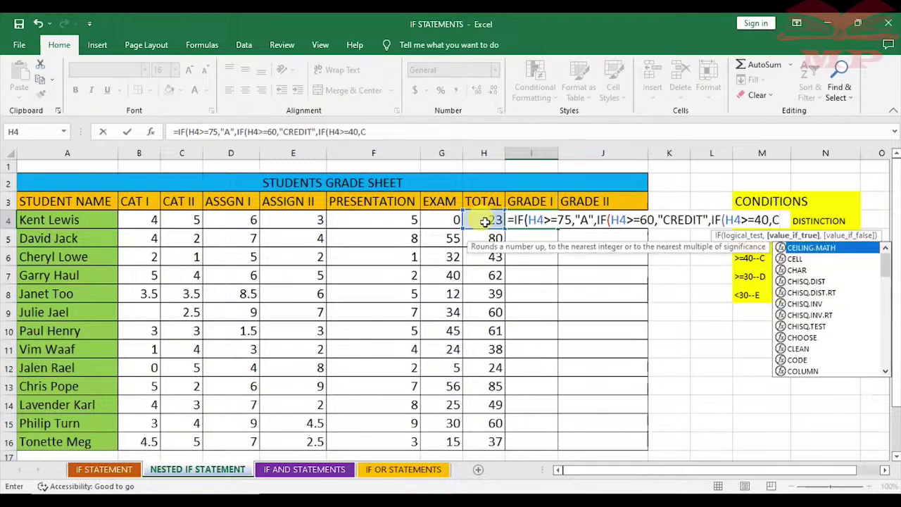
pyautogui.press('BackSpace')
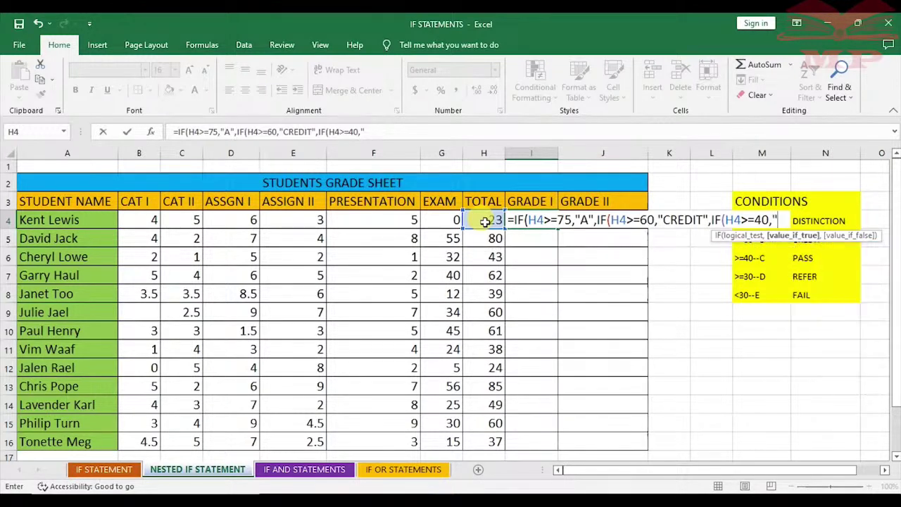
pyautogui.write('"C"')
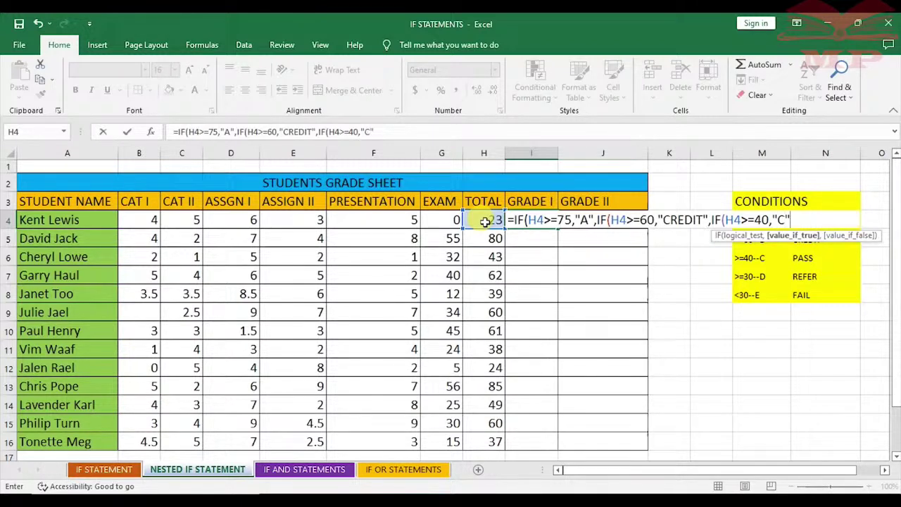
# Replace the "CREDIT" result of the H4>=60 test in the I4 formula with "B"
pyautogui.click(701, 220)
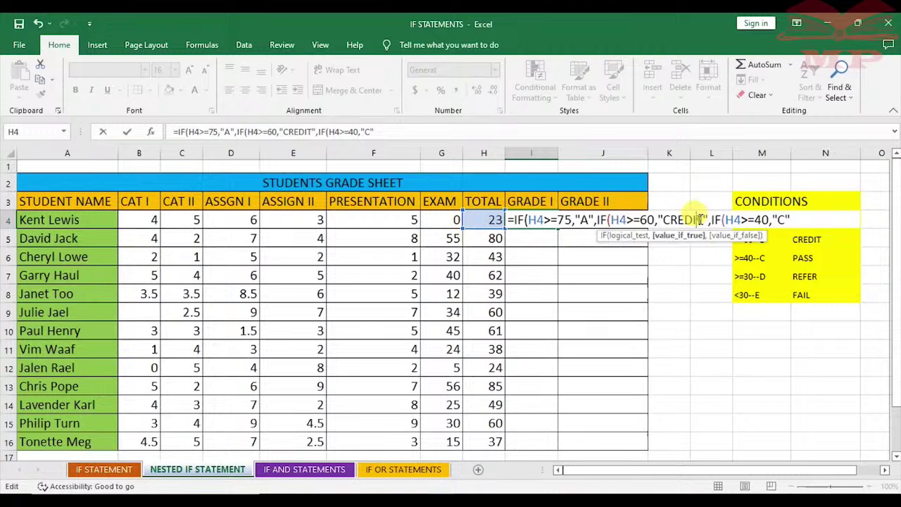
pyautogui.press('BackSpace')
pyautogui.press('BackSpace')
pyautogui.press('BackSpace')
pyautogui.press('BackSpace')
pyautogui.press('BackSpace')
pyautogui.press('BackSpace')
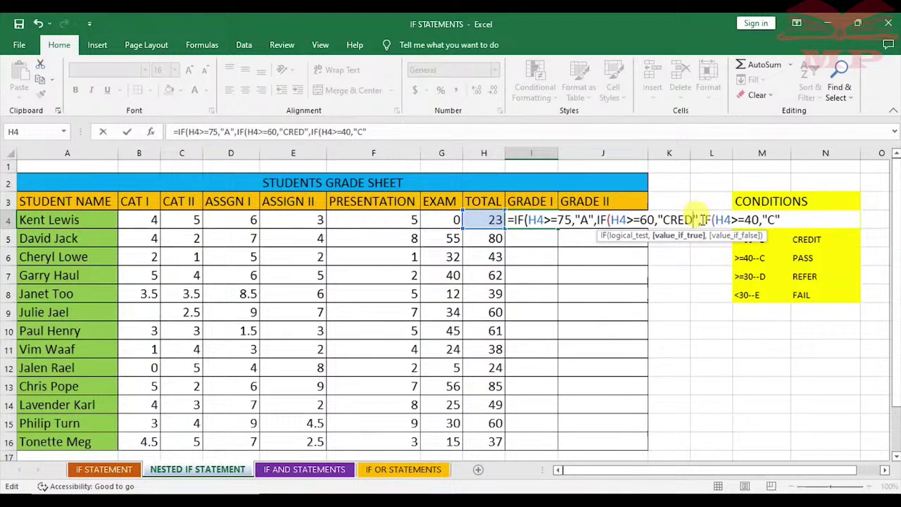
pyautogui.write('D')
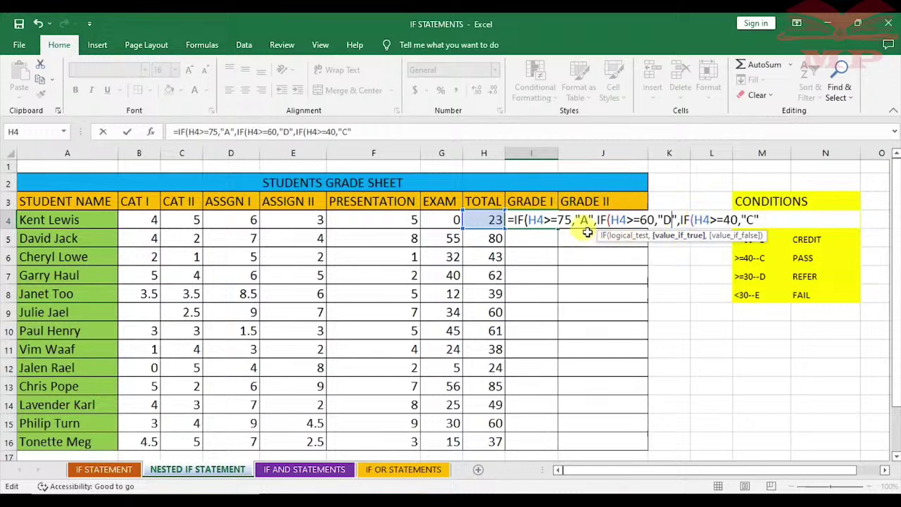
pyautogui.press('BackSpace')
pyautogui.write('B')
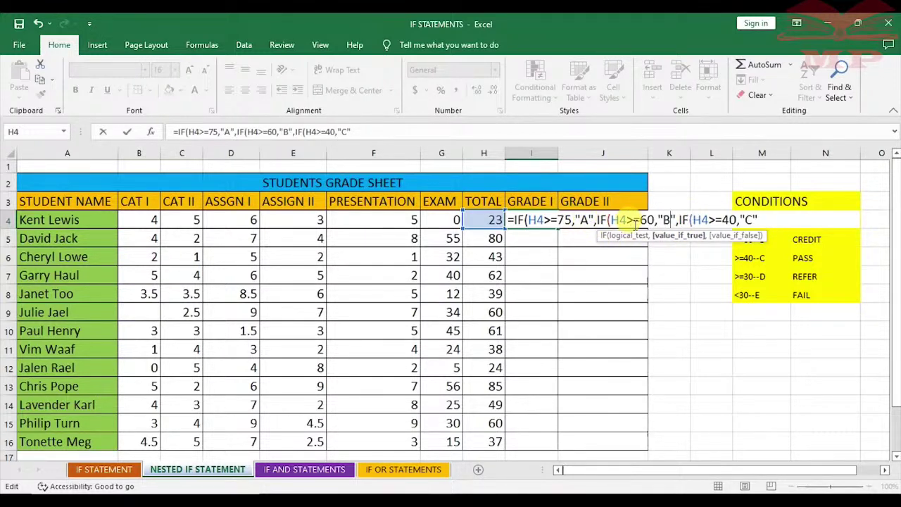
# Nest a fourth IF in the I4 formula that tests H4>=30 and returns "D"
pyautogui.click(763, 220)
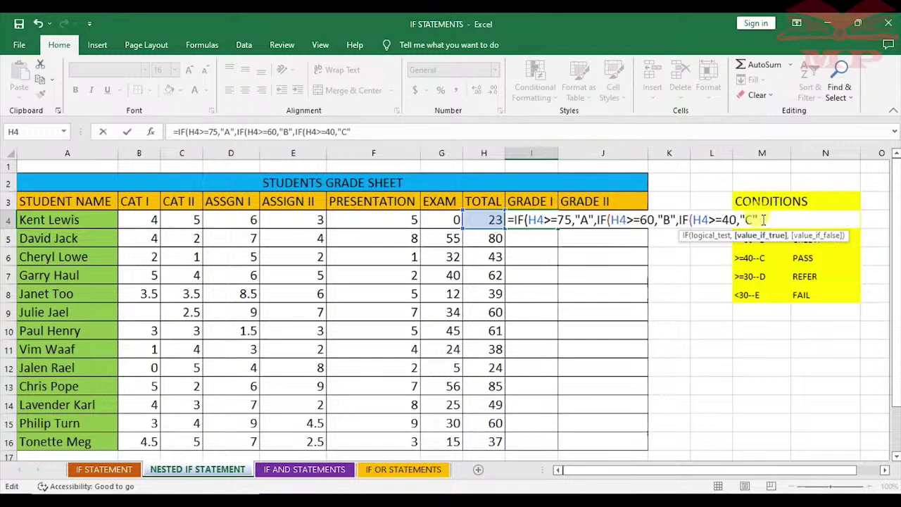
pyautogui.write(',')
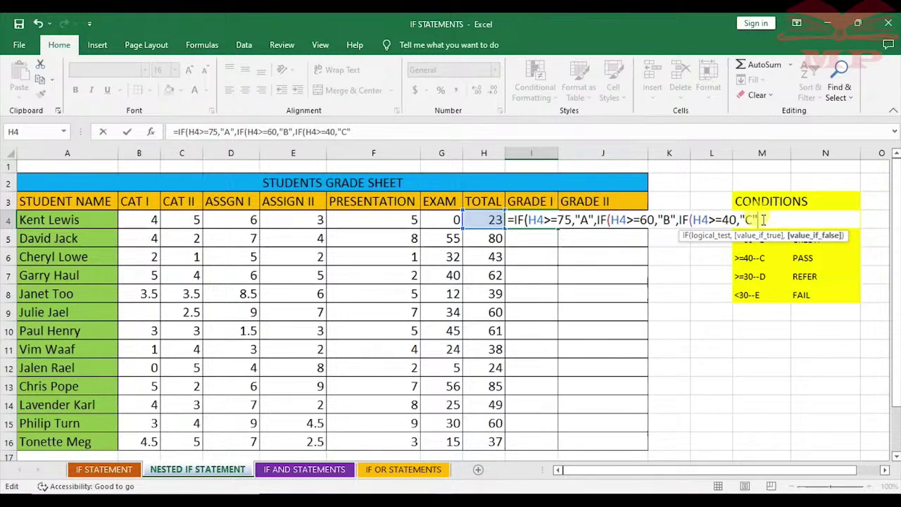
pyautogui.write('IF')
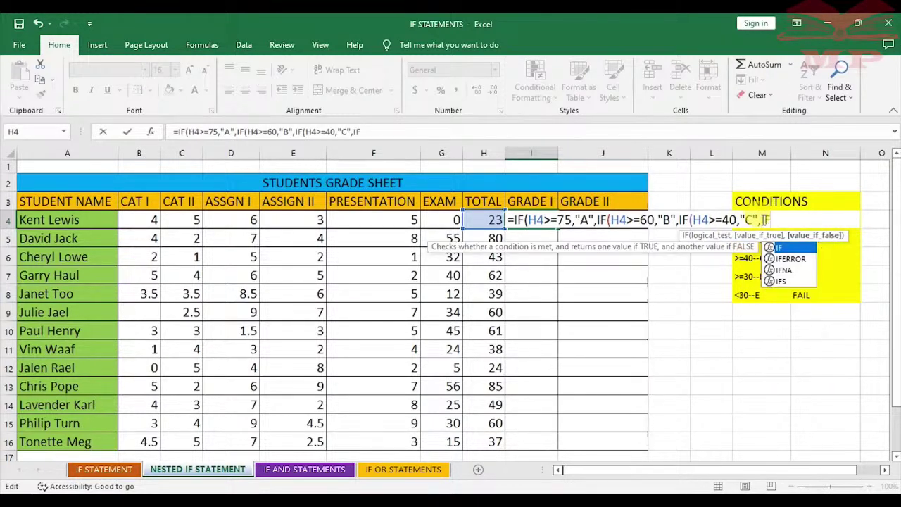
pyautogui.write('(')
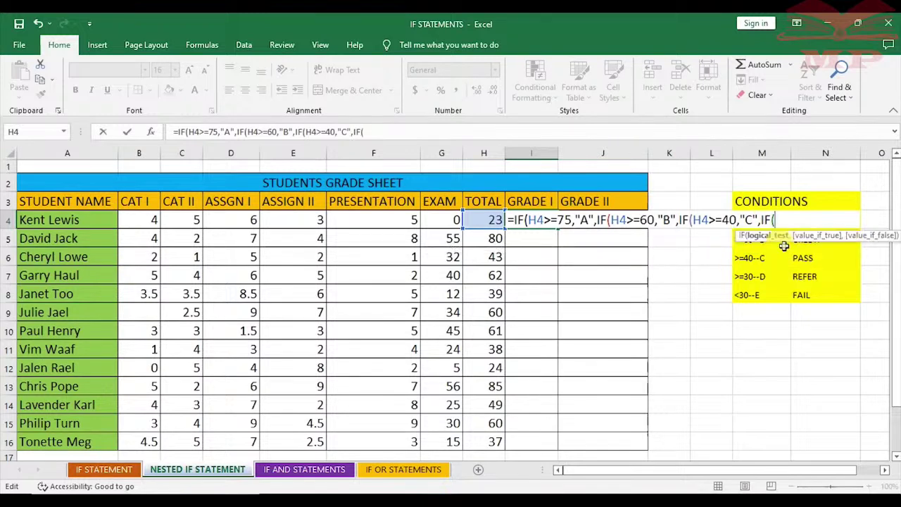
pyautogui.click(483, 221)
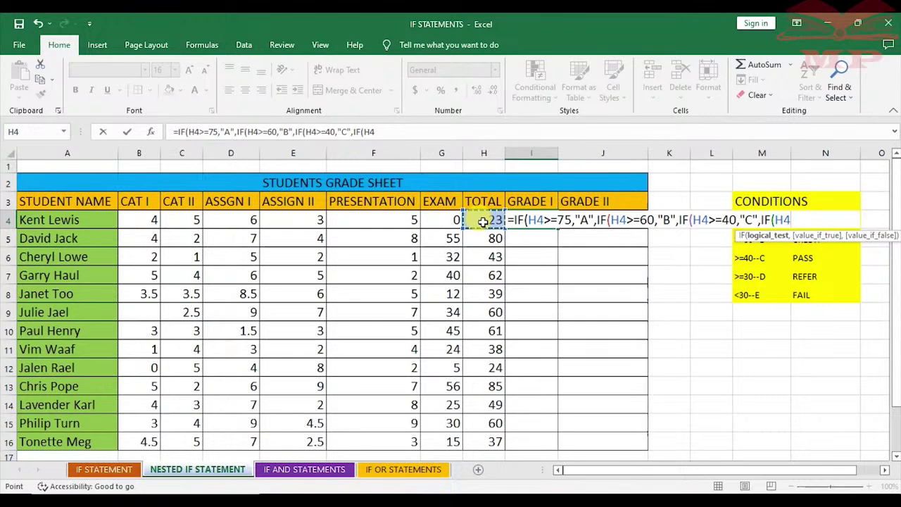
pyautogui.write('>=30,"D')
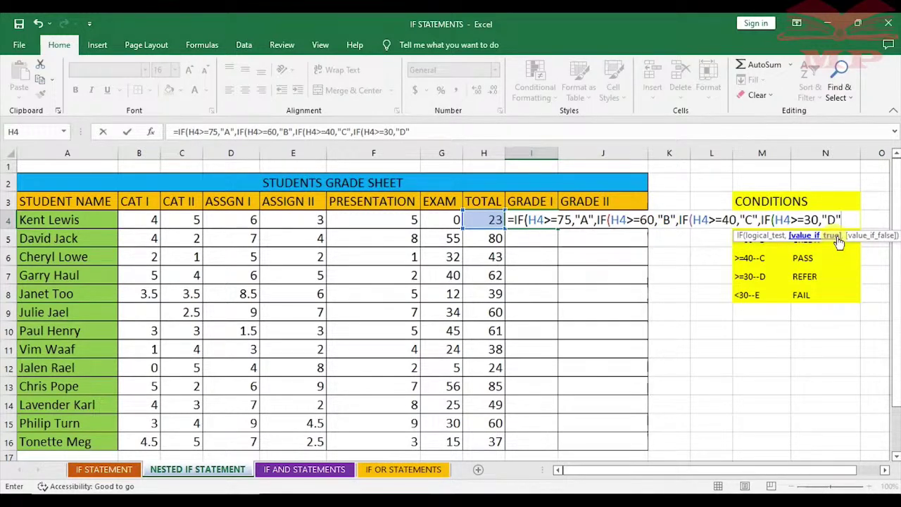
# Finish the I4 formula with "E" as the final value if false, close all four nested IFs, and enter it
pyautogui.write(',"E')
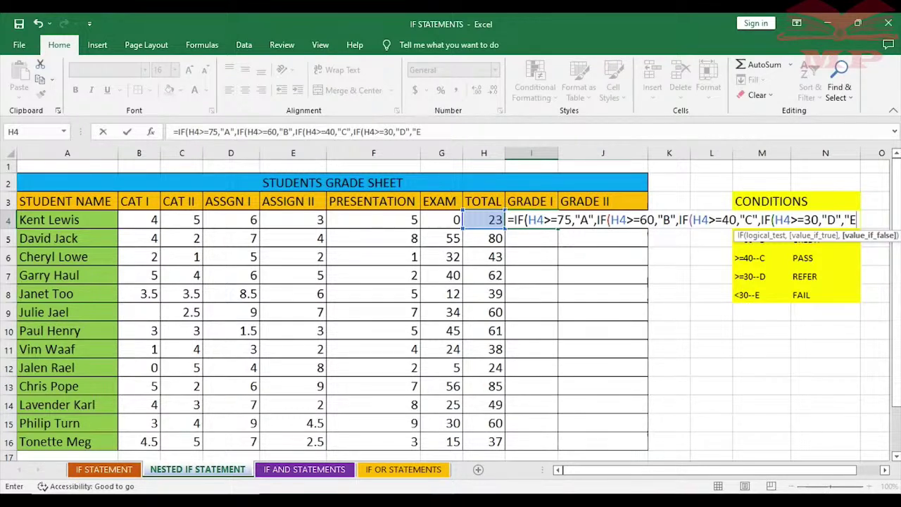
pyautogui.write('"')
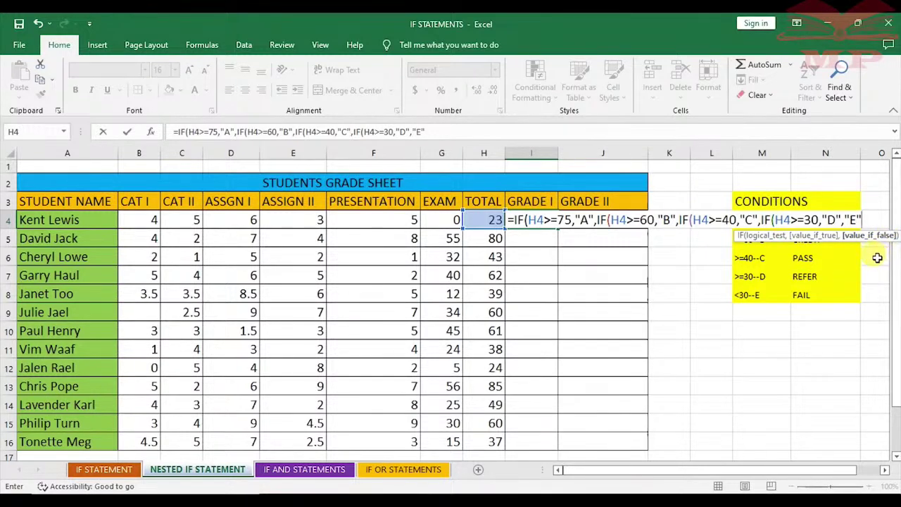
pyautogui.write(')')
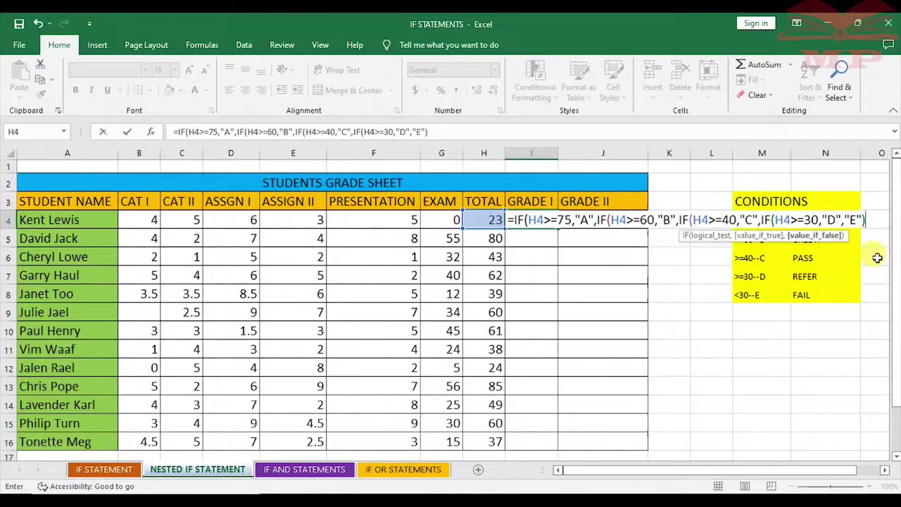
pyautogui.write('))')
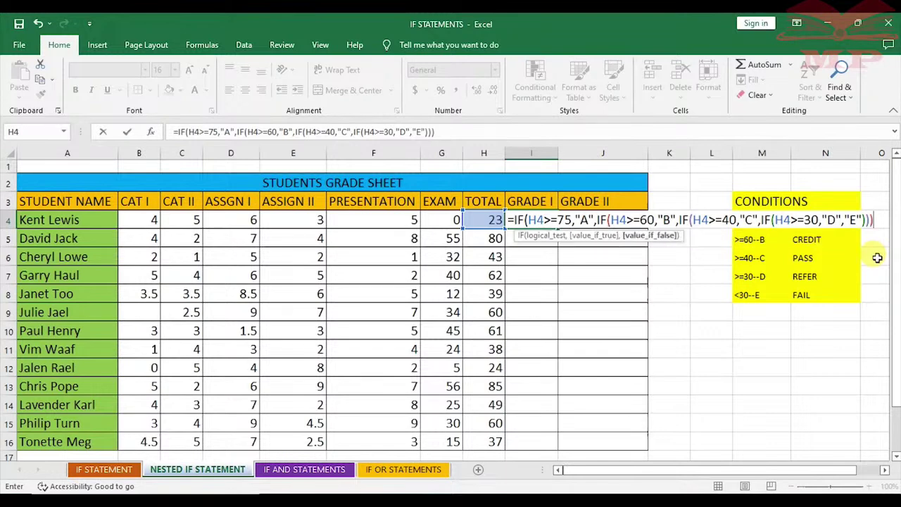
pyautogui.write(')')
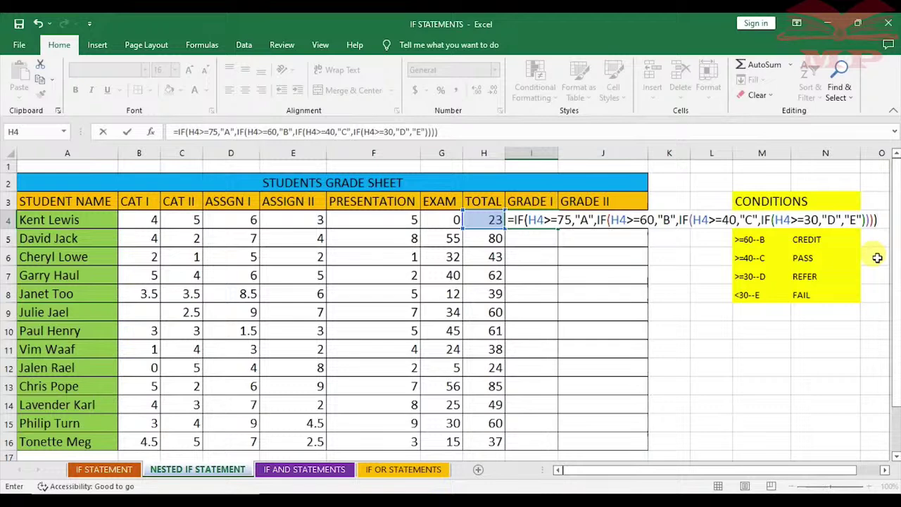
pyautogui.press('Return')
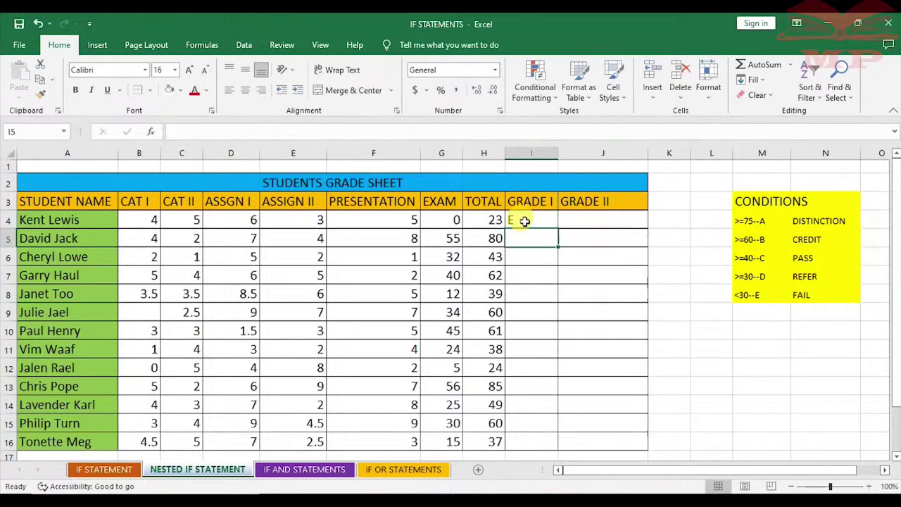
# Review the completed formula in I4 and copy it down the GRADE I column through I16
pyautogui.click(524, 219)
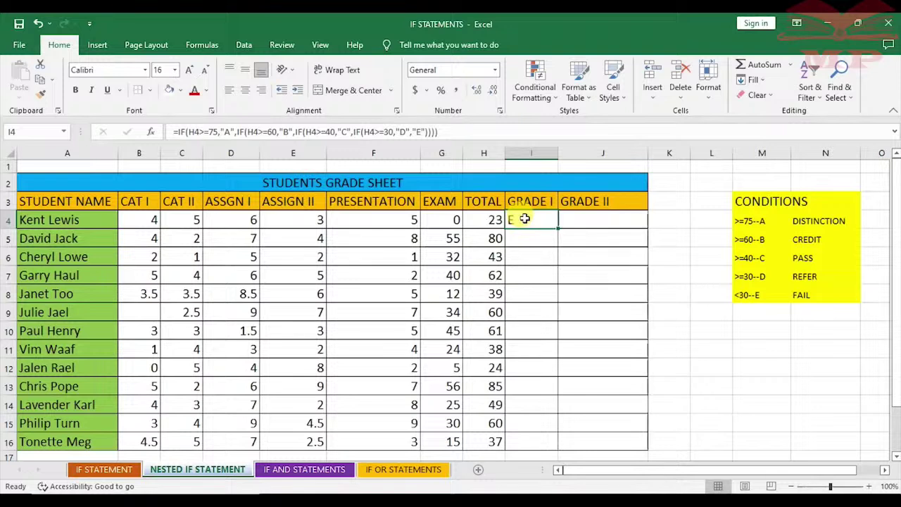
pyautogui.moveTo(451, 132); pyautogui.dragTo(172, 131)
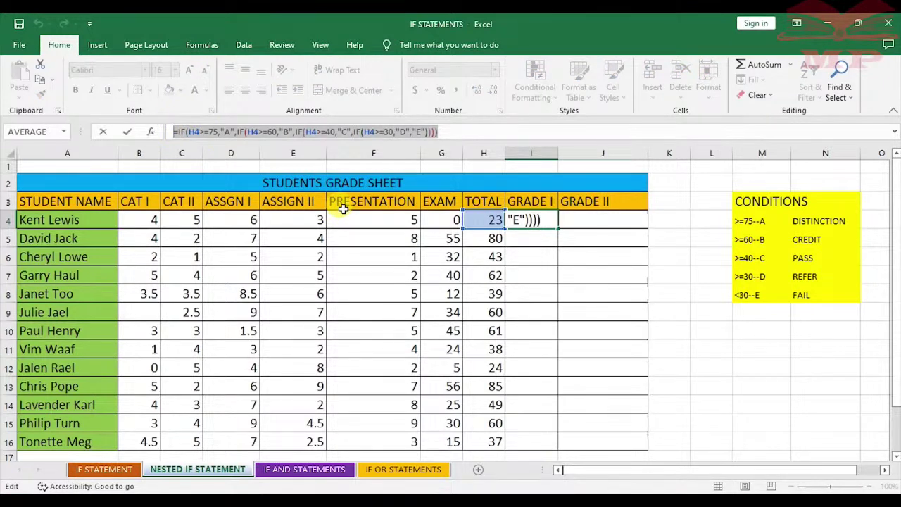
pyautogui.press('Return')
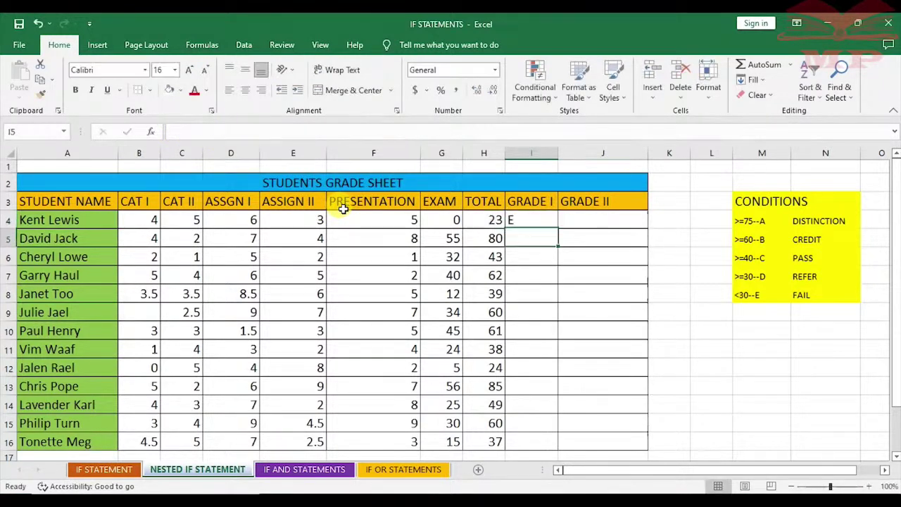
pyautogui.click(528, 221)
pyautogui.moveTo(557, 228); pyautogui.dragTo(548, 442)
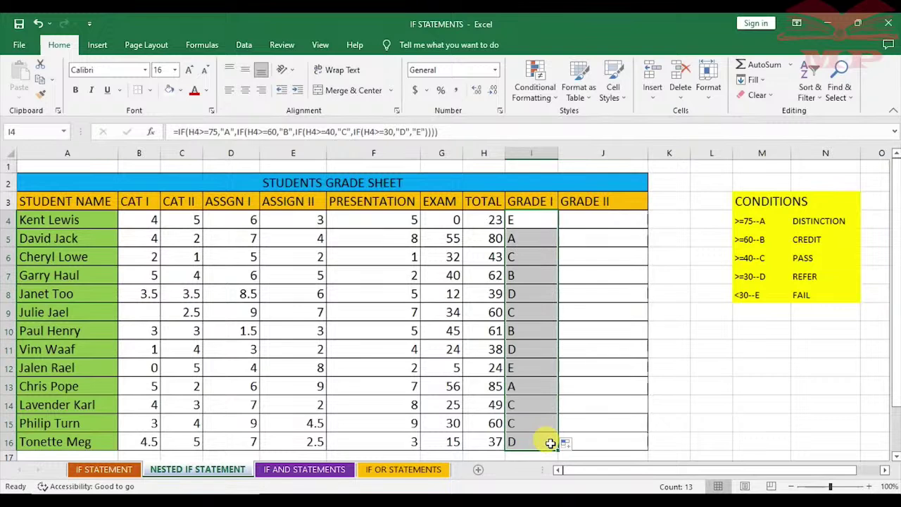
# Examine the copied formula in I5, the GRADE II conditions in N4:N8 and the structure of the I4 formula
pyautogui.click(533, 238)
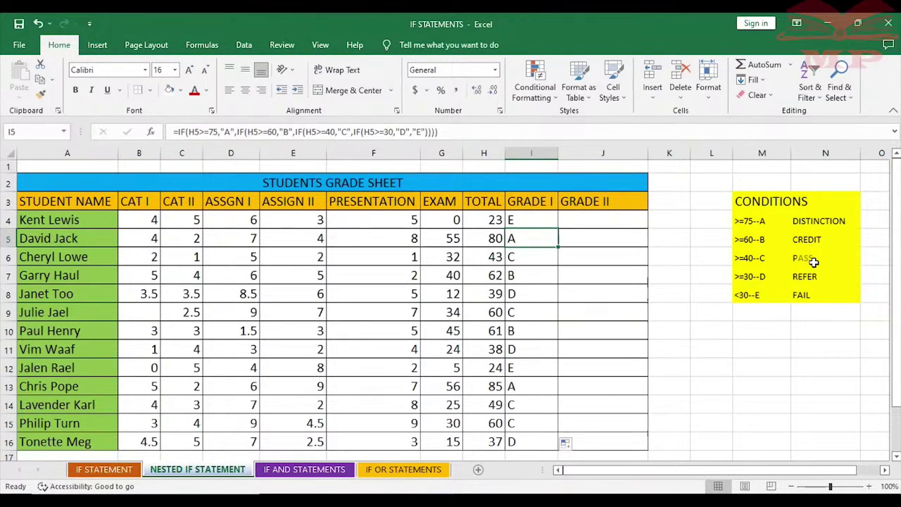
pyautogui.moveTo(819, 217); pyautogui.dragTo(823, 291)
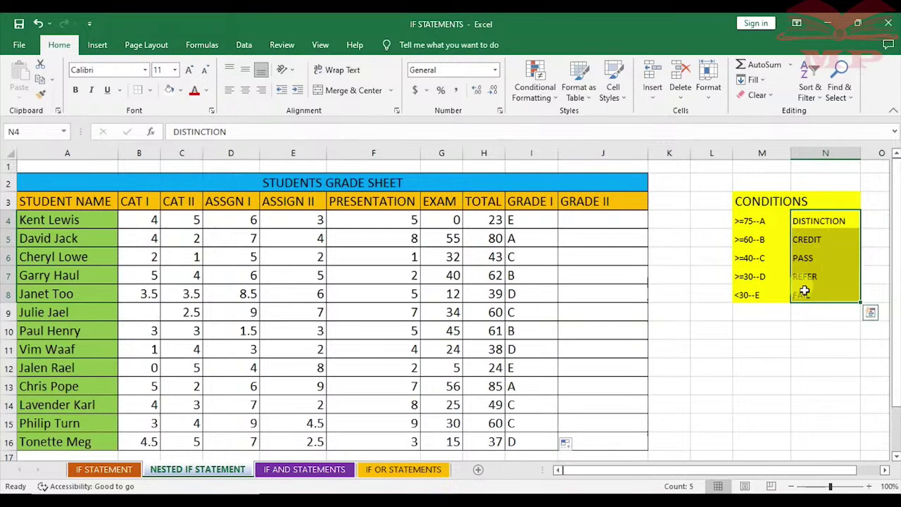
pyautogui.click(701, 310)
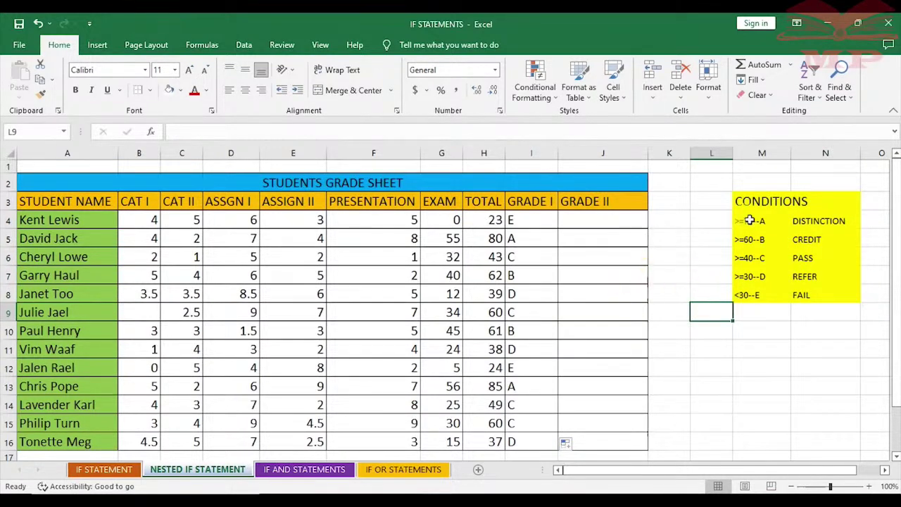
pyautogui.doubleClick(514, 221)
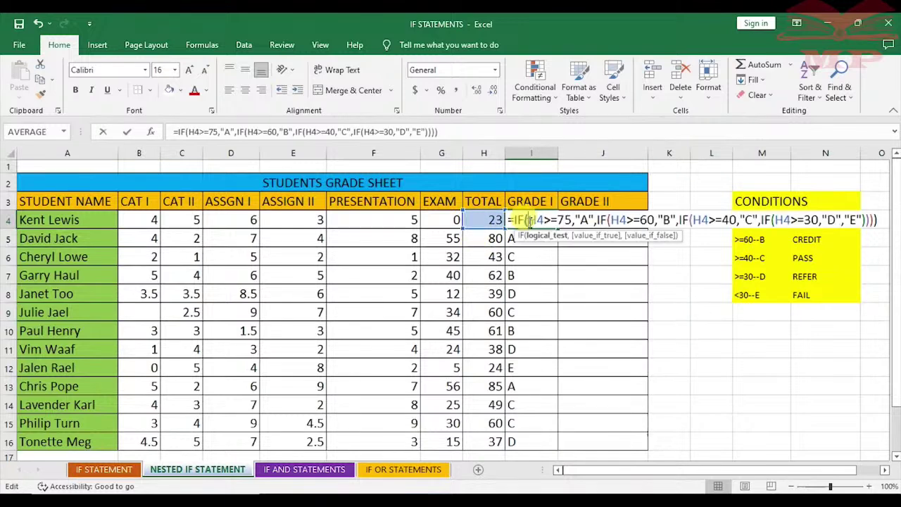
# Begin the GRADE II formula in J4 with an IF that tests H4>=75 and returns "DISTINCTION"
pyautogui.click(597, 220)
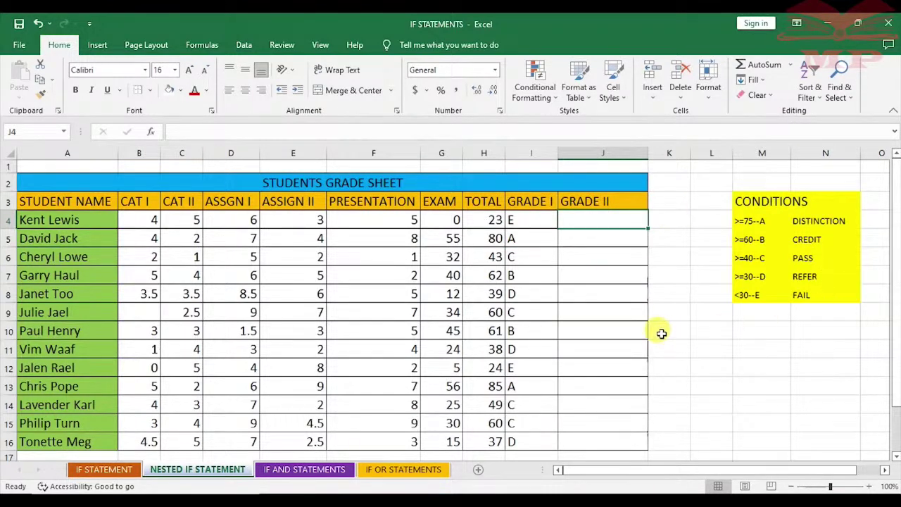
pyautogui.write('=')
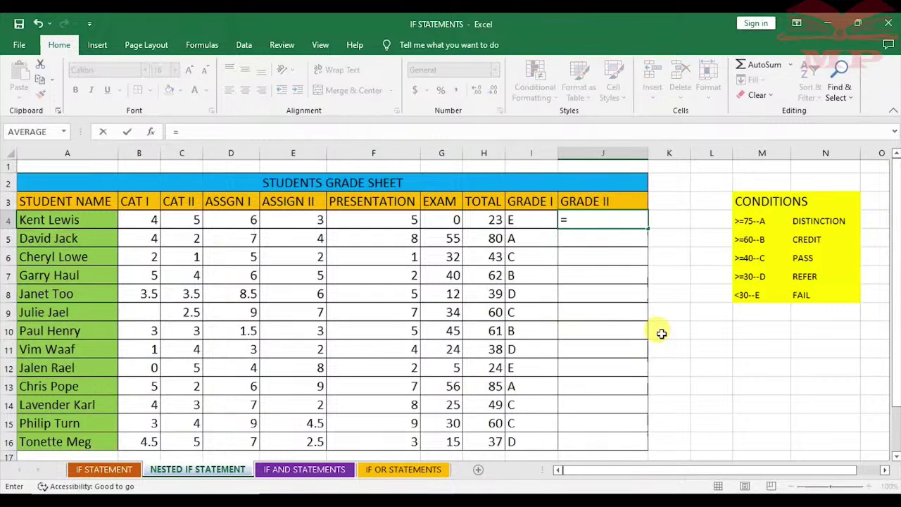
pyautogui.write('IF')
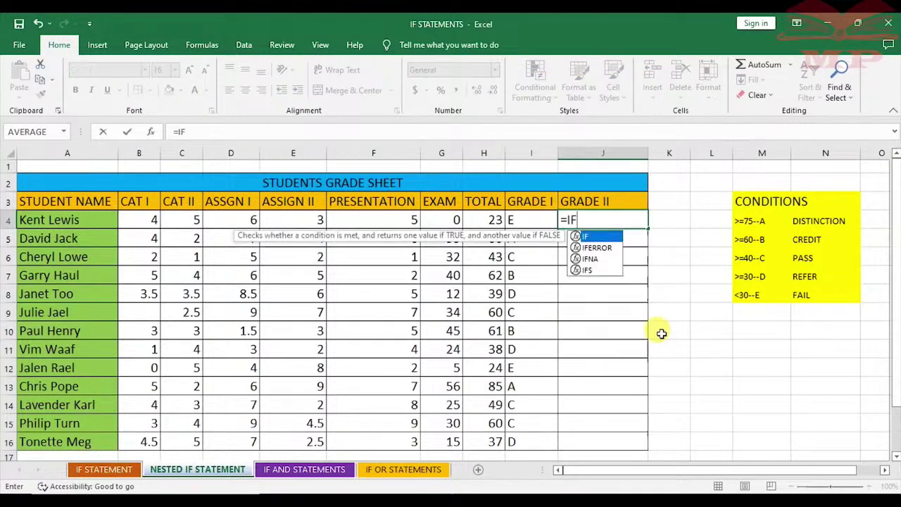
pyautogui.doubleClick(585, 237)
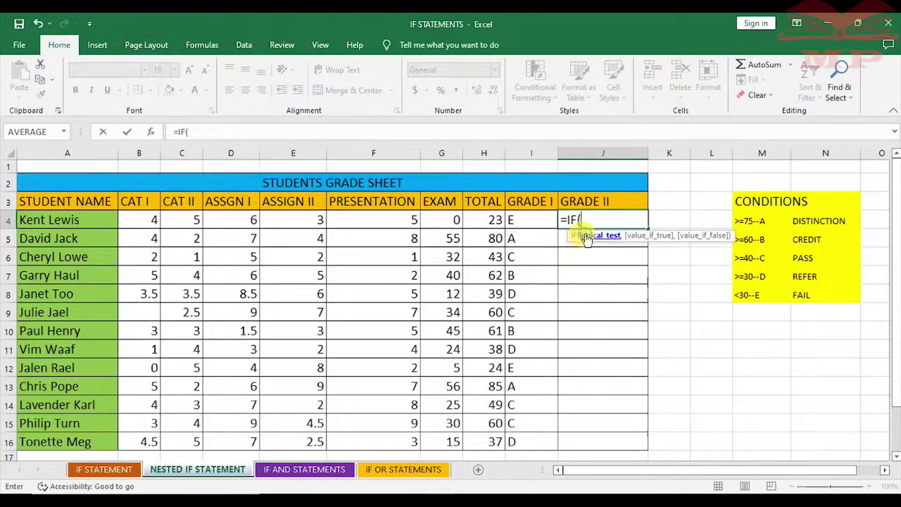
pyautogui.click(485, 227)
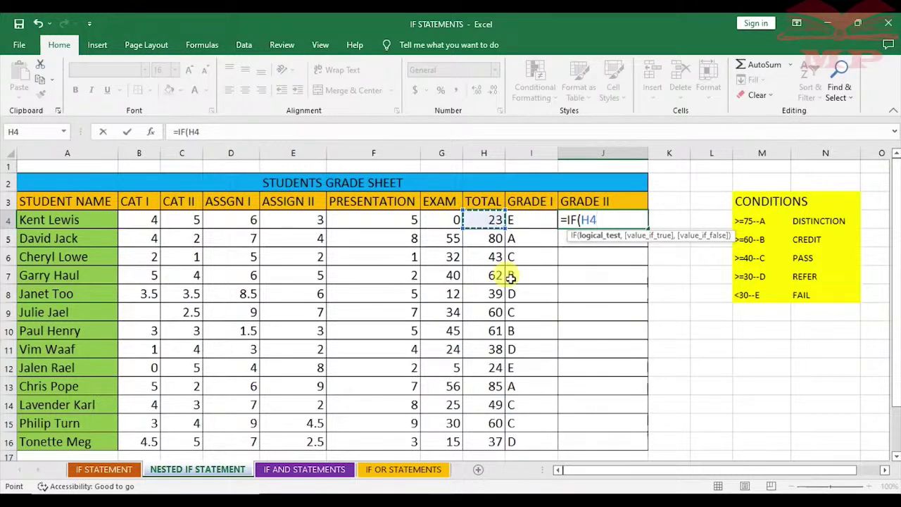
pyautogui.write('>=')
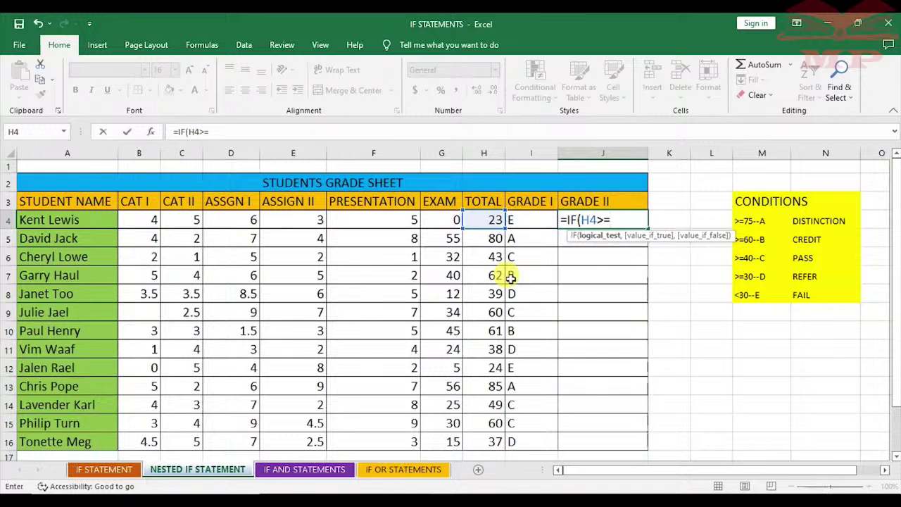
pyautogui.write('75,"DISTINCTION')
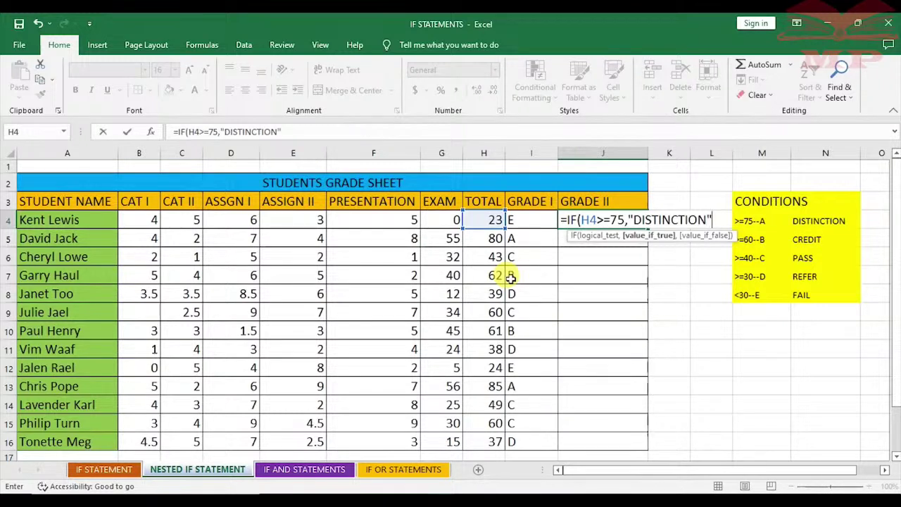
# Nest a second IF in the J4 formula that tests H4>=60 and returns "CREDIT"
pyautogui.write(',')
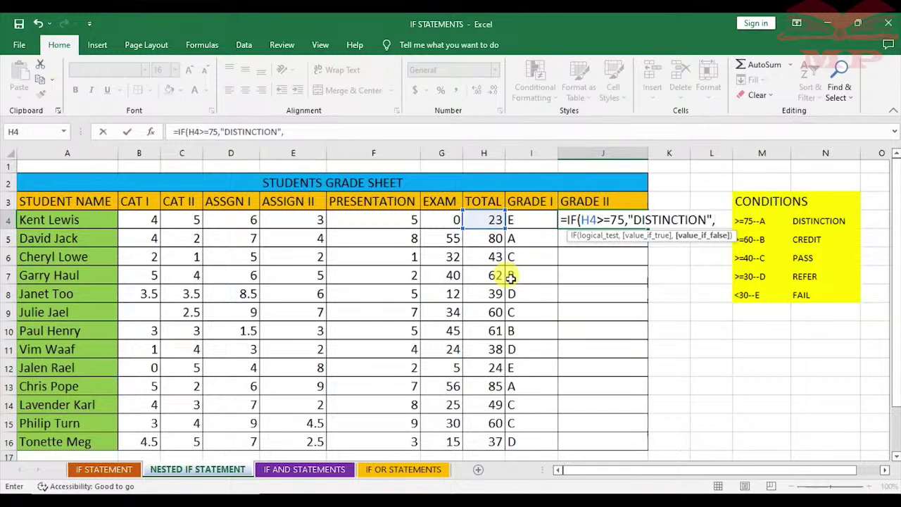
pyautogui.write('IF')
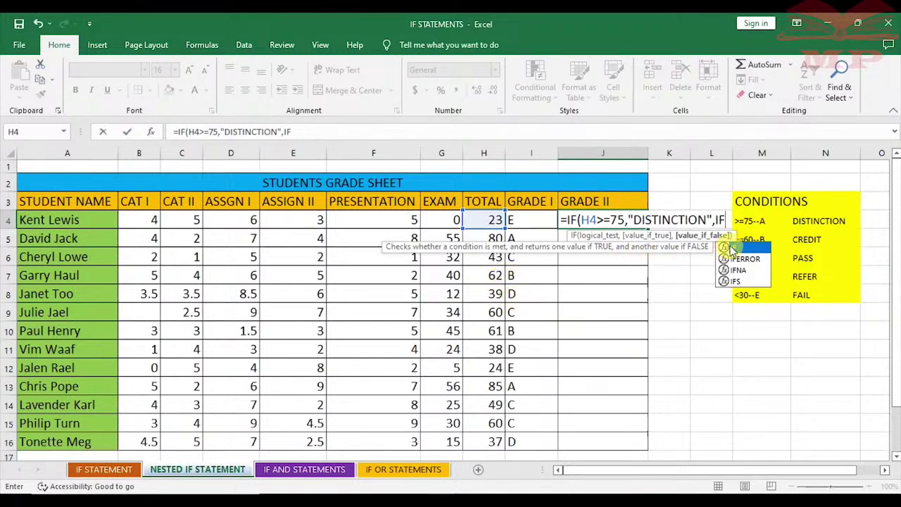
pyautogui.doubleClick(732, 248)
pyautogui.click(479, 224)
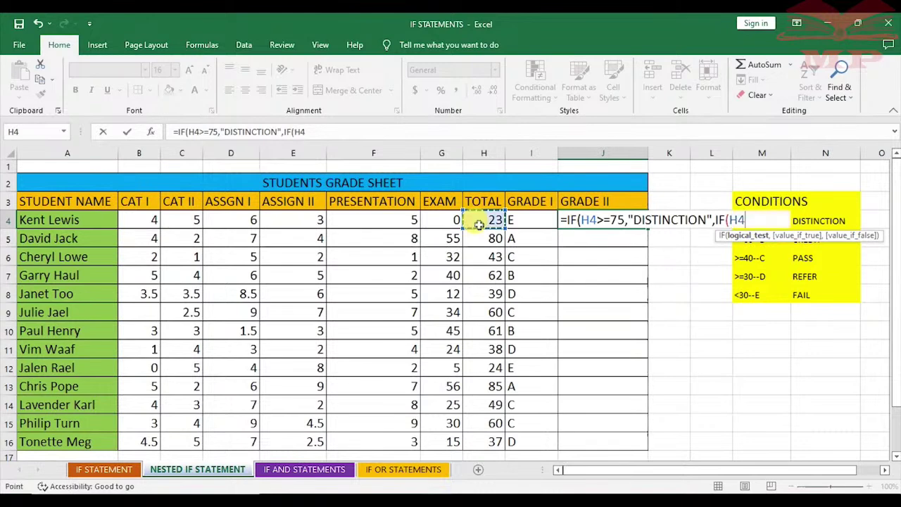
pyautogui.write('>=6')
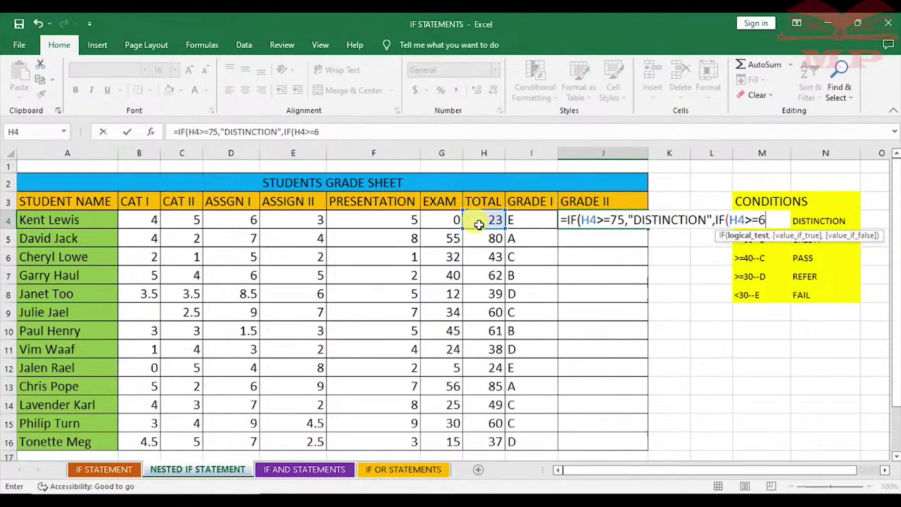
pyautogui.write('0,"CREDIT')
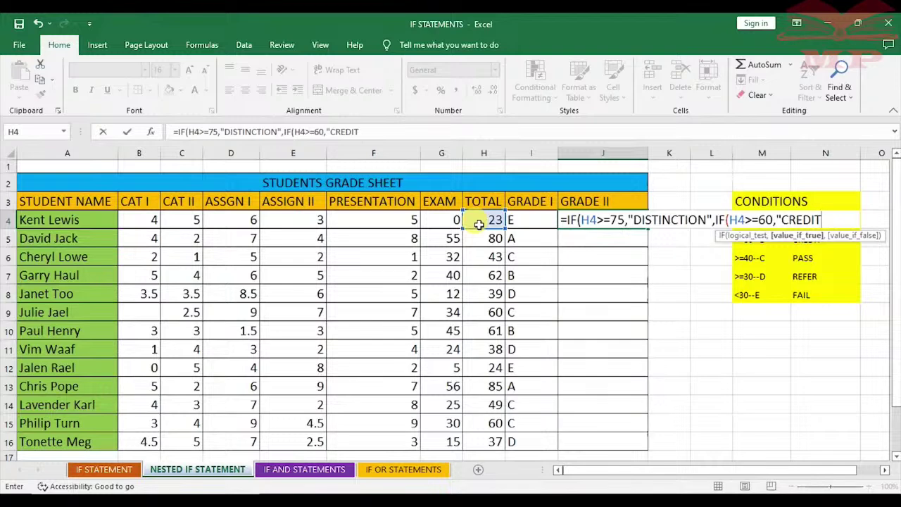
pyautogui.write('",')
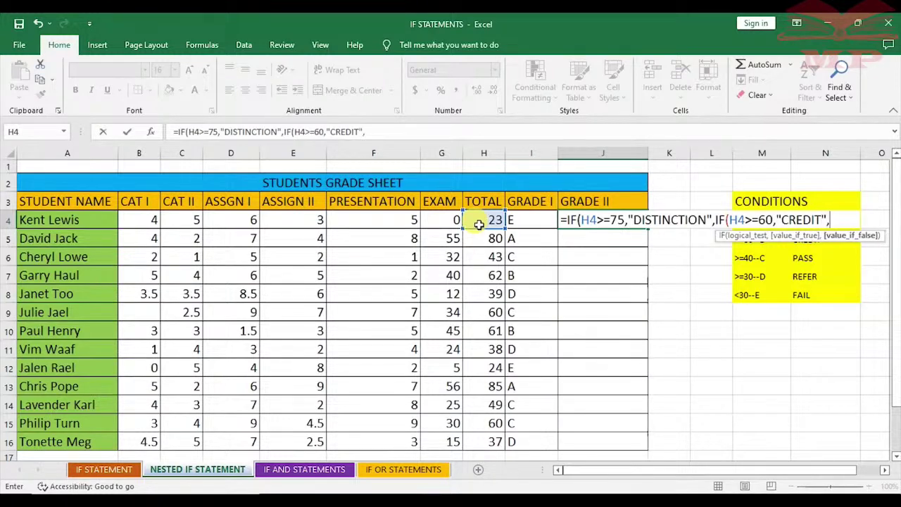
# Nest a third IF in the J4 formula that tests H4>=40 and returns "PASS"
pyautogui.write('IF')
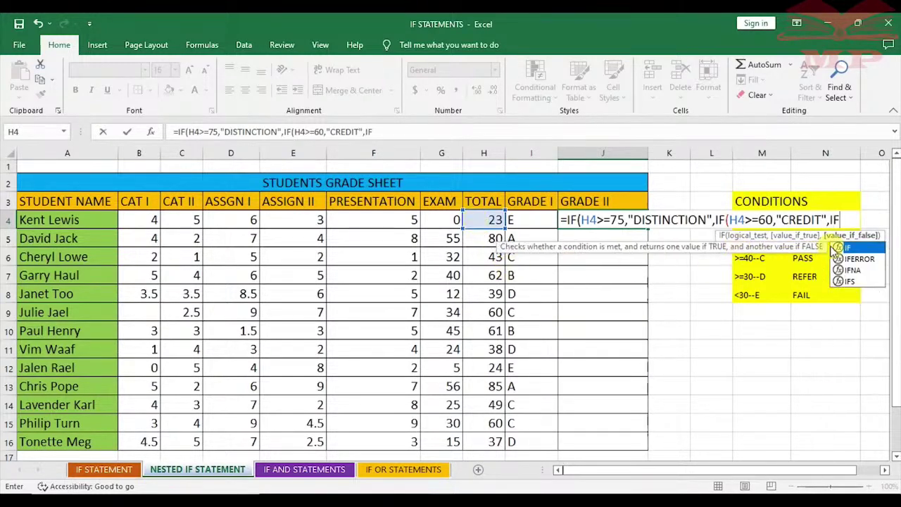
pyautogui.write('(')
pyautogui.click(492, 220)
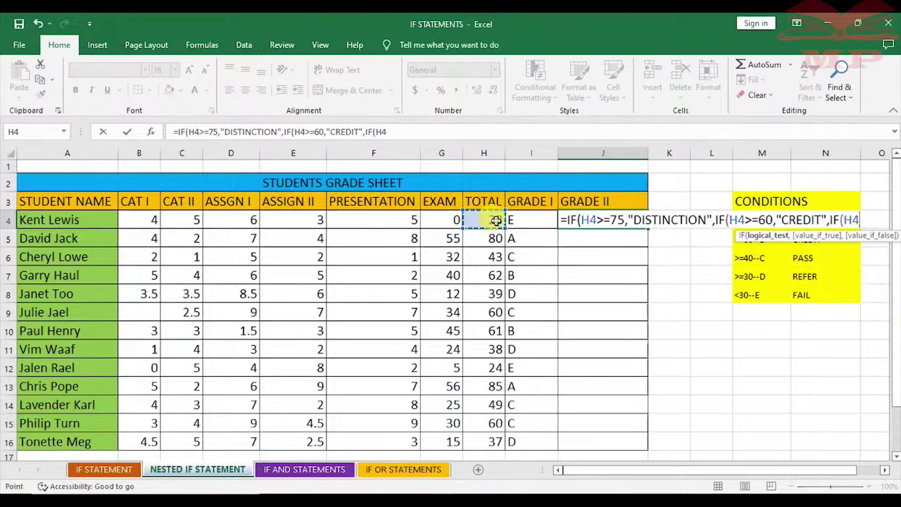
pyautogui.write('>')
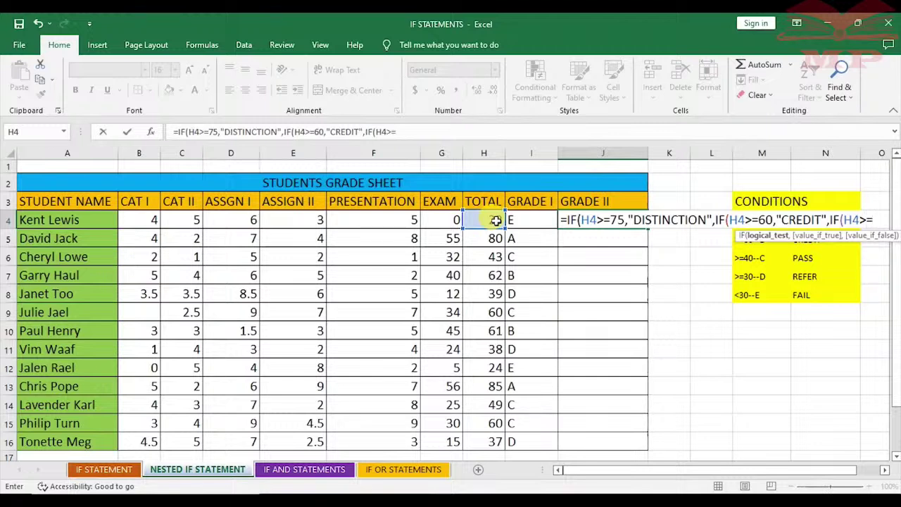
pyautogui.write('=40,')
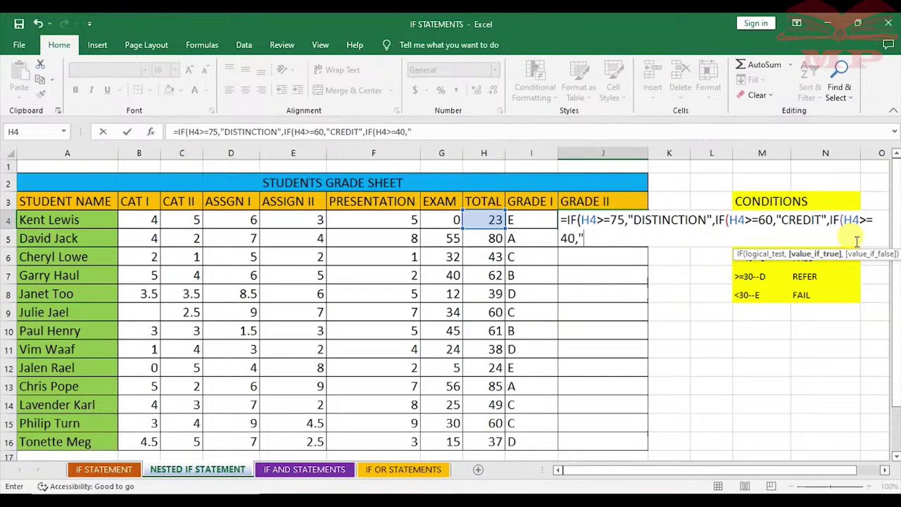
pyautogui.write('SS",')
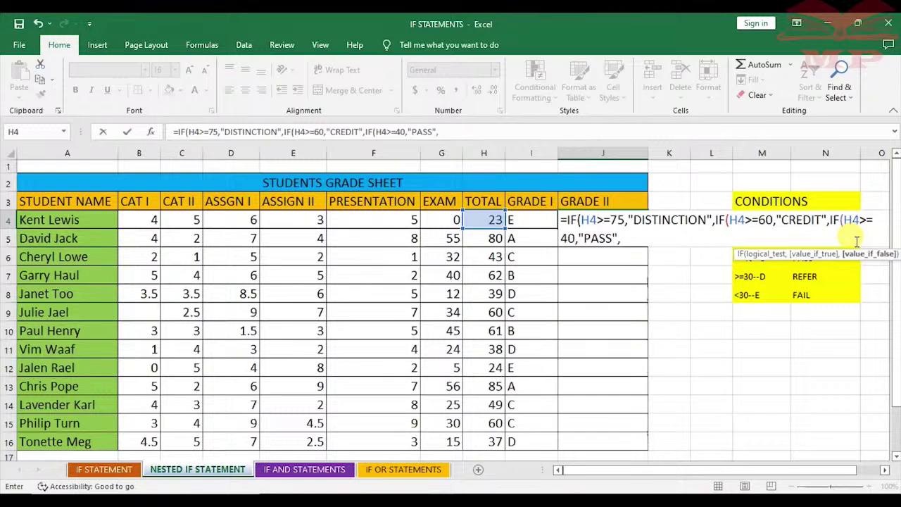
# Complete the J4 formula with a fourth IF that tests H4>=30 and returns "REFER" or otherwise "FAIL", closing all four brackets
pyautogui.write('IF')
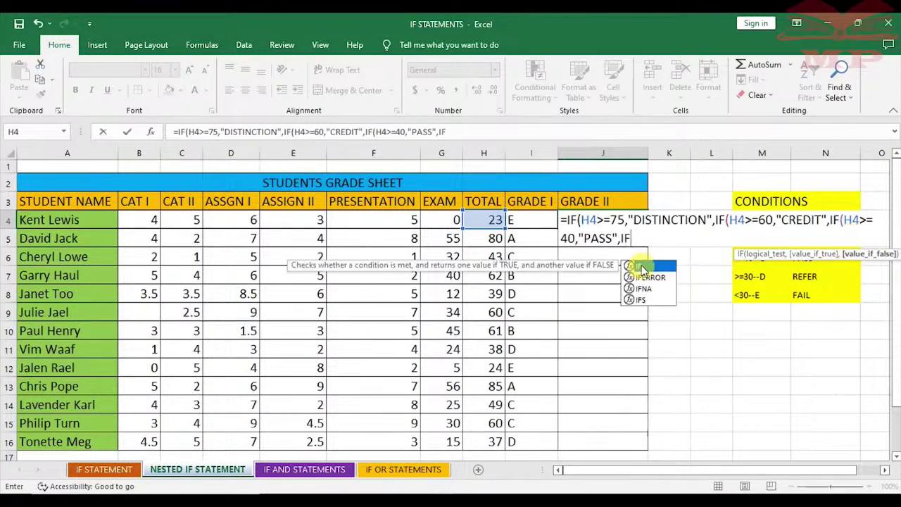
pyautogui.write('(')
pyautogui.click(476, 219)
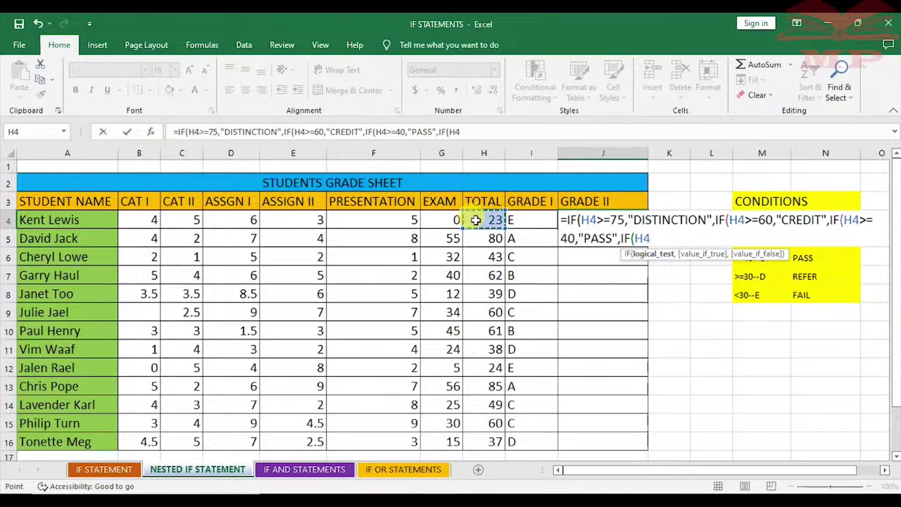
pyautogui.write('>')
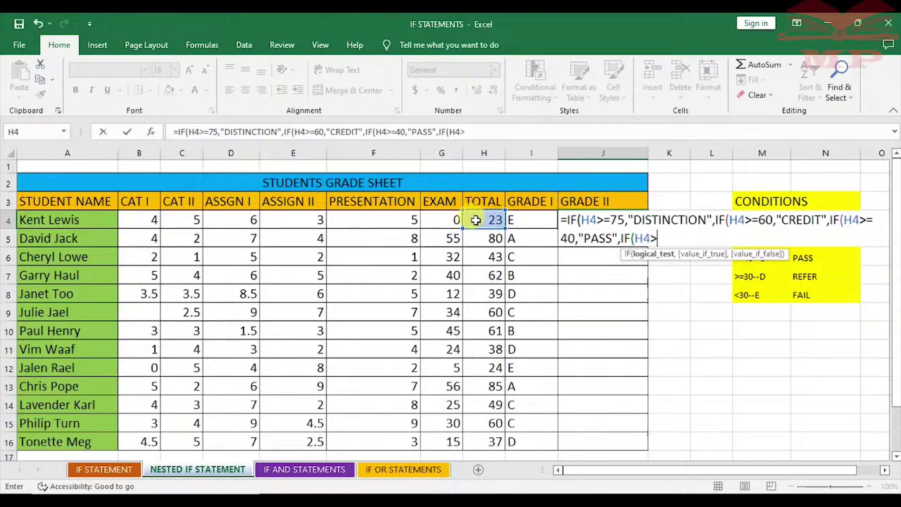
pyautogui.write('=30,"REFER')
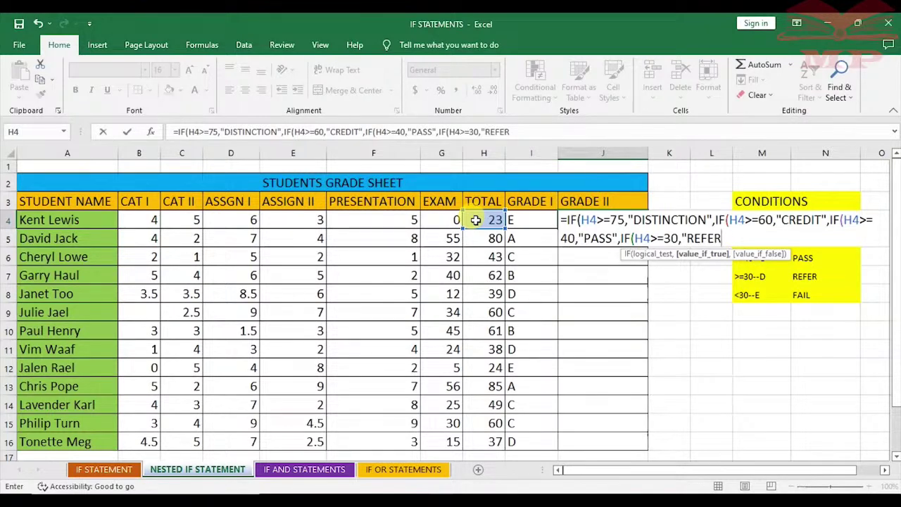
pyautogui.write('","FAIL"')
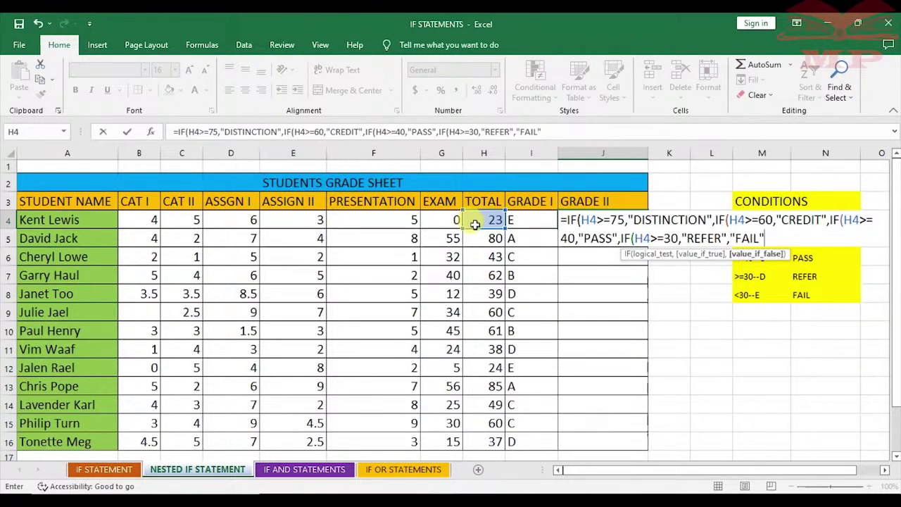
pyautogui.moveTo(560, 219); pyautogui.dragTo(576, 219)
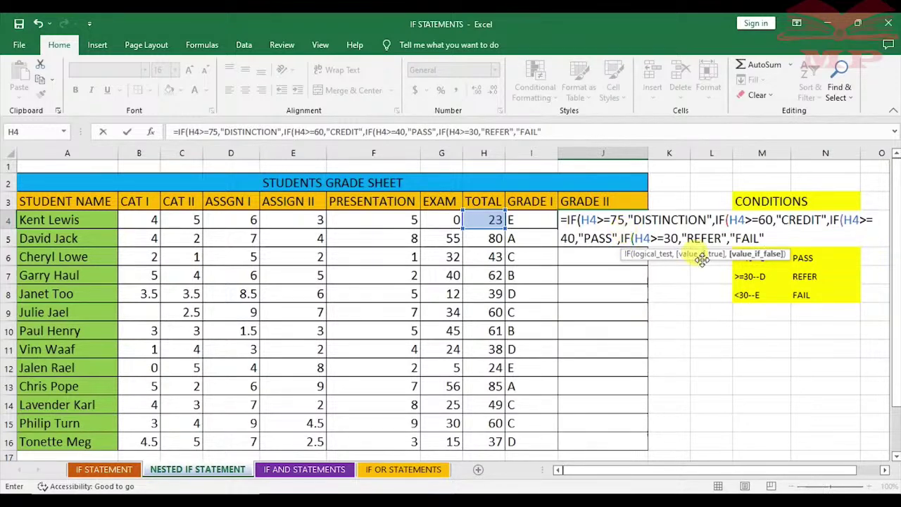
pyautogui.write(')))')
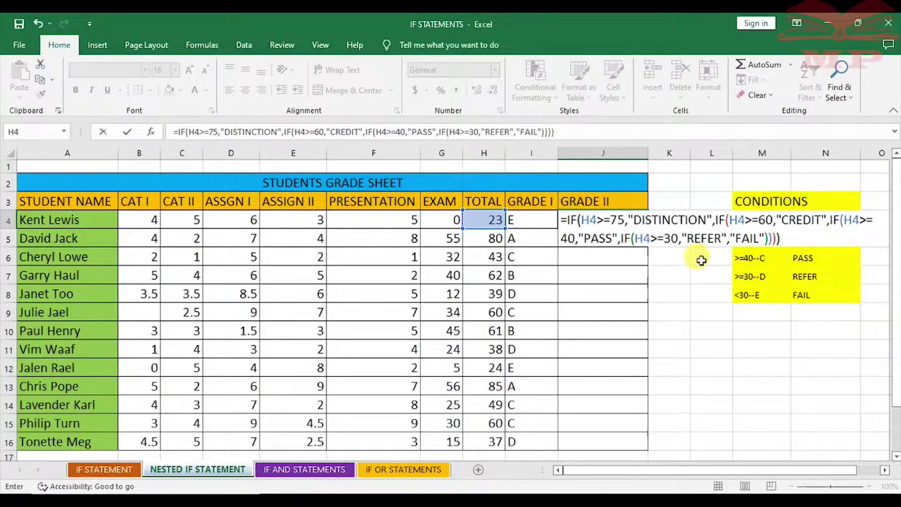
pyautogui.press('Return')
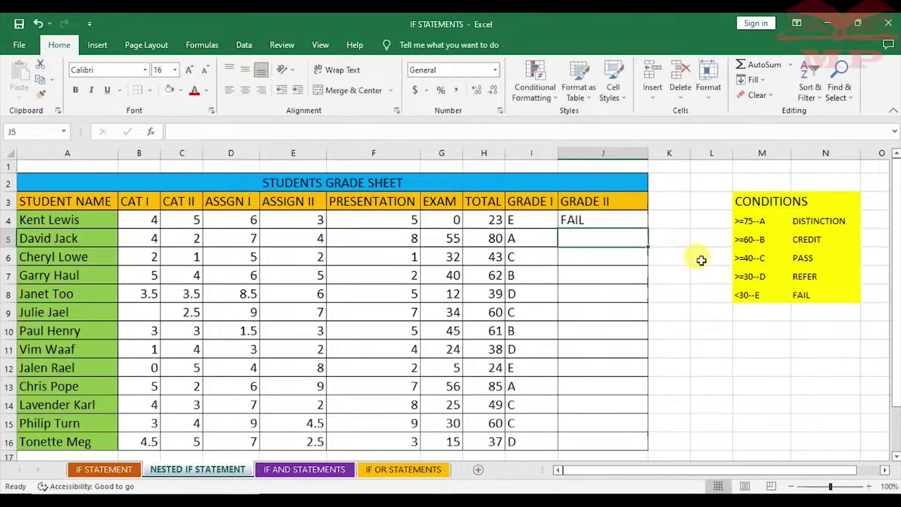
# Compare the J4 formula with the one in I4 and copy J4 down the GRADE II column through J16
pyautogui.click(605, 220)
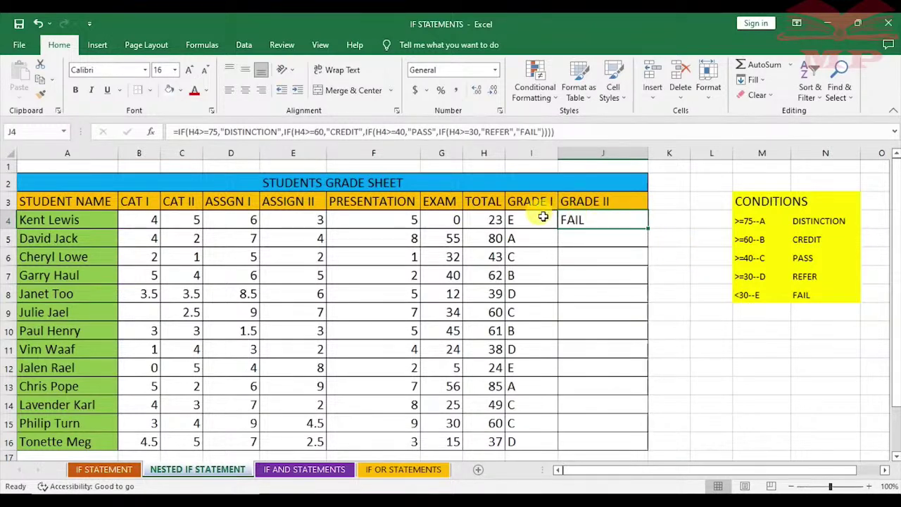
pyautogui.click(533, 219)
pyautogui.doubleClick(533, 220)
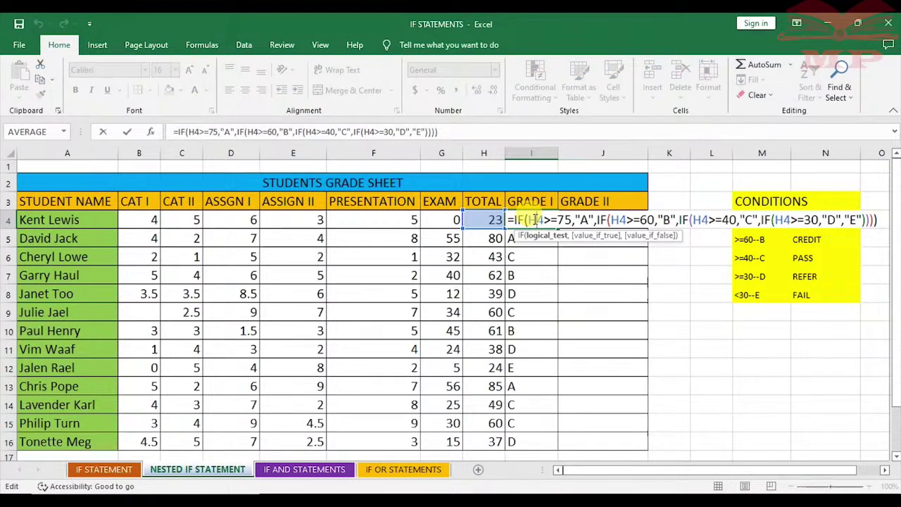
pyautogui.press('Return')
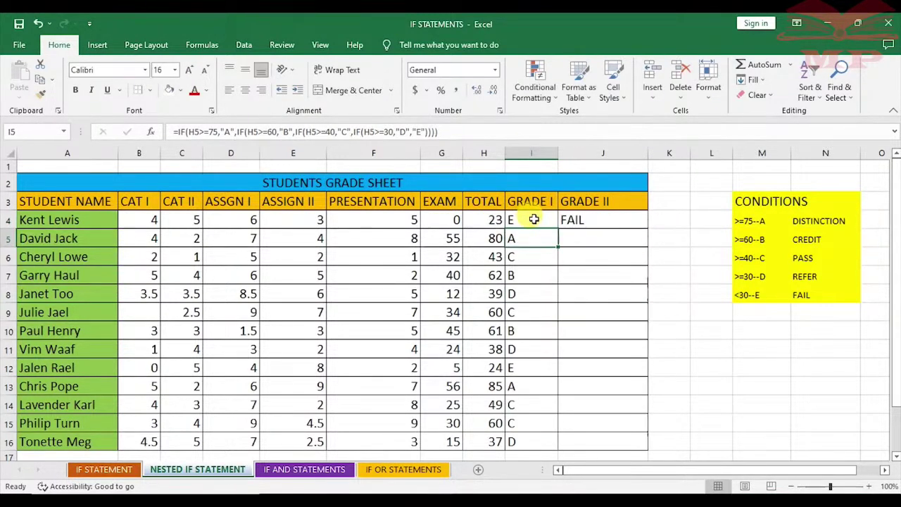
pyautogui.click(598, 220)
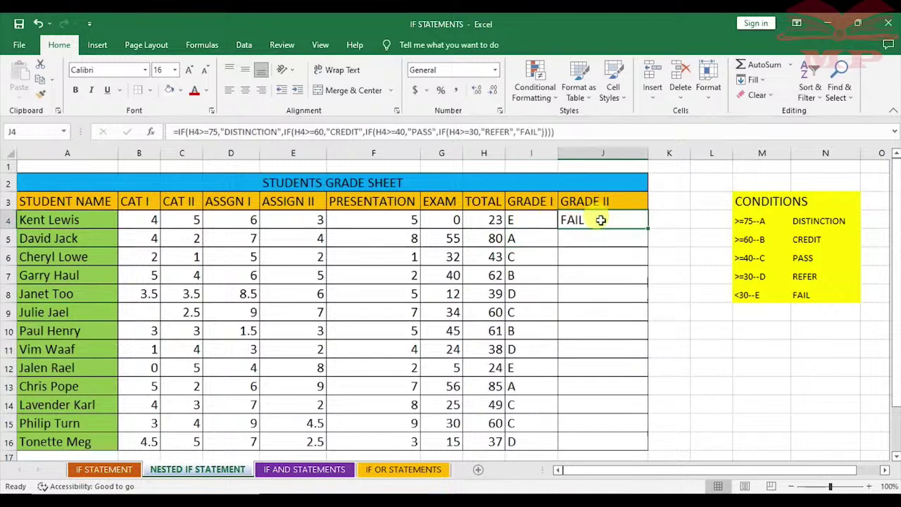
pyautogui.moveTo(646, 228); pyautogui.dragTo(632, 448)
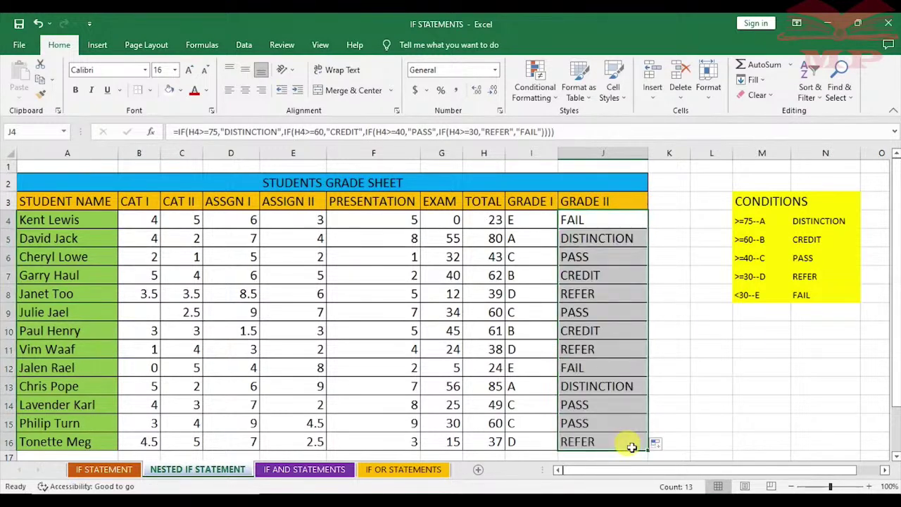
pyautogui.click(653, 218)
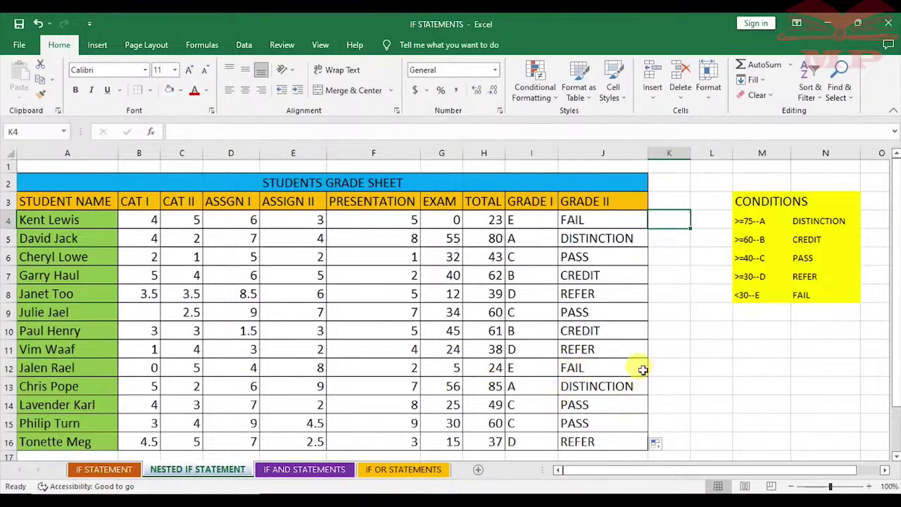
pyautogui.click(723, 331)
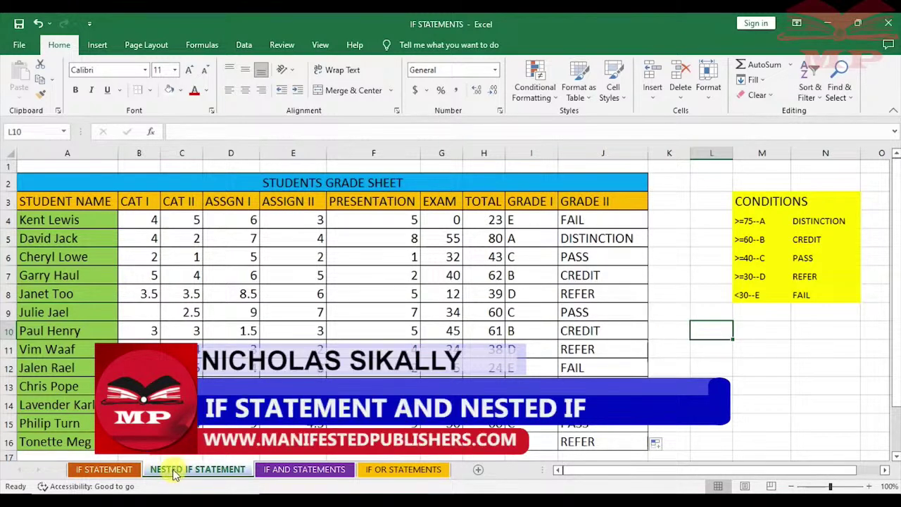
# Look over the finished IF STATEMENT and NESTED IF STATEMENT sheets, ending on NESTED IF STATEMENT
pyautogui.click(102, 470)
pyautogui.click(169, 469)
pyautogui.click(105, 472)
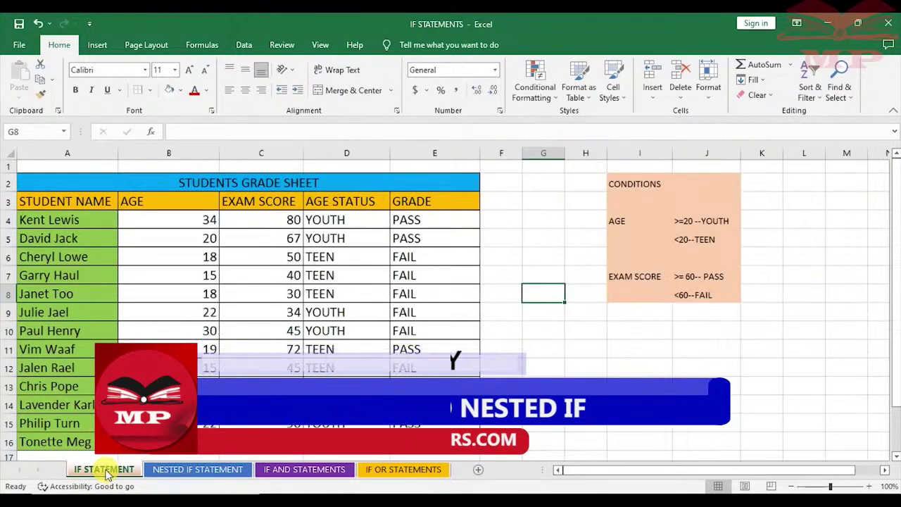
pyautogui.click(194, 470)
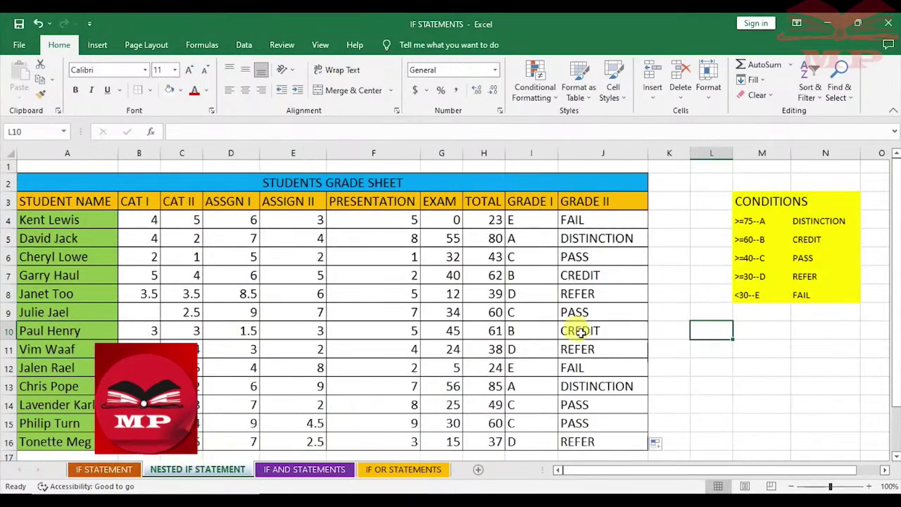
pyautogui.scroll(-2, 599, 328)
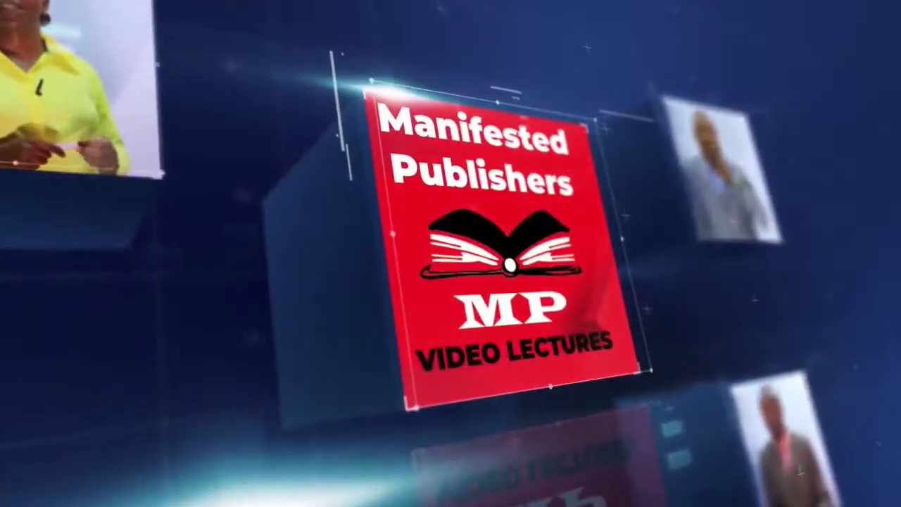